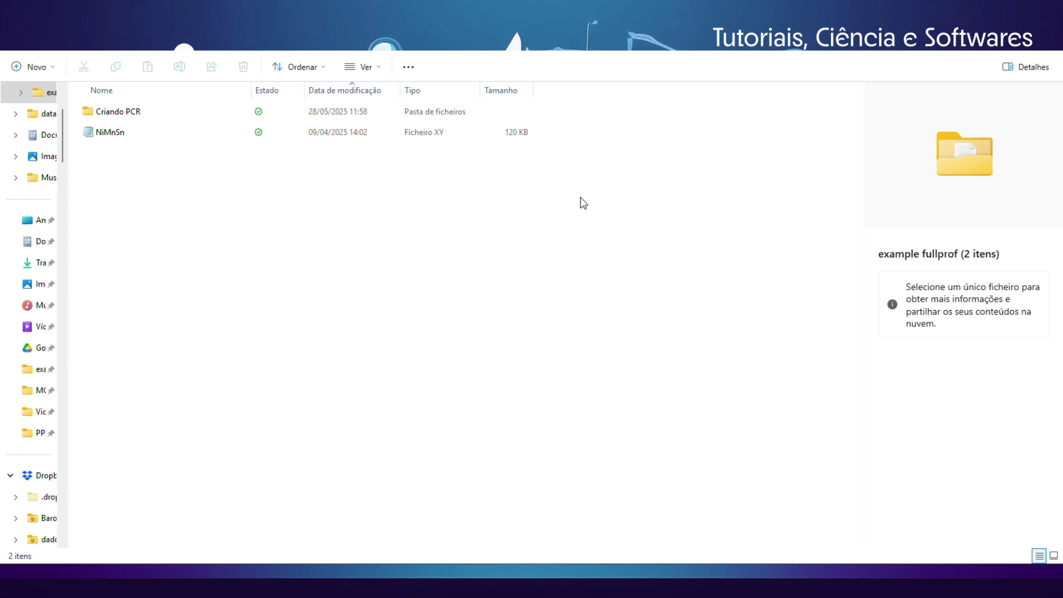
Open the NiMnSn XY data file in Notepad and insert seven blank lines above the first data row
double_click(383, 135)
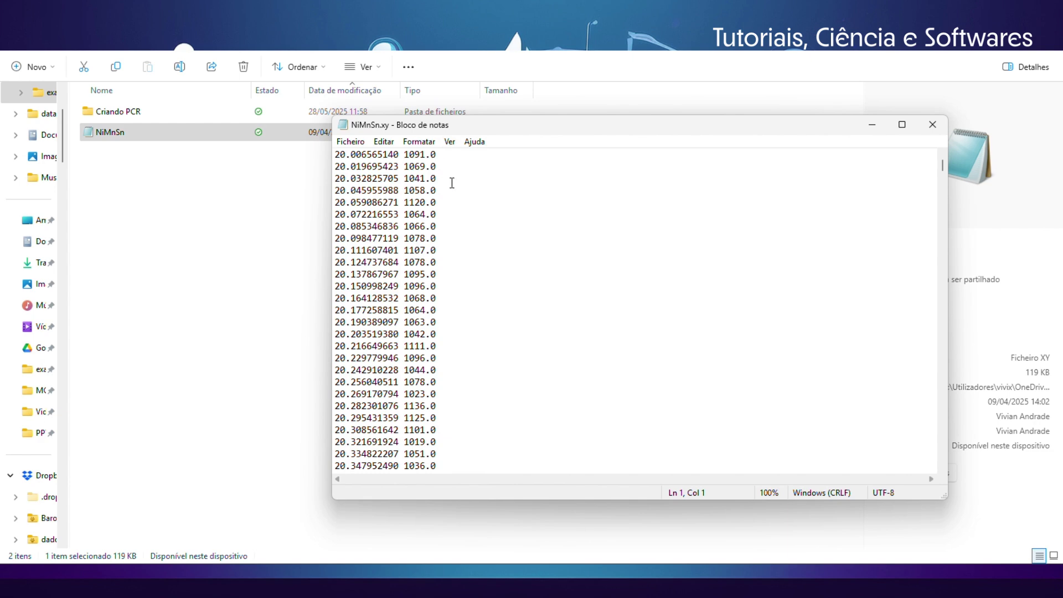
key(Return)
key(Return)
key(Return)
key(Return)
key(Return)
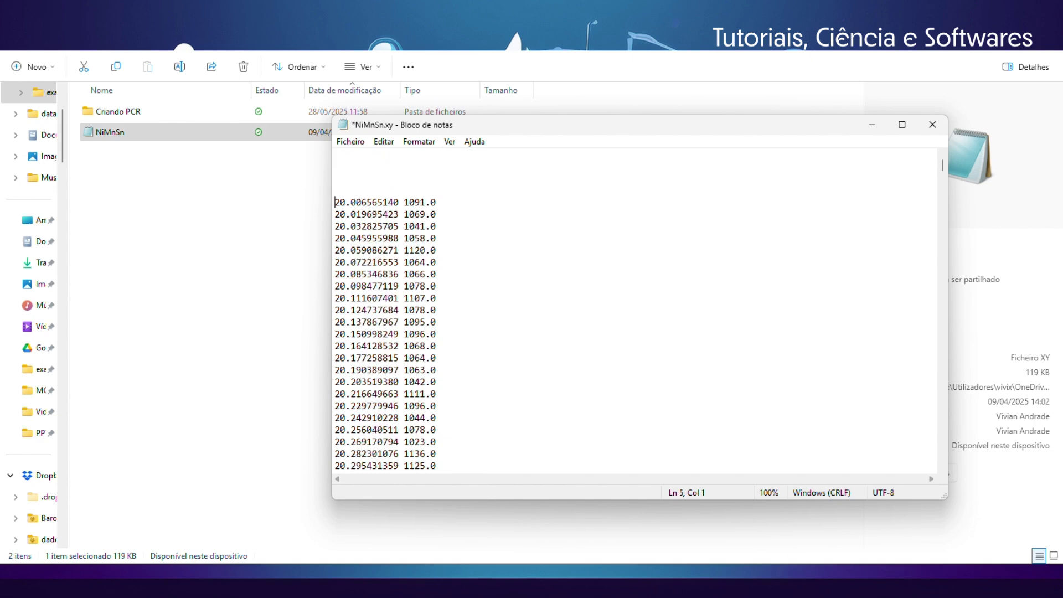
key(Return)
key(Return)
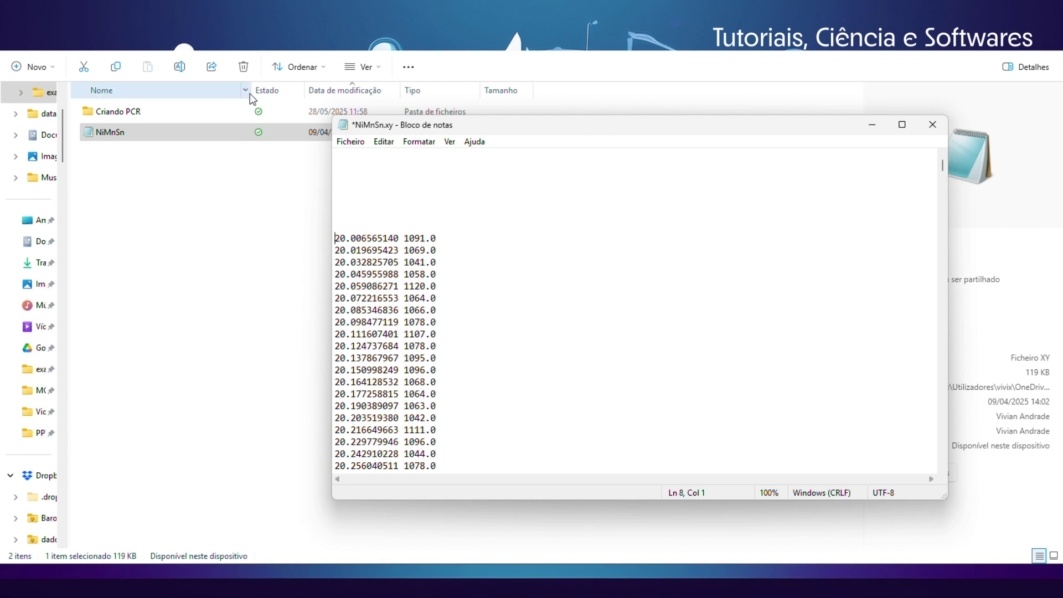
Save the edited data as NiMnSn.dat with the all-files type in the example fullprof folder, and close the file
click(351, 142)
click(386, 215)
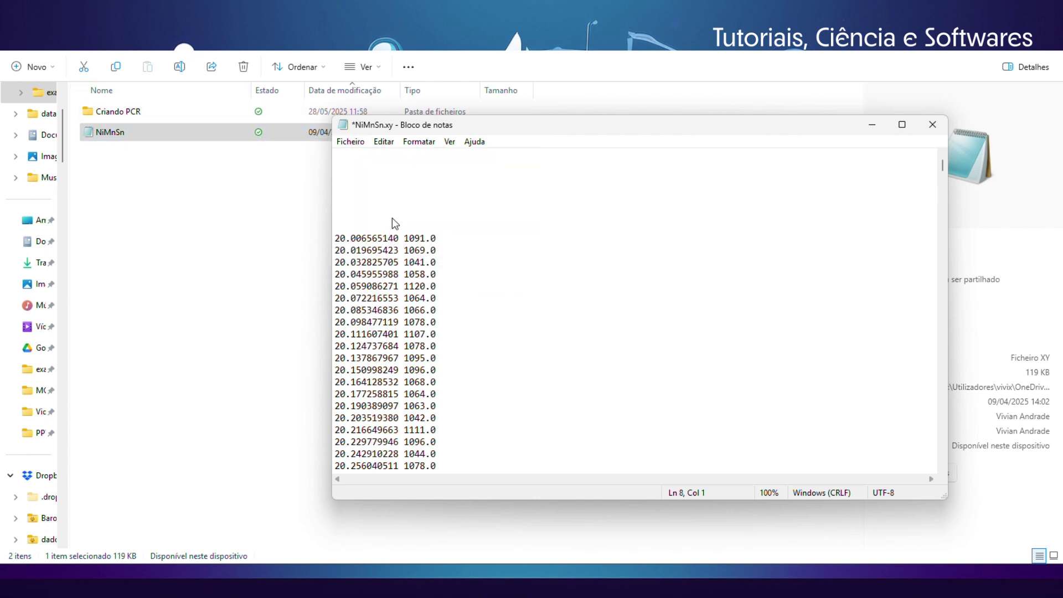
click(601, 391)
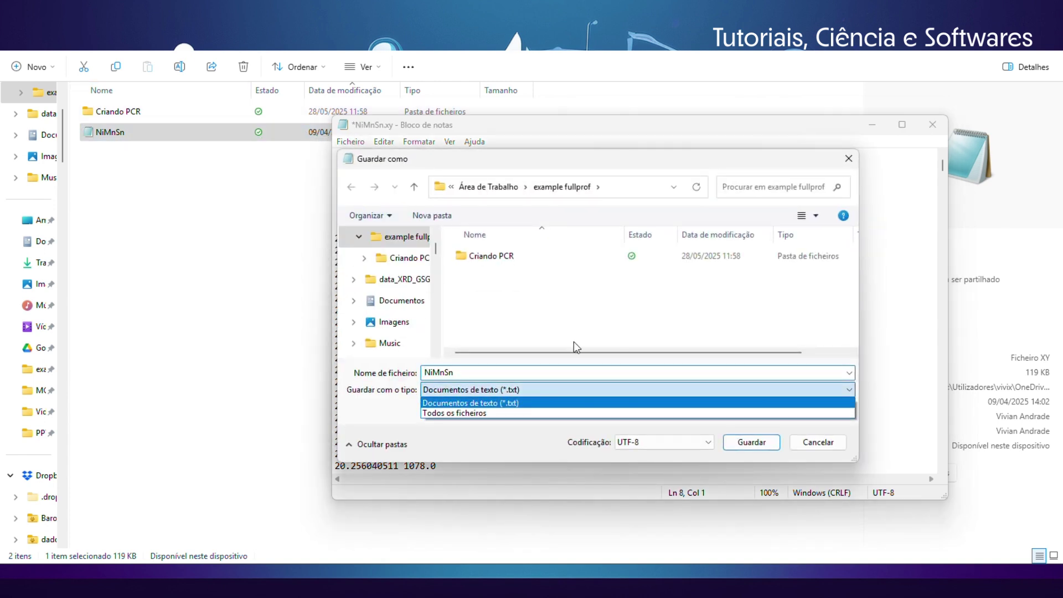
click(486, 413)
click(485, 371)
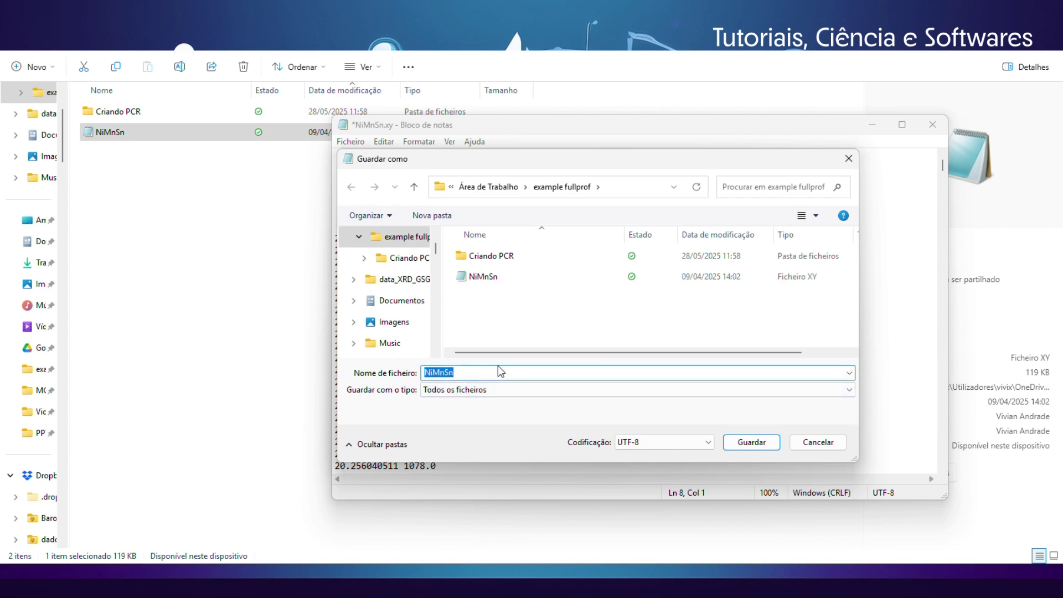
click(557, 375)
text(.dat)
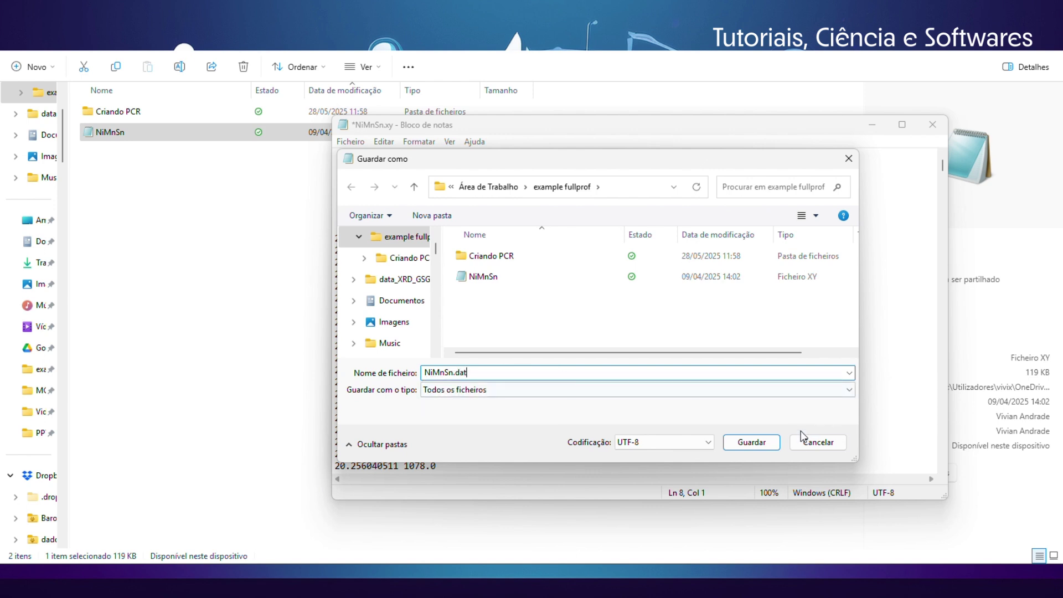
click(753, 443)
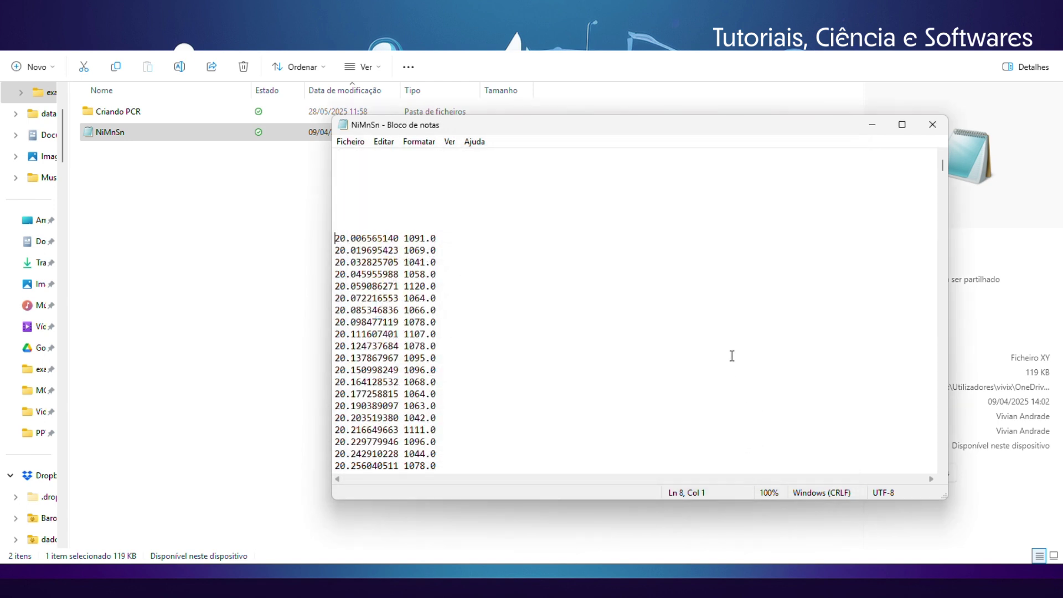
click(932, 127)
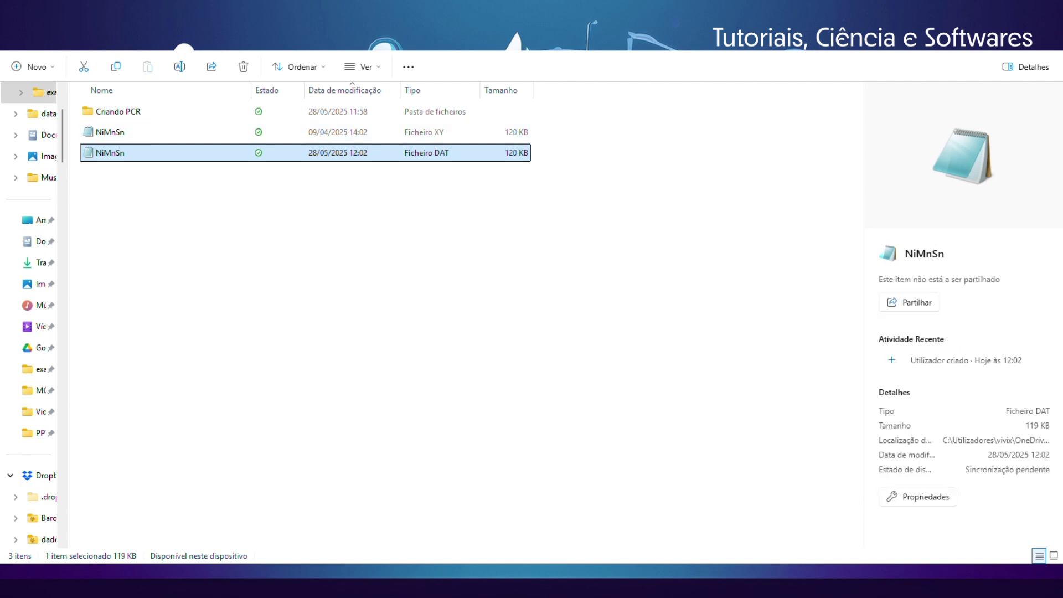
Switch to the BdEC site in the browser and examine the fields required by the new-account registration form
click(531, 579)
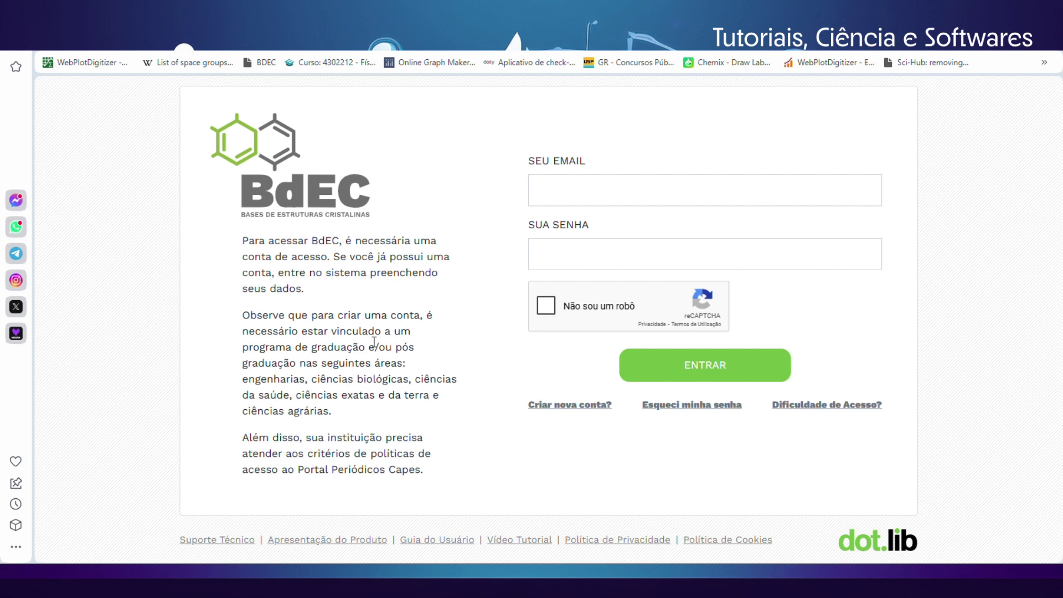
click(573, 406)
click(365, 300)
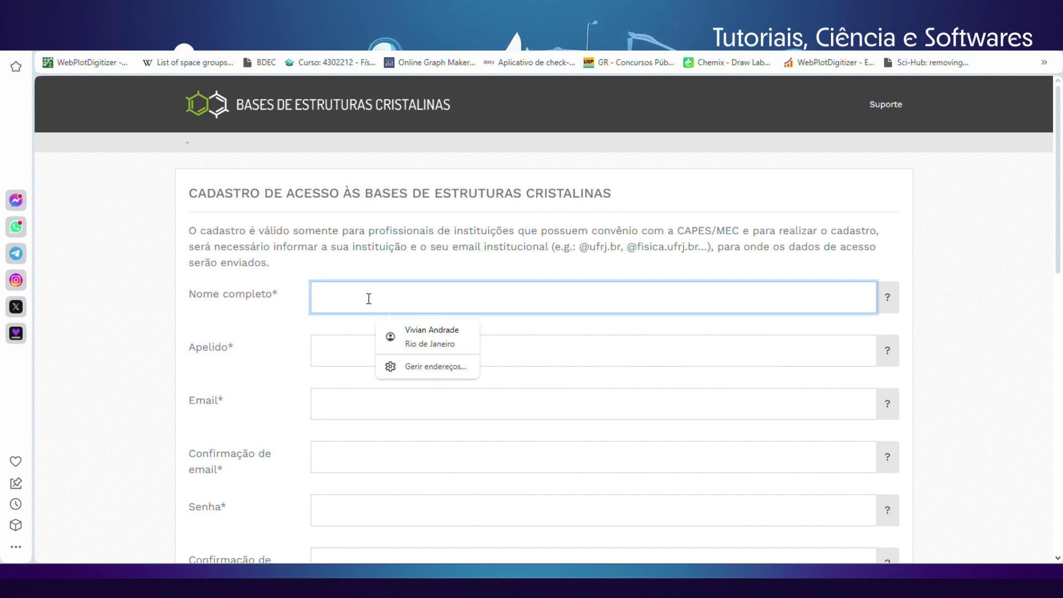
scroll(367, 298, down, 1)
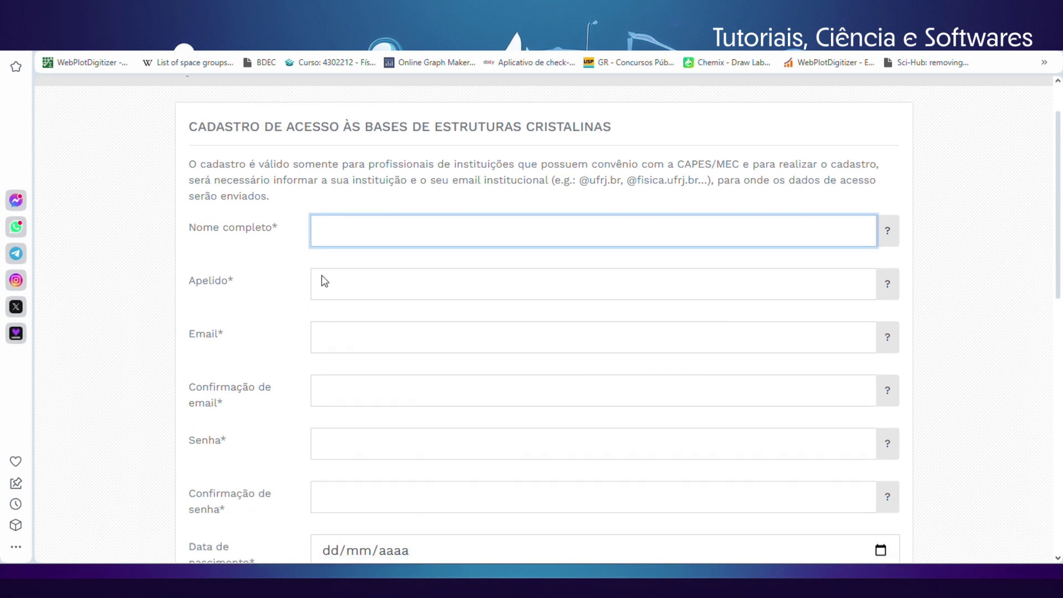
scroll(252, 298, down, 1)
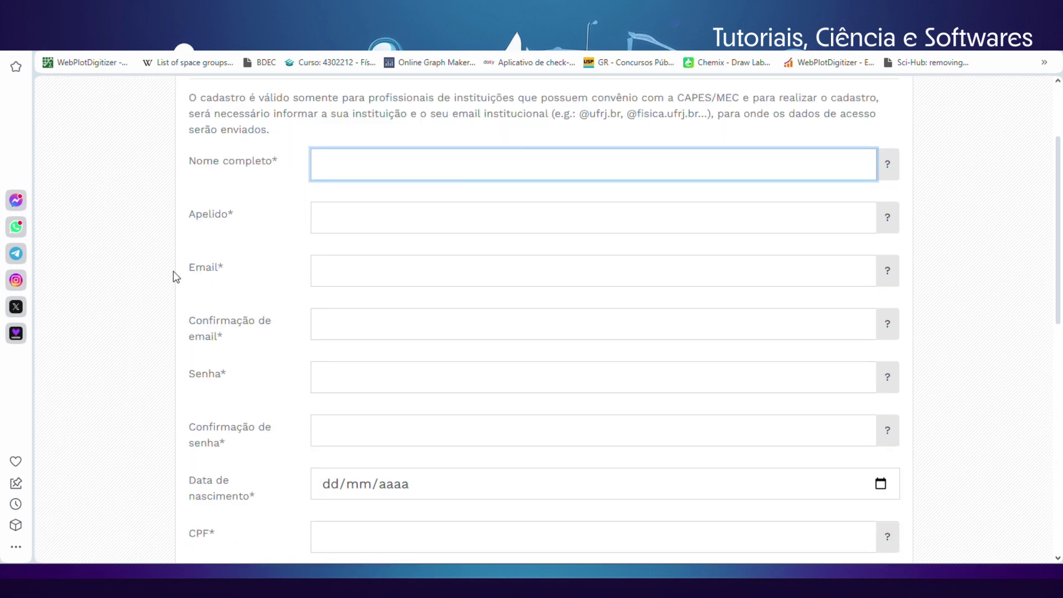
scroll(247, 304, down, 1)
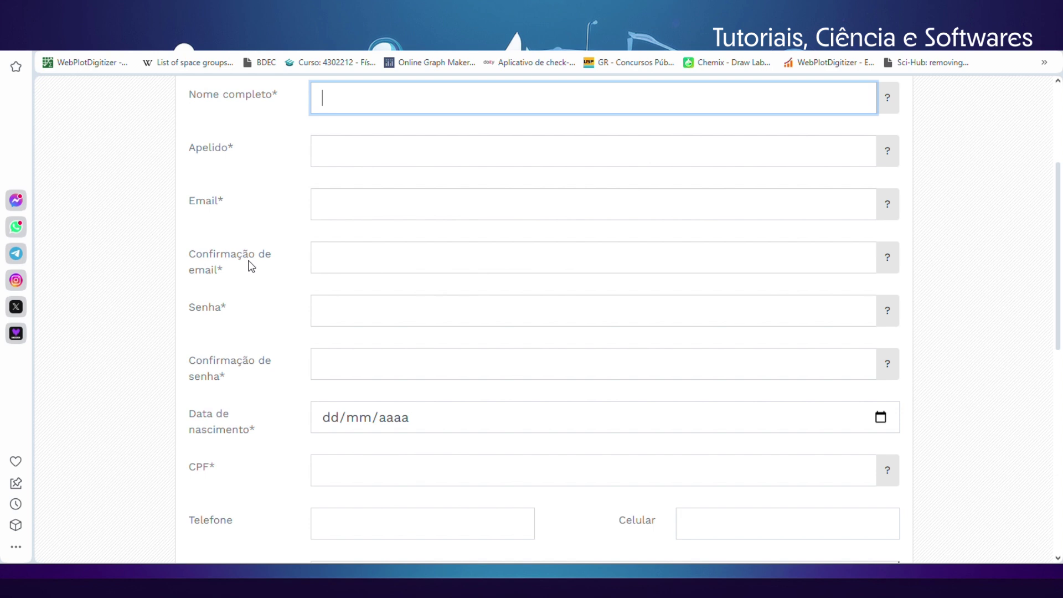
scroll(250, 266, down, 4)
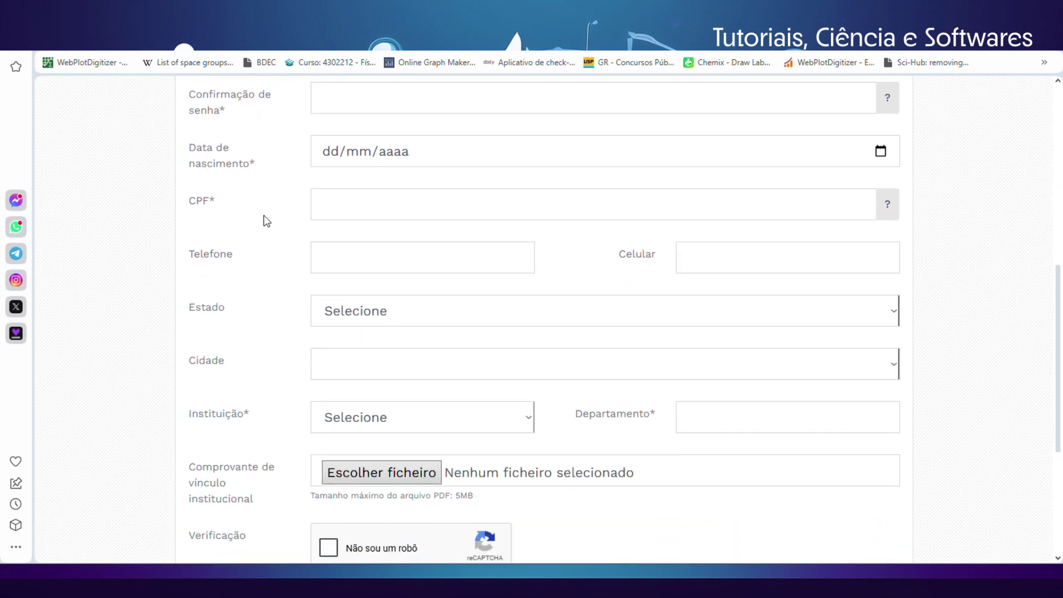
scroll(293, 371, down, 1)
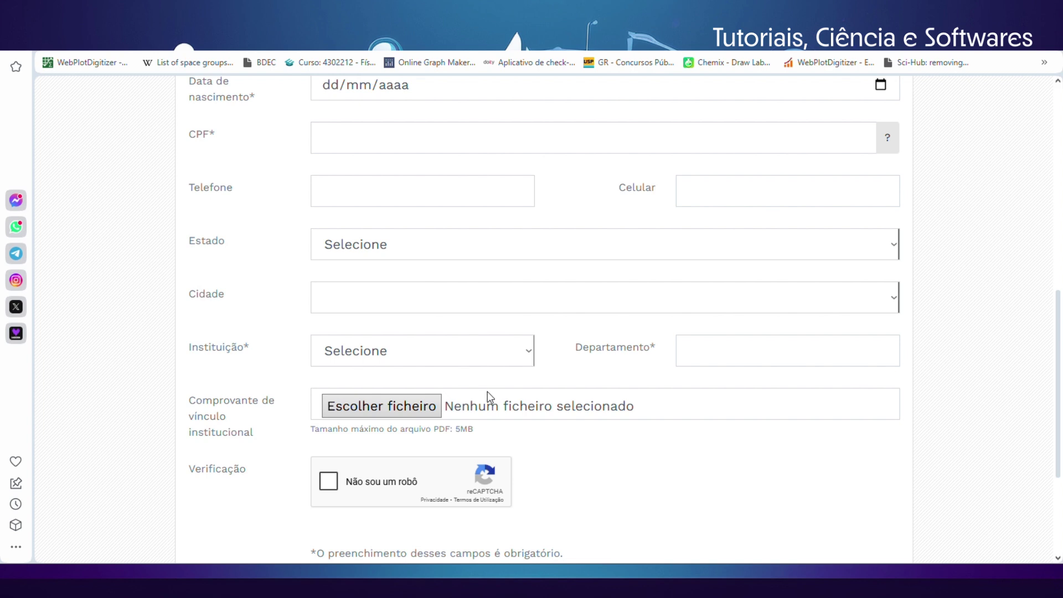
scroll(487, 393, down, 1)
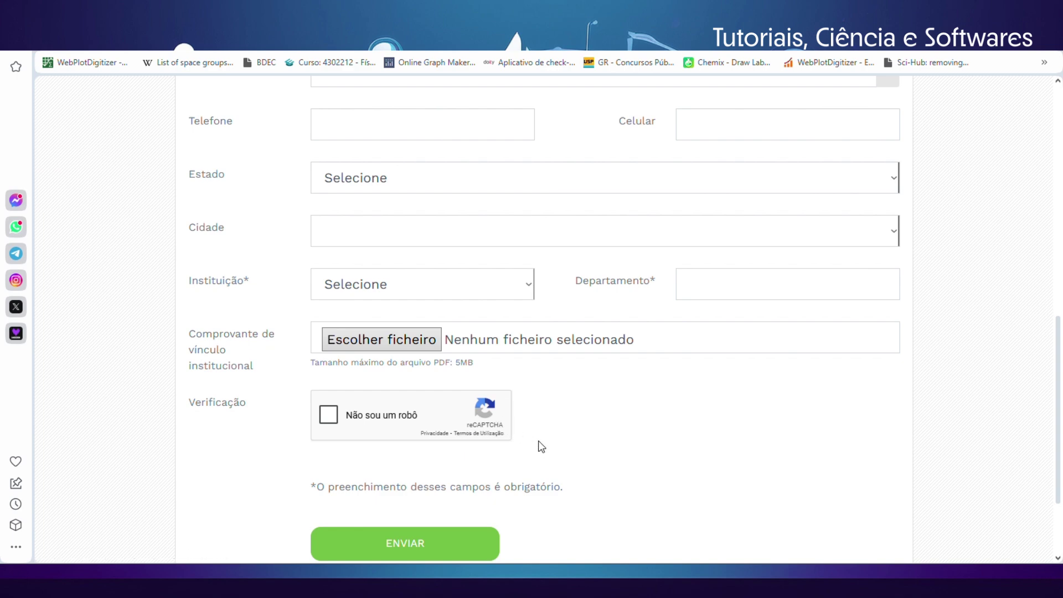
scroll(540, 442, up, 2)
scroll(541, 442, up, 7)
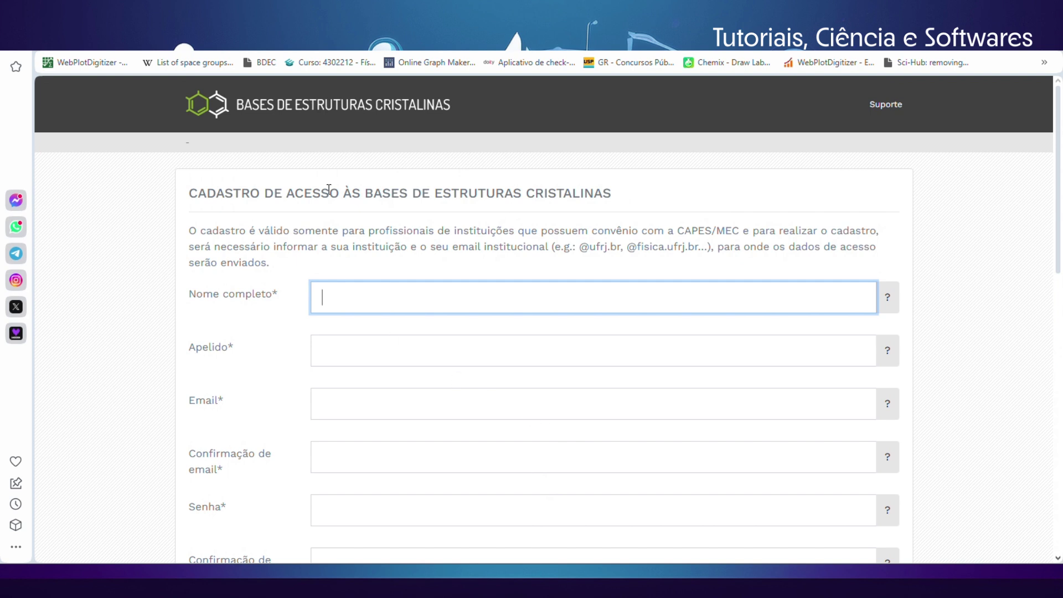
Return to the BdEC login page, complete the robot check and sign in with the saved credentials
click(307, 118)
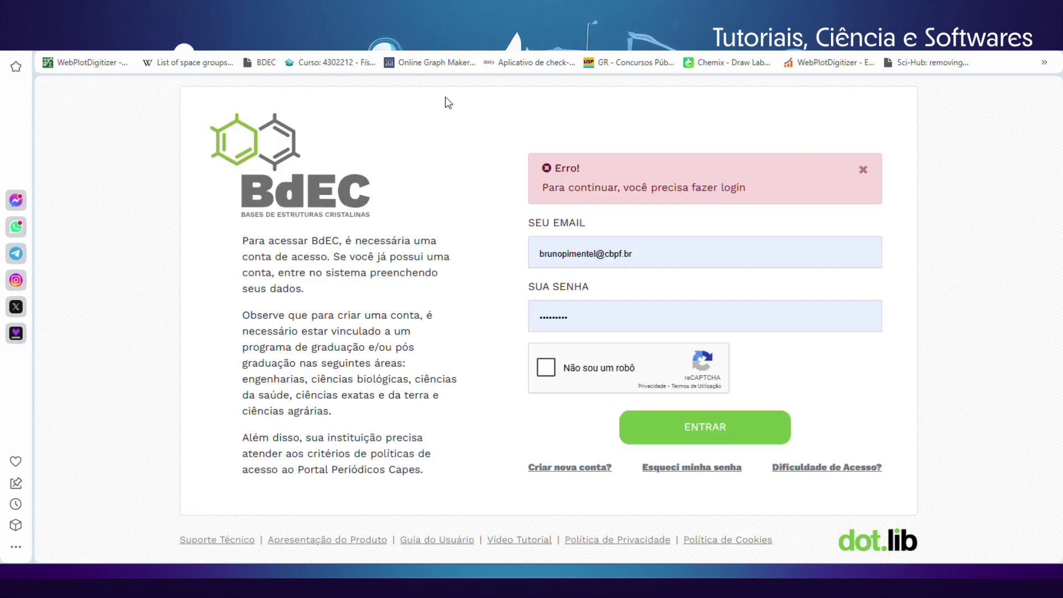
click(546, 368)
click(670, 425)
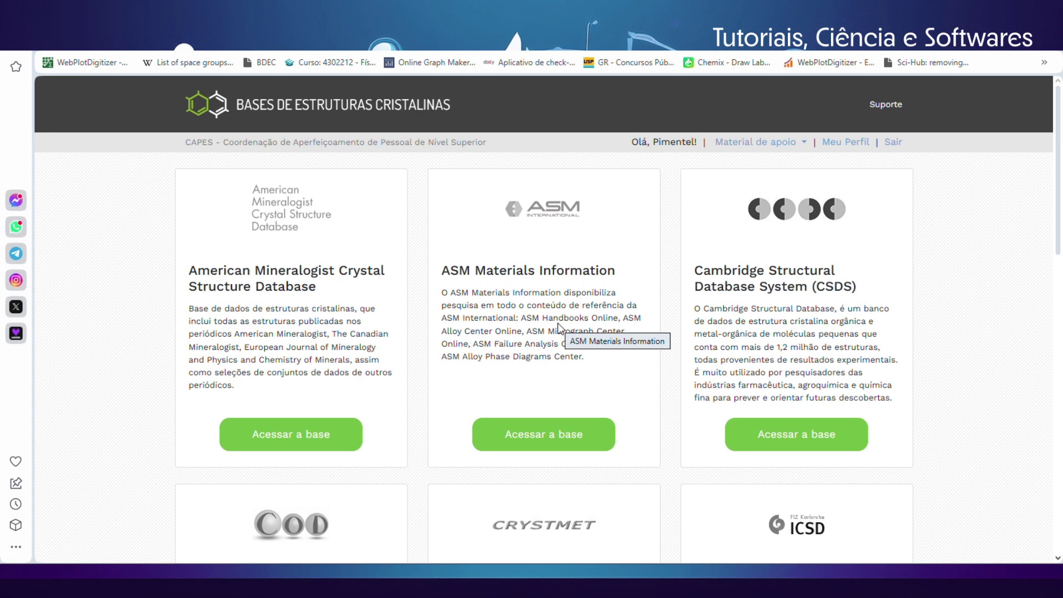
Look through the crystal structure databases offered on the BdEC portal and their descriptions
scroll(557, 323, down, 1)
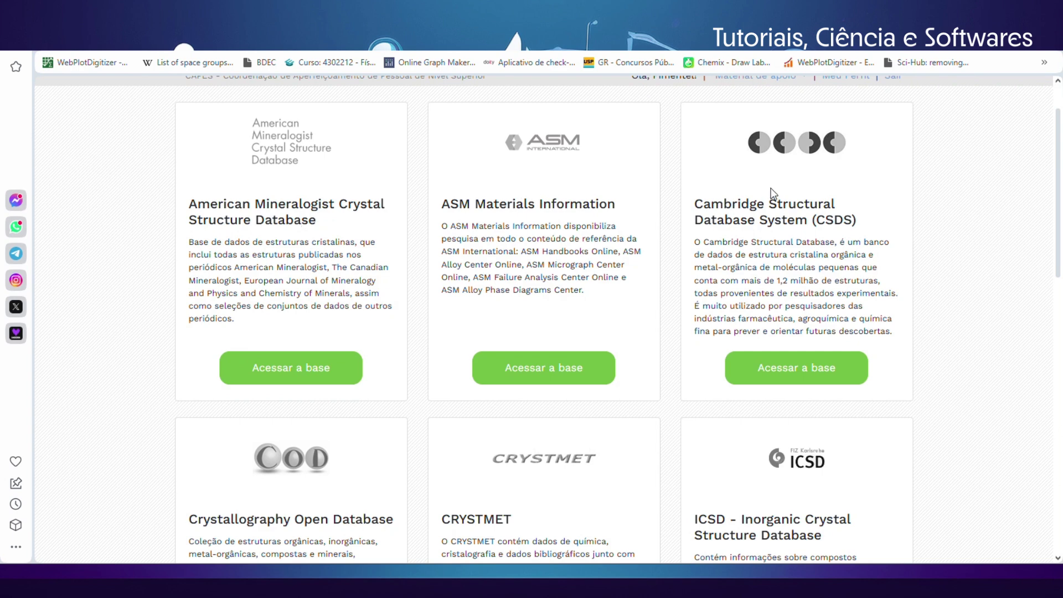
scroll(763, 209, down, 2)
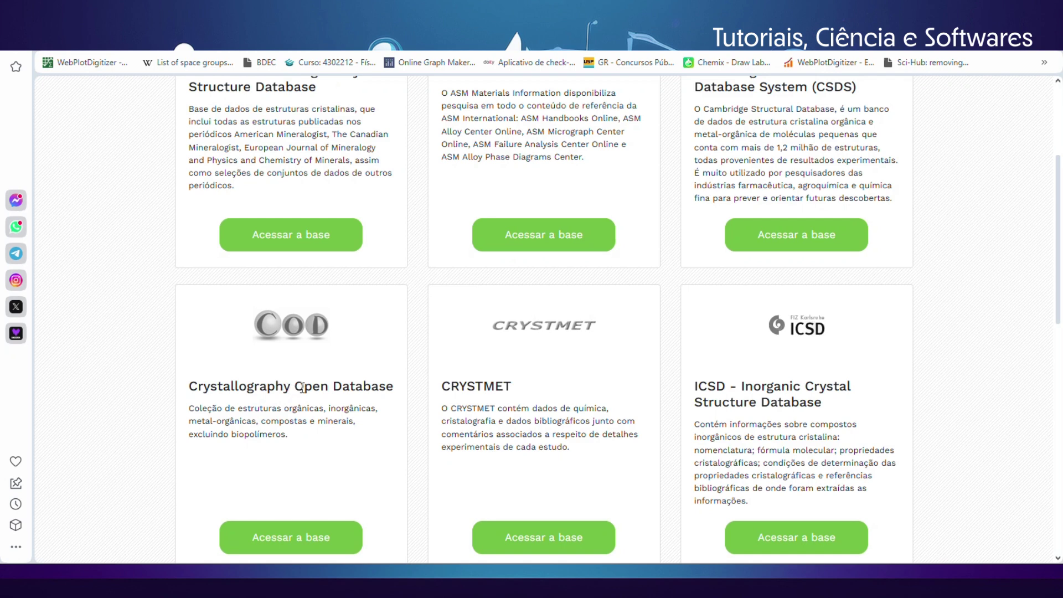
scroll(305, 382, down, 1)
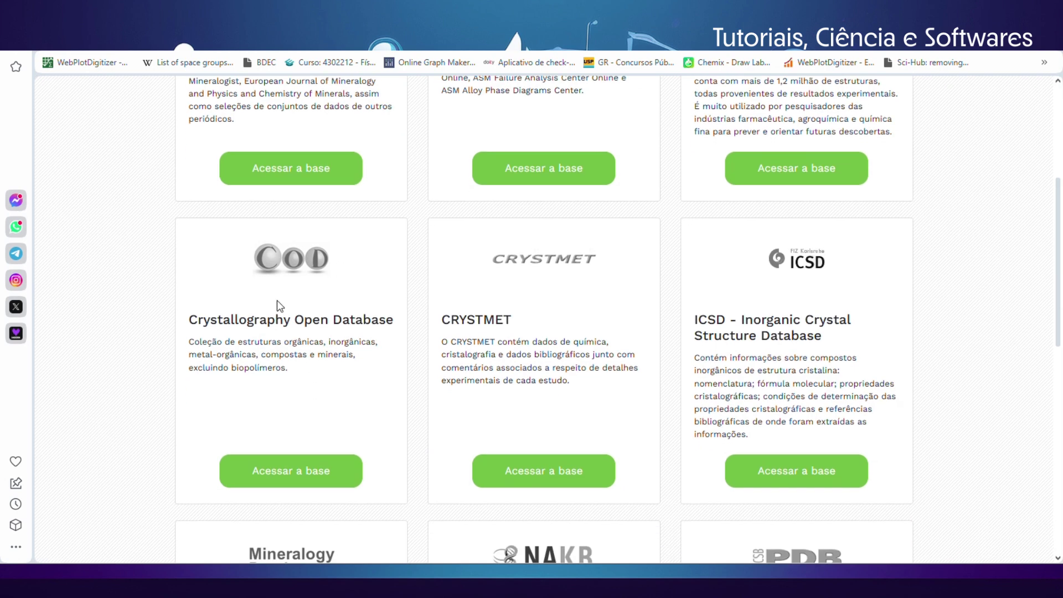
scroll(396, 337, down, 3)
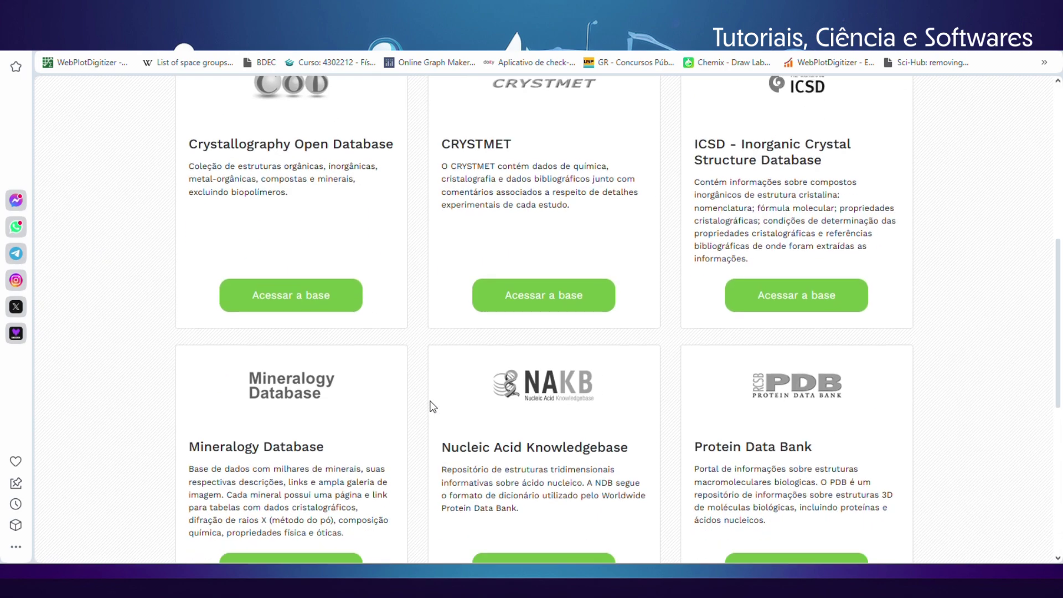
scroll(433, 407, down, 3)
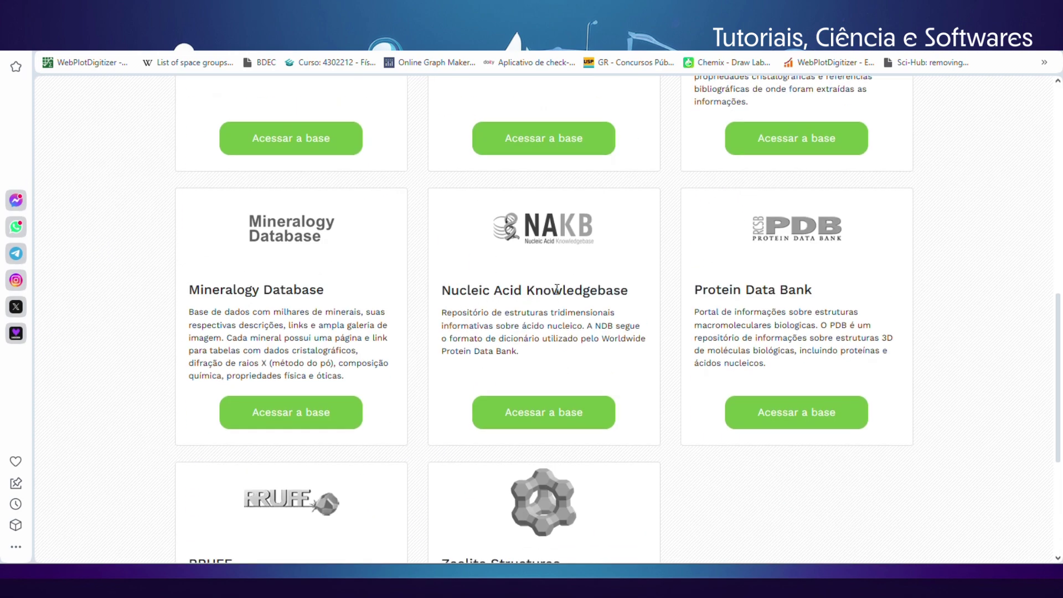
scroll(692, 332, down, 4)
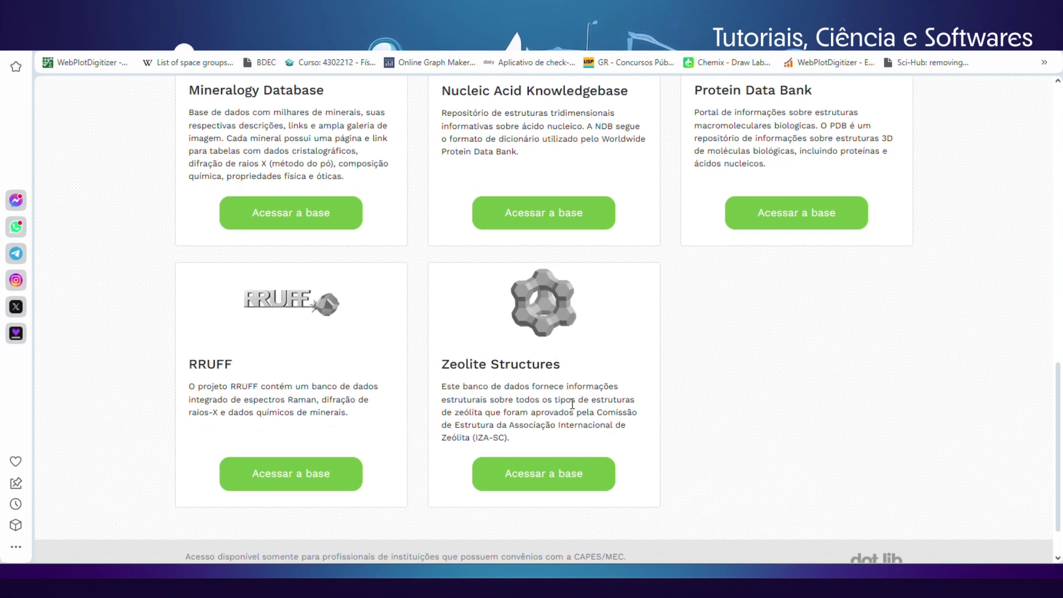
scroll(668, 378, up, 2)
scroll(668, 379, up, 4)
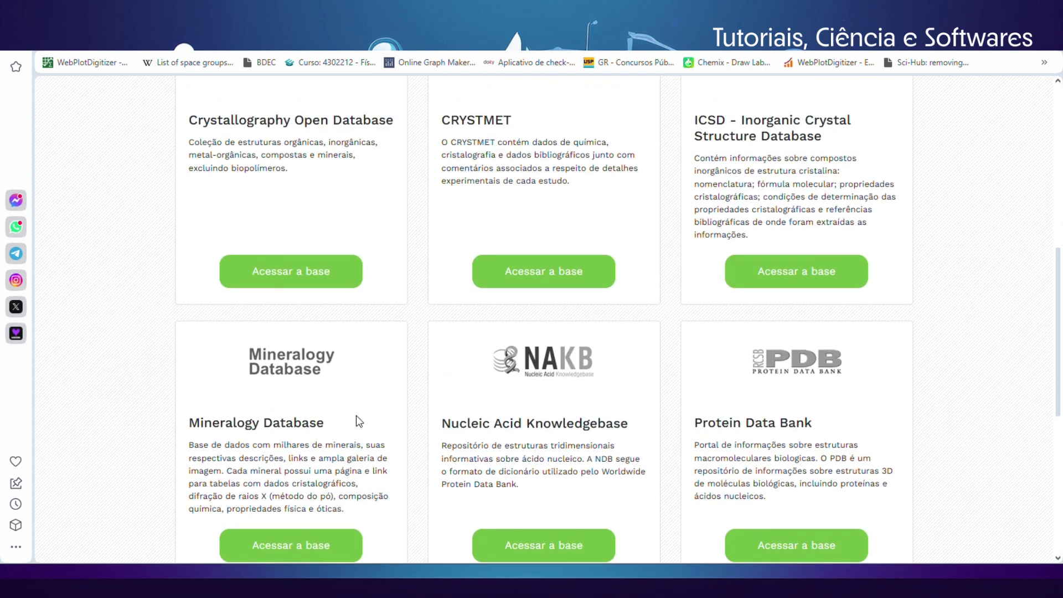
scroll(448, 398, up, 3)
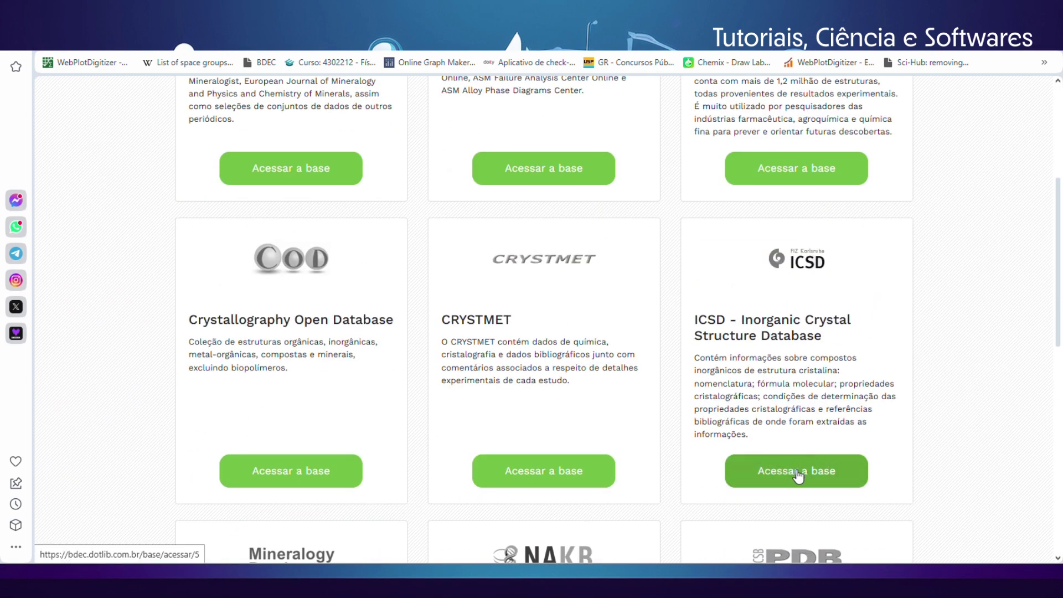
Access the ICSD - Inorganic Crystal Structure Database and accept its cookie notice
click(807, 473)
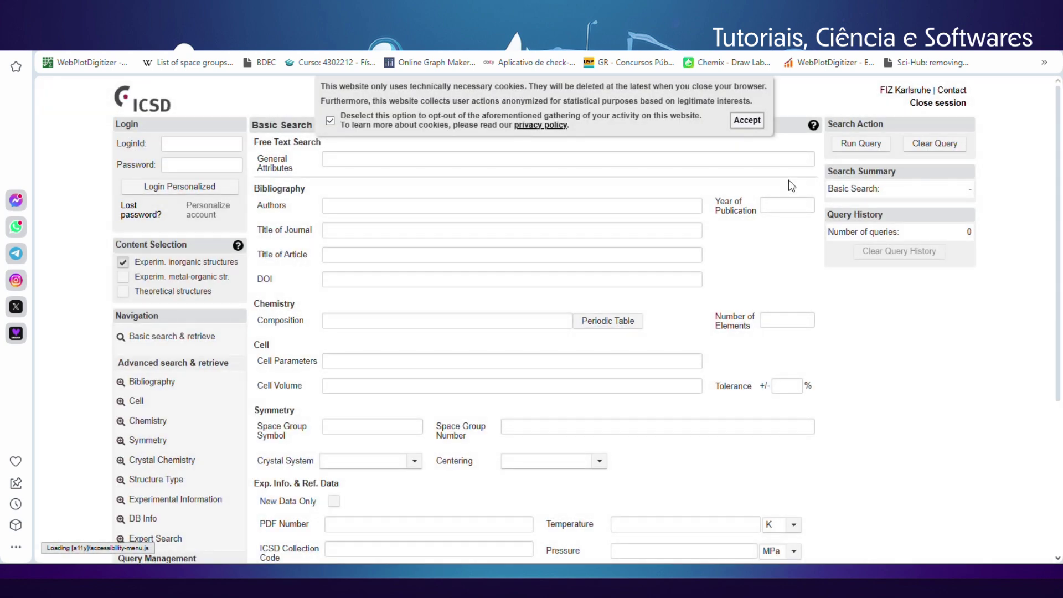
click(747, 121)
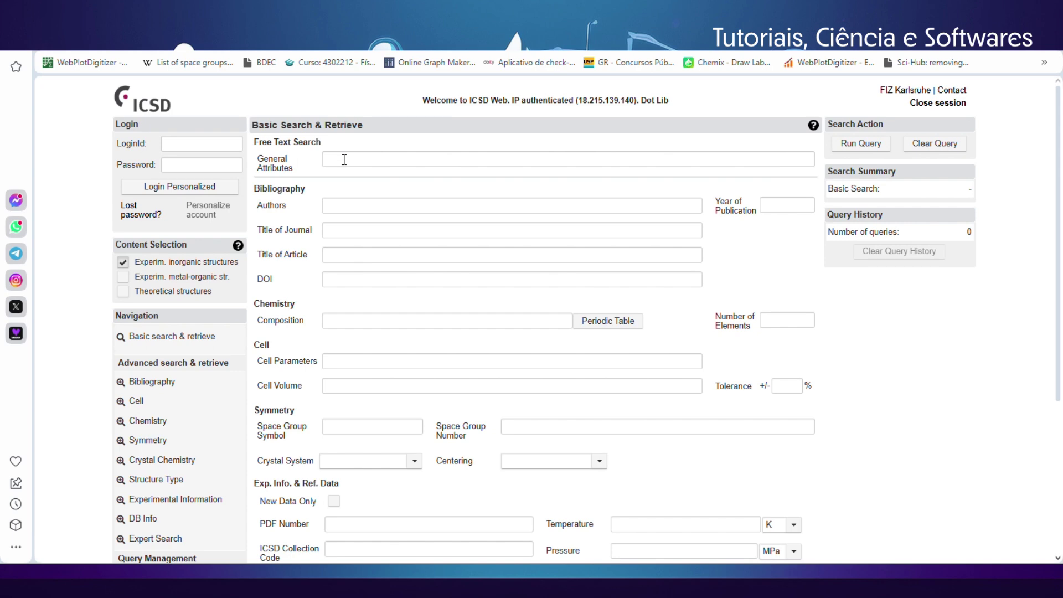
Look over the free-text and bibliography search fields and set the composition to Ni Mn Sn
click(376, 150)
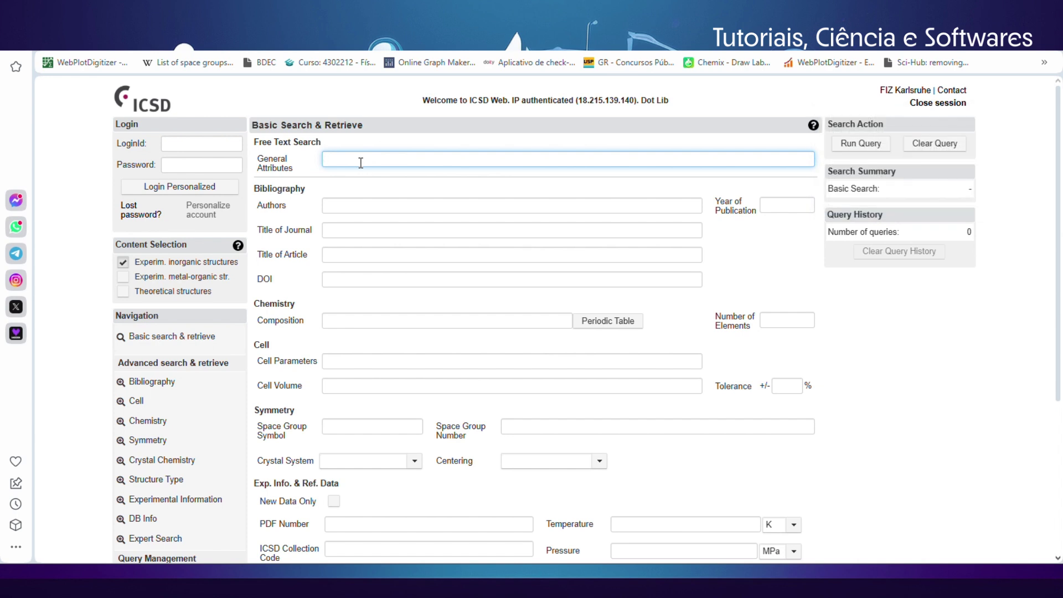
click(345, 211)
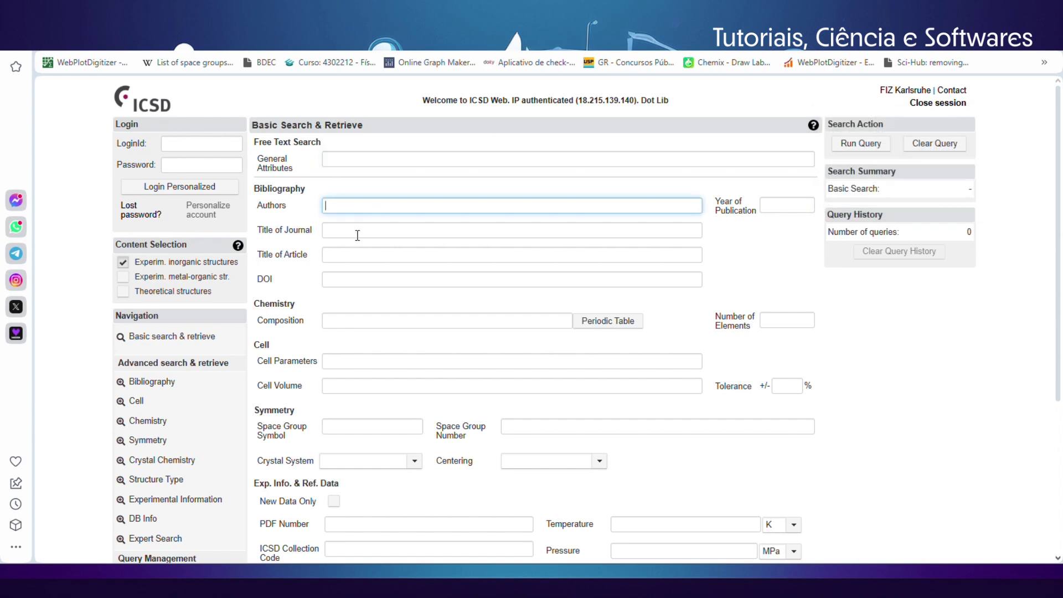
scroll(360, 222, down, 2)
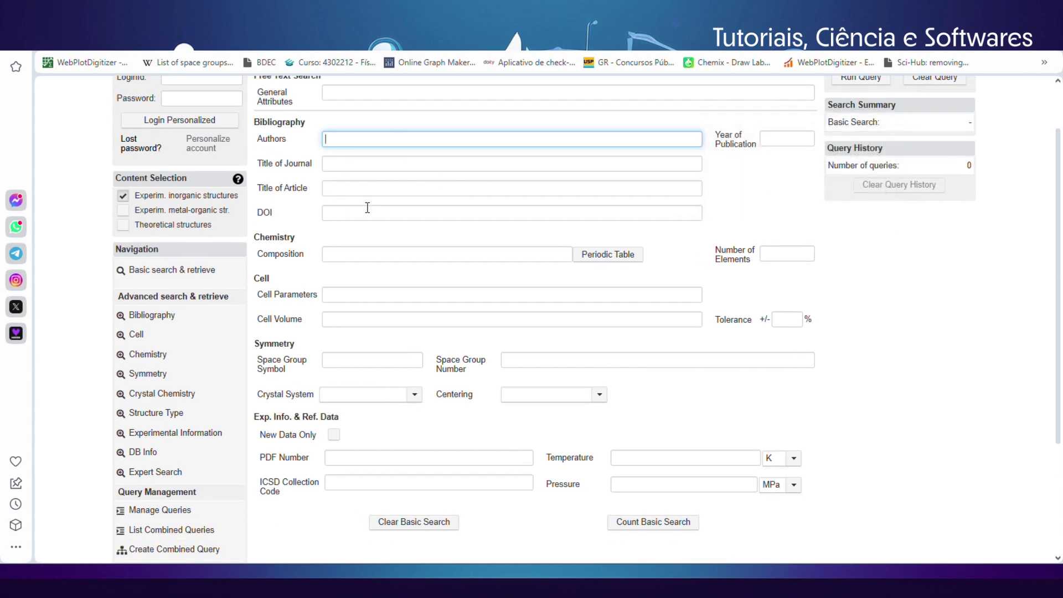
scroll(366, 207, down, 1)
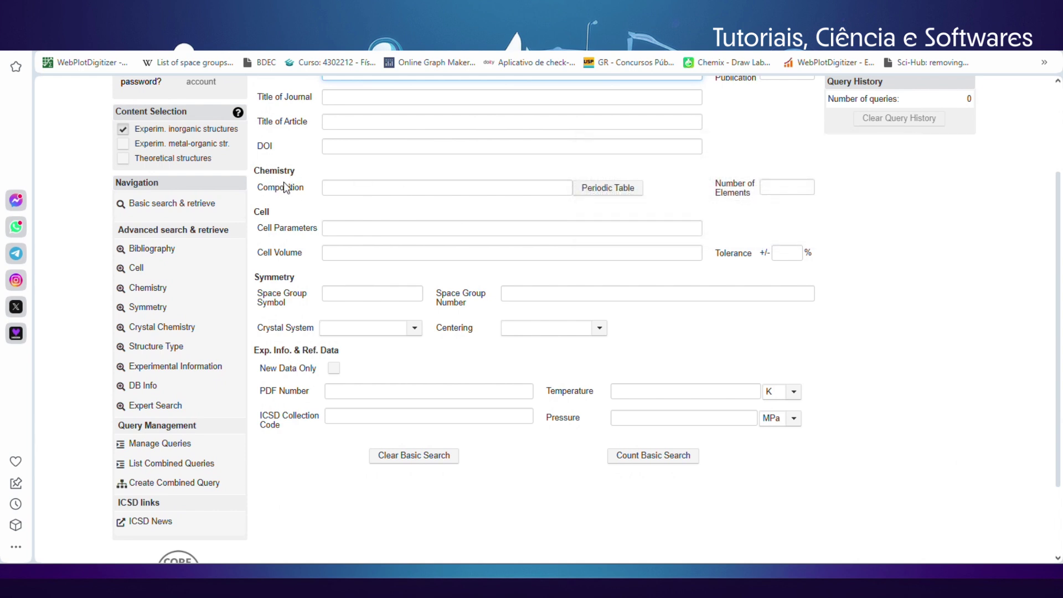
click(343, 189)
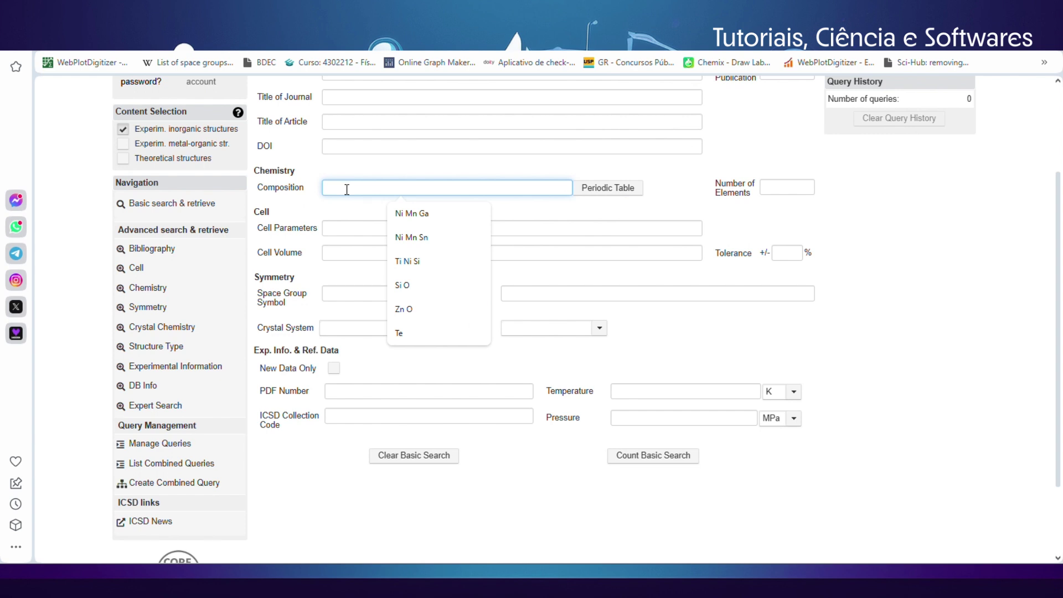
click(428, 242)
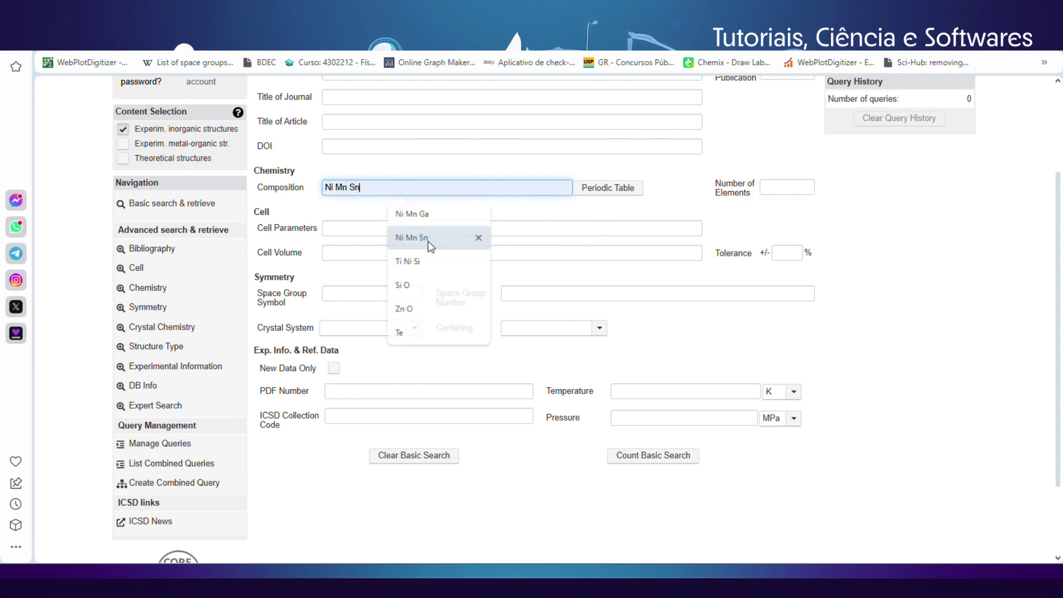
Check the Ni, Mn and Sn entries in the periodic-table visual search and close it
click(607, 191)
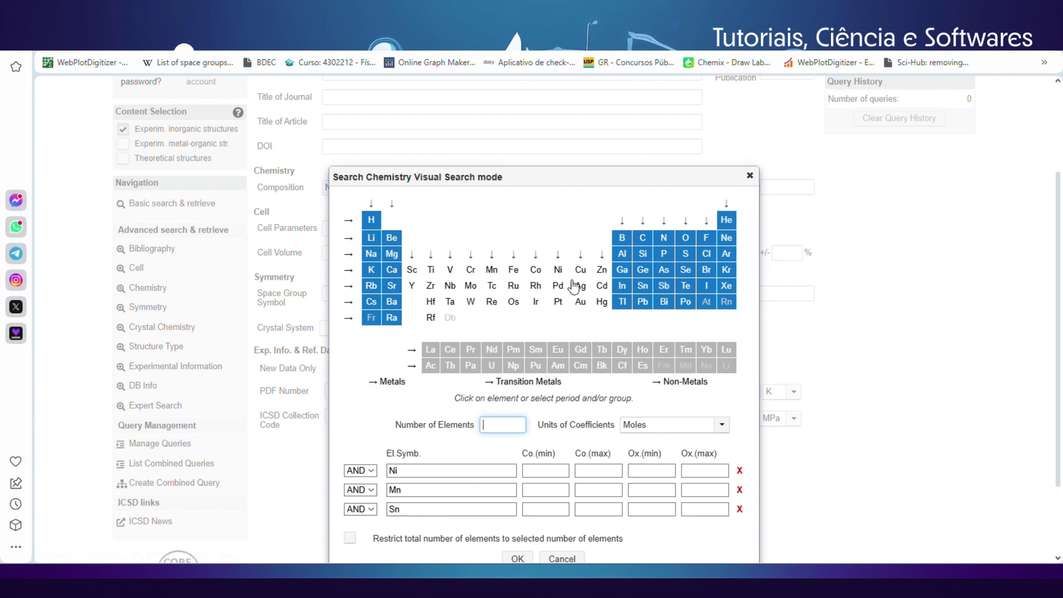
scroll(617, 321, down, 2)
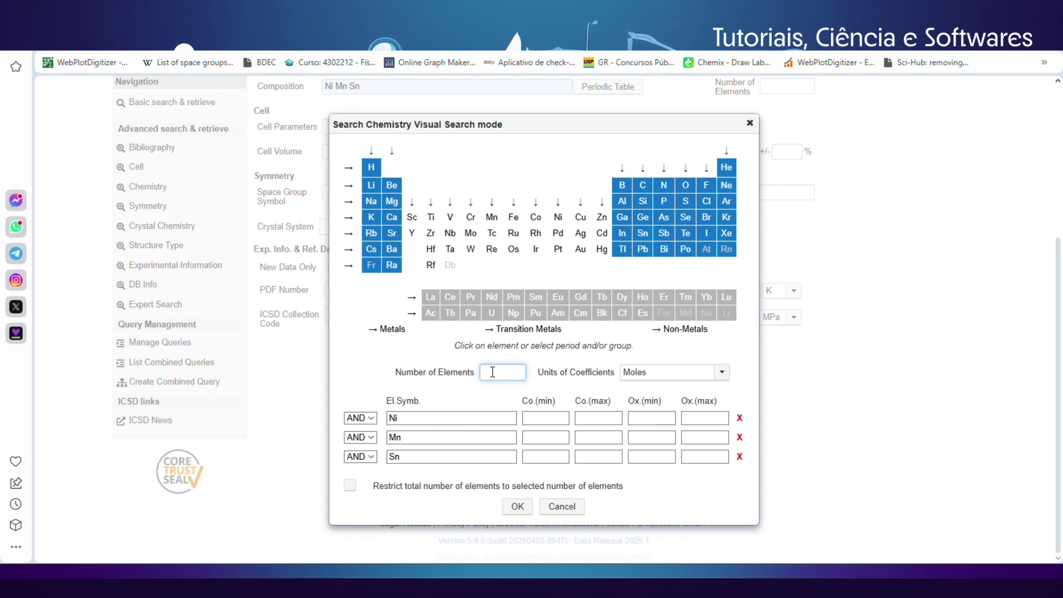
click(513, 506)
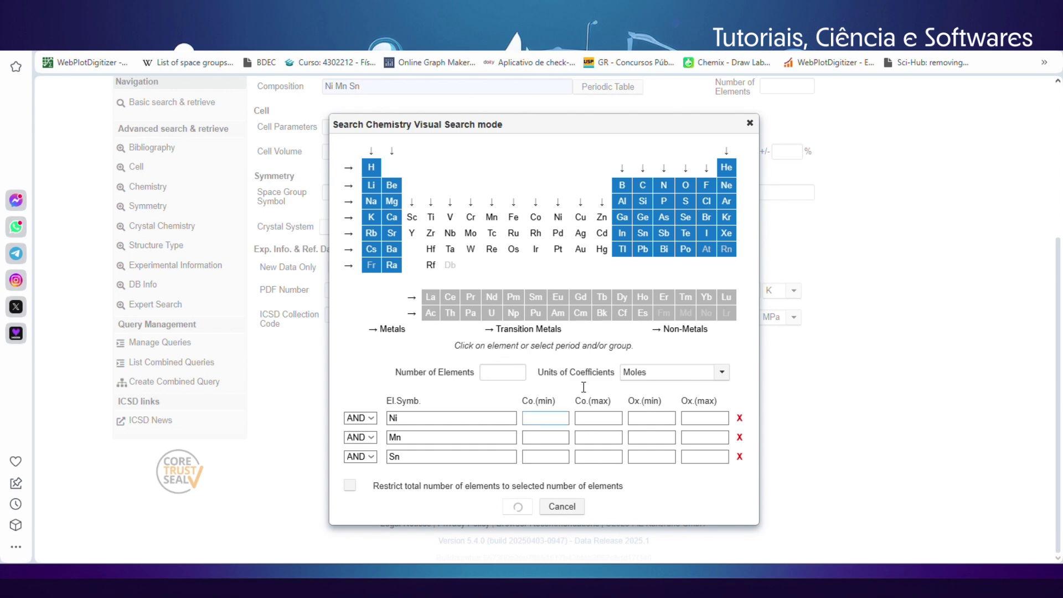
click(750, 123)
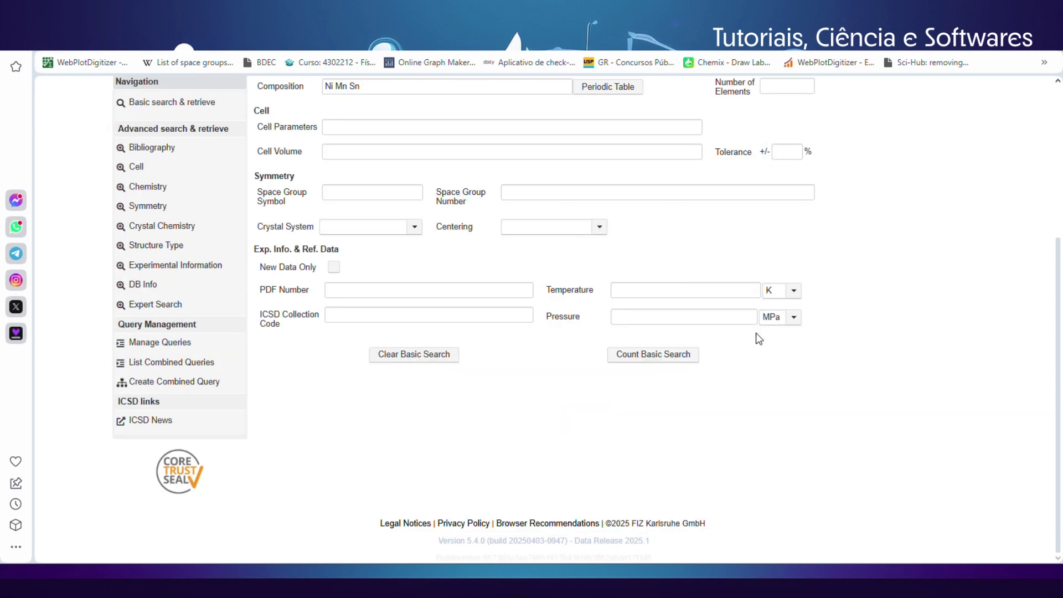
Run the composition query and widen the structural formula column in the results by narrowing the HMS column
scroll(759, 338, up, 3)
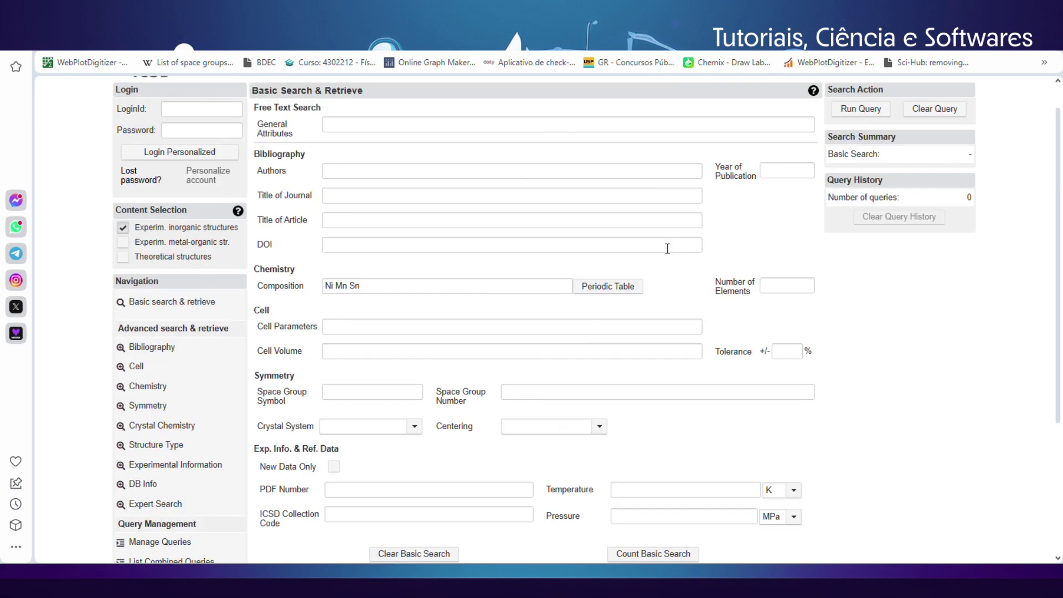
click(866, 113)
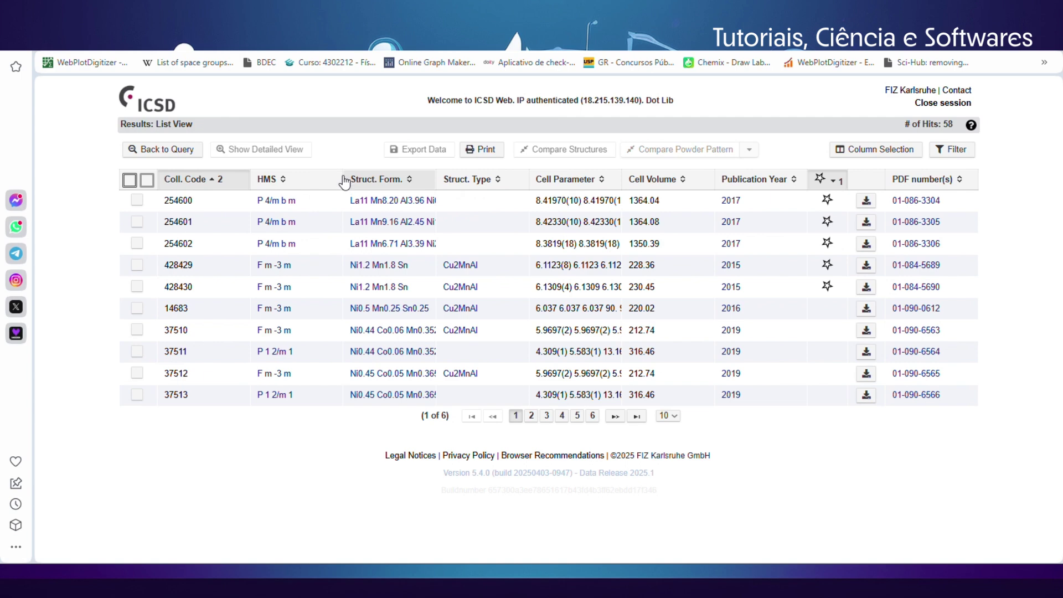
drag(342, 180, 297, 179)
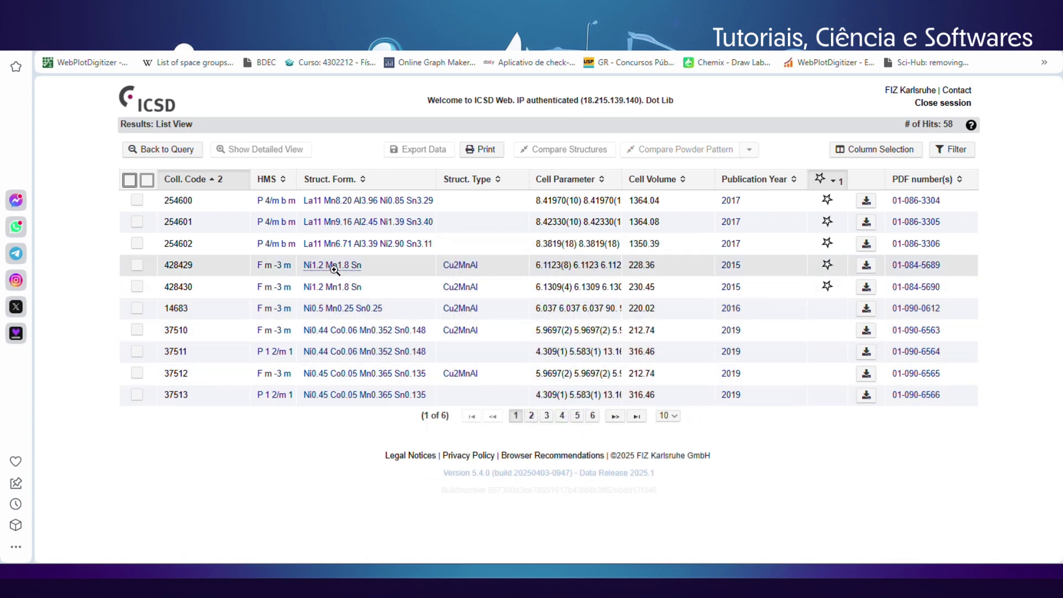
Return to the query form and restrict the number of elements to 3
click(174, 151)
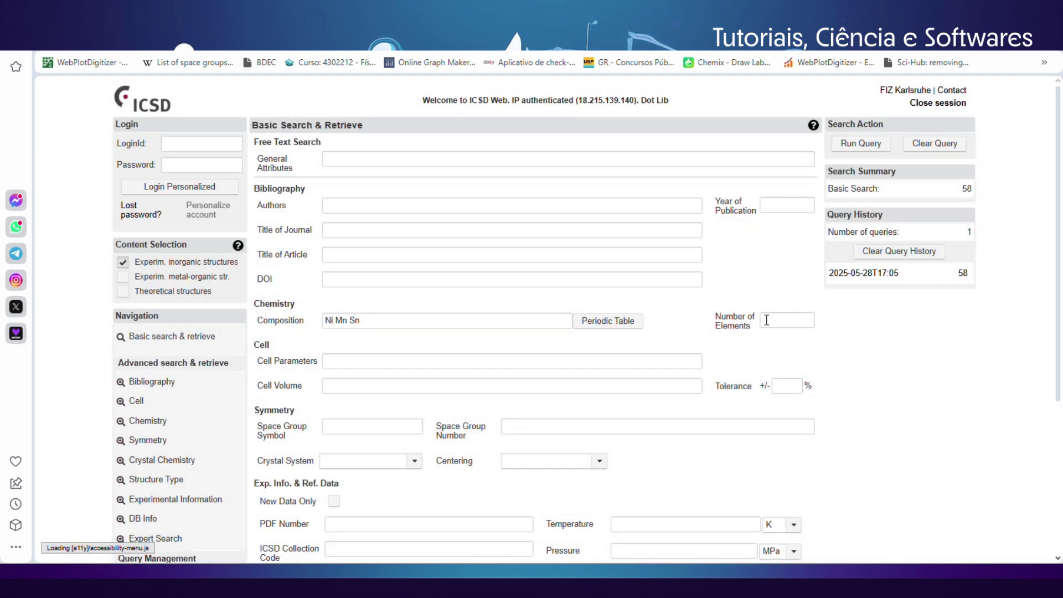
click(773, 321)
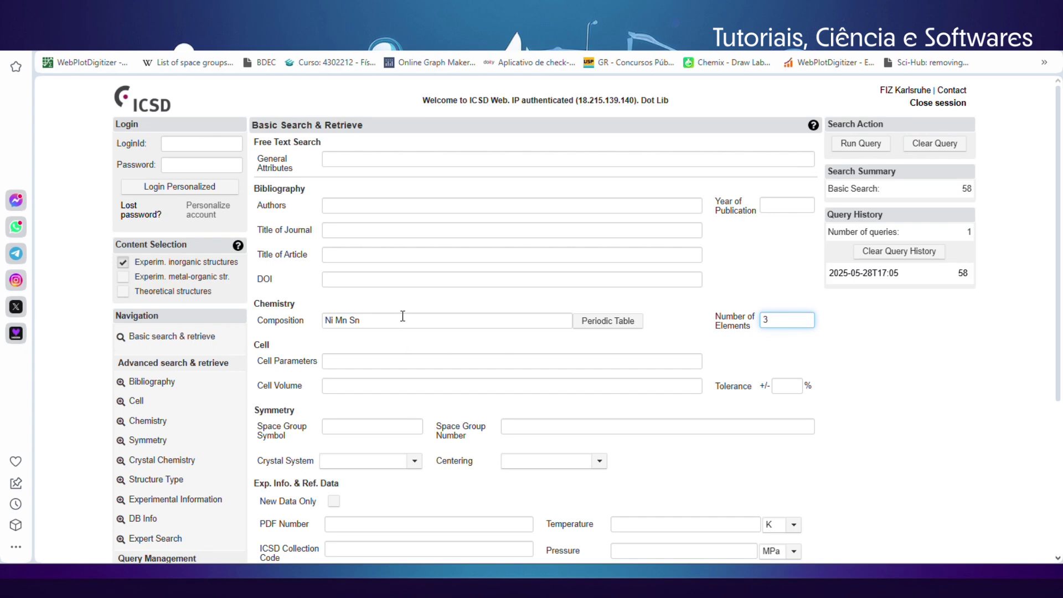
click(452, 333)
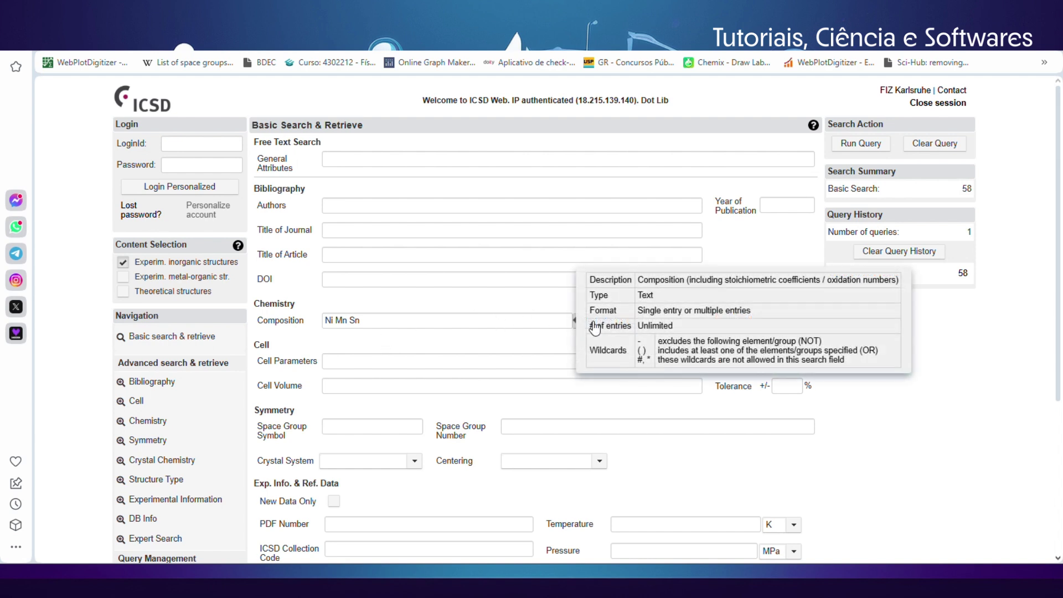
key(Tab)
Examine the optional cell, symmetry, temperature, pressure and ICSD collection code search fields, including the crystal system and centering choices
scroll(493, 343, down, 1)
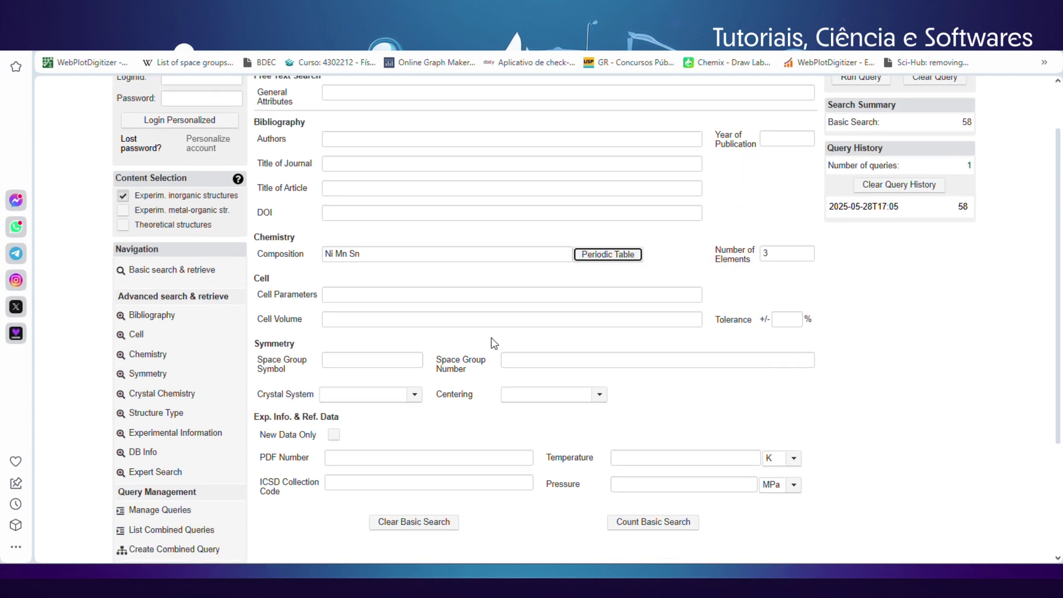
click(326, 294)
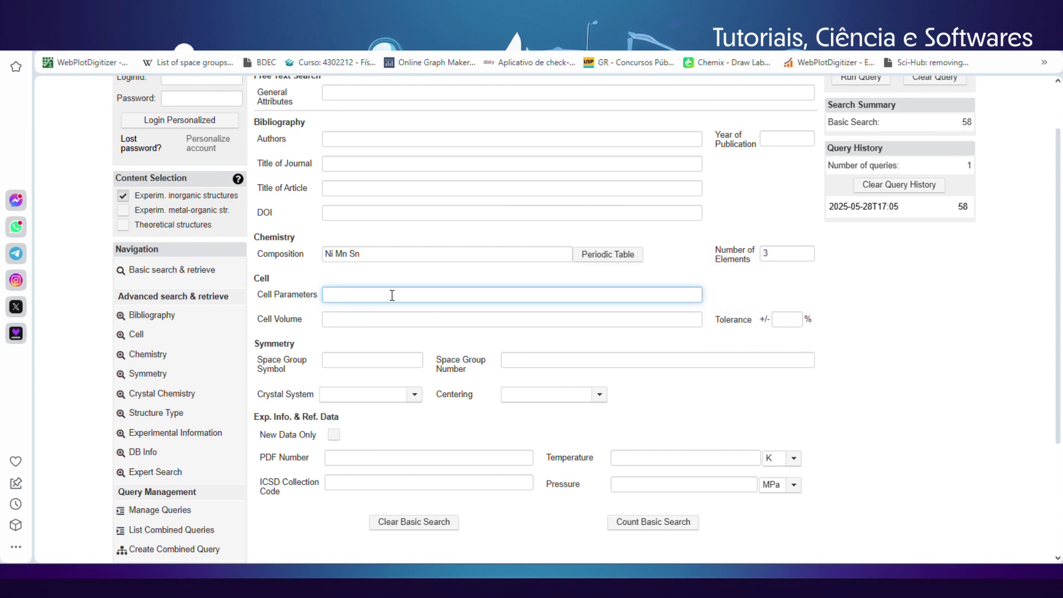
click(411, 317)
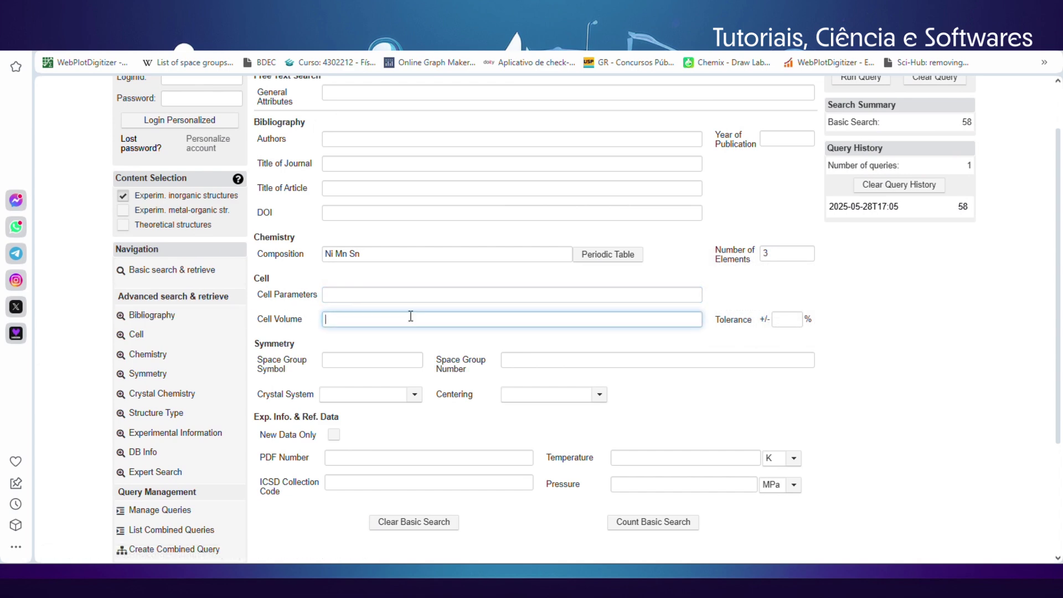
scroll(575, 327, down, 1)
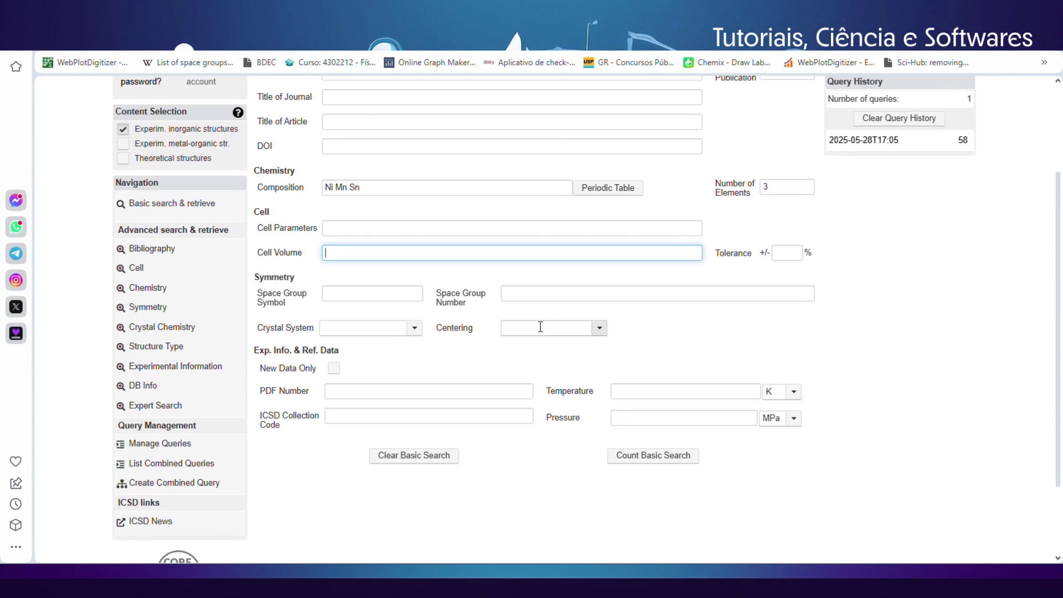
click(420, 331)
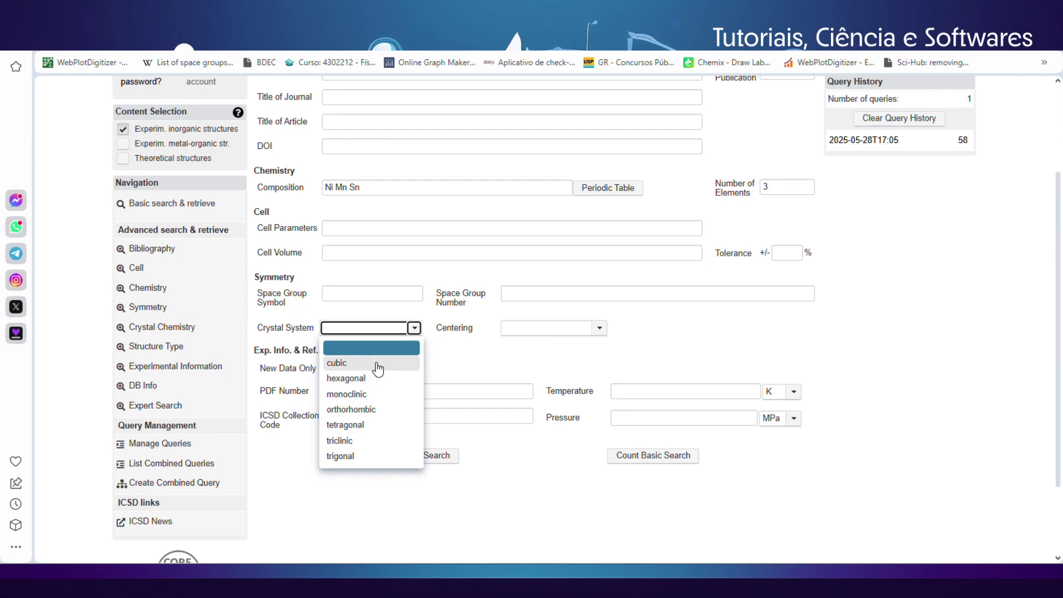
click(600, 329)
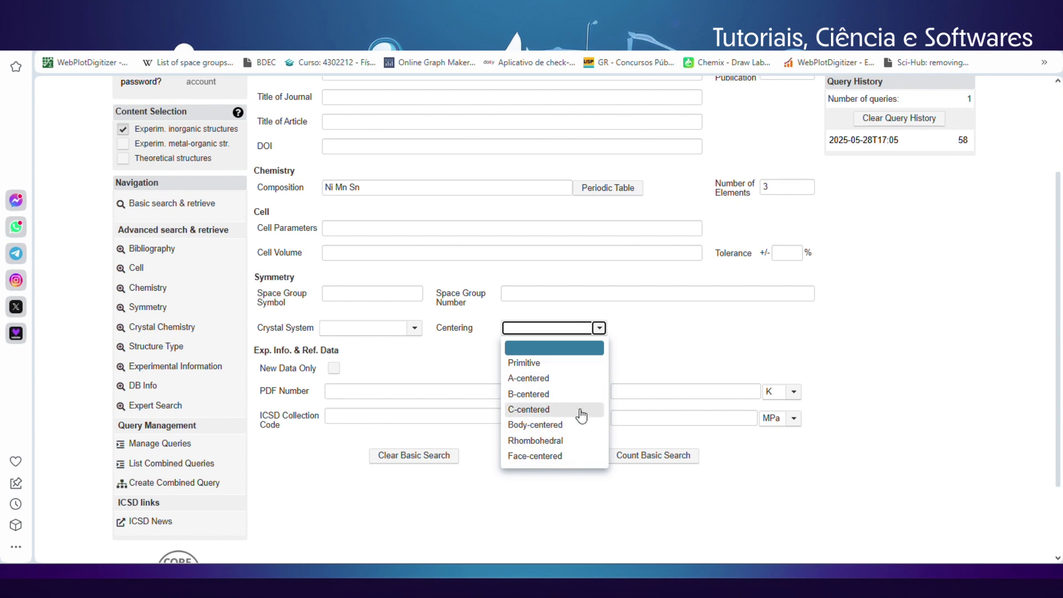
click(599, 328)
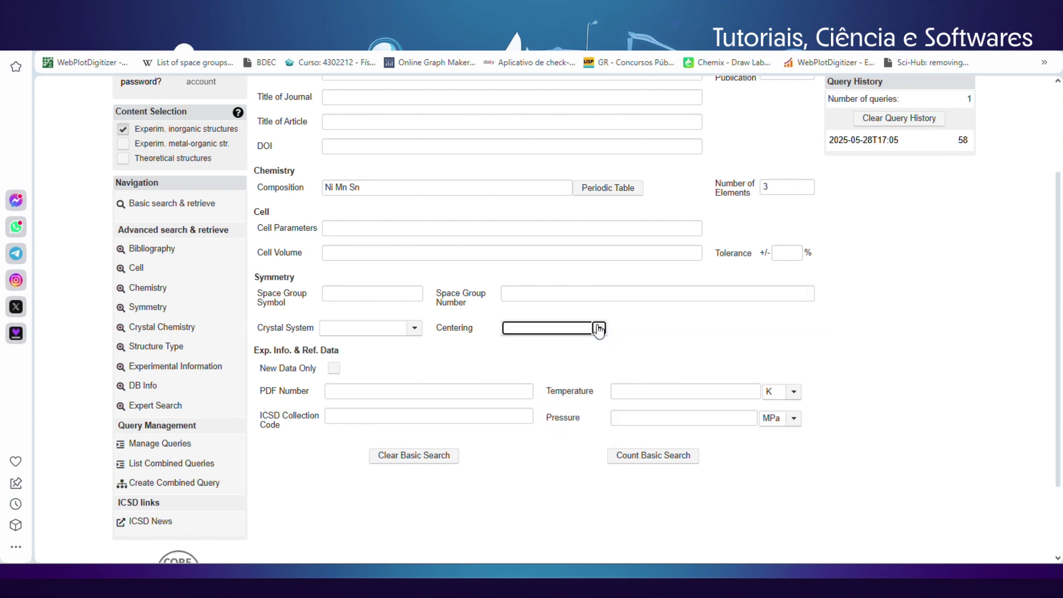
click(388, 293)
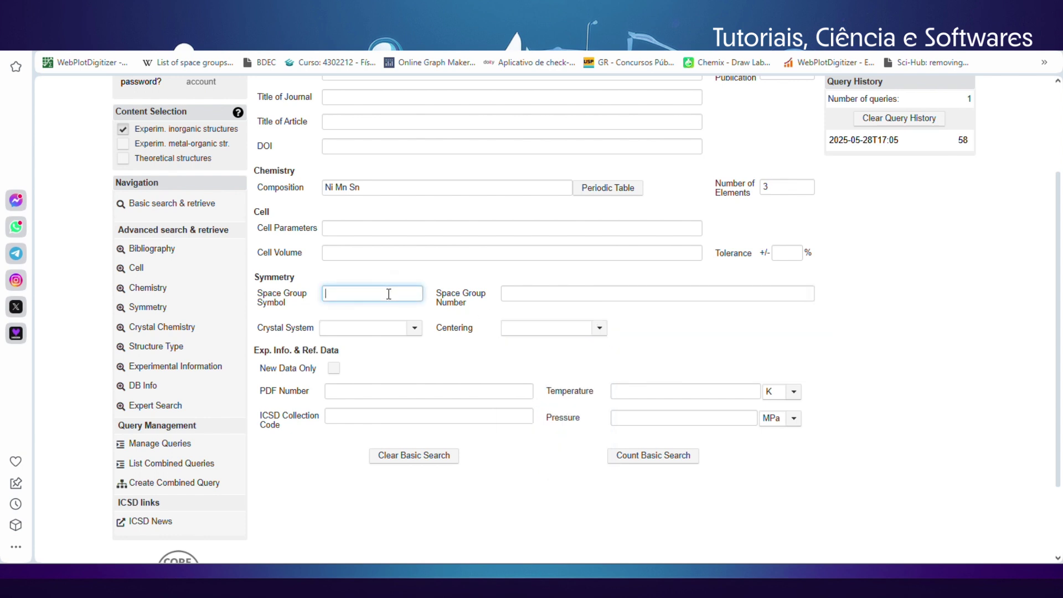
click(574, 292)
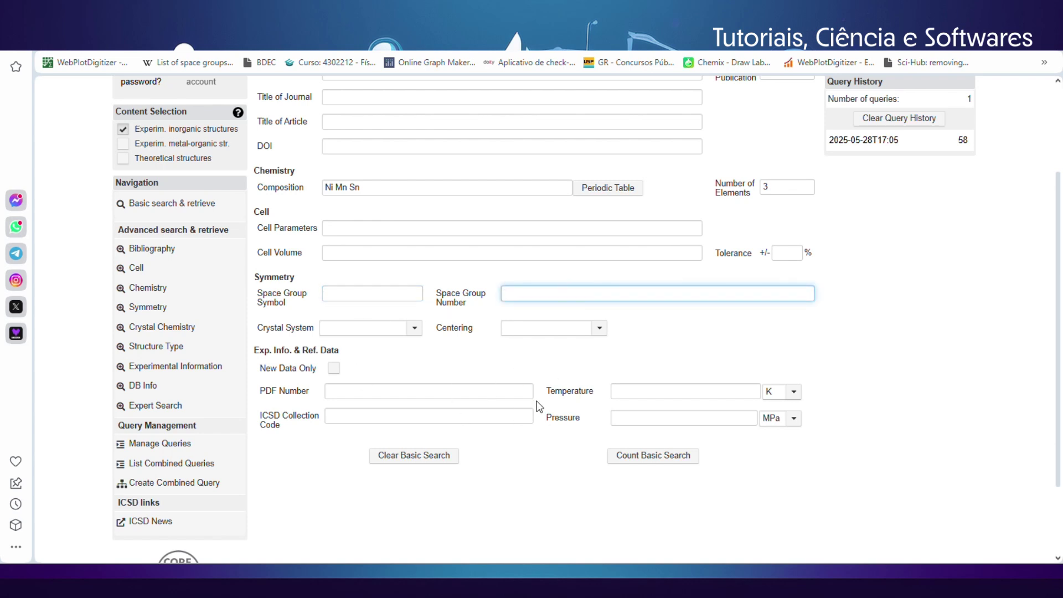
click(672, 391)
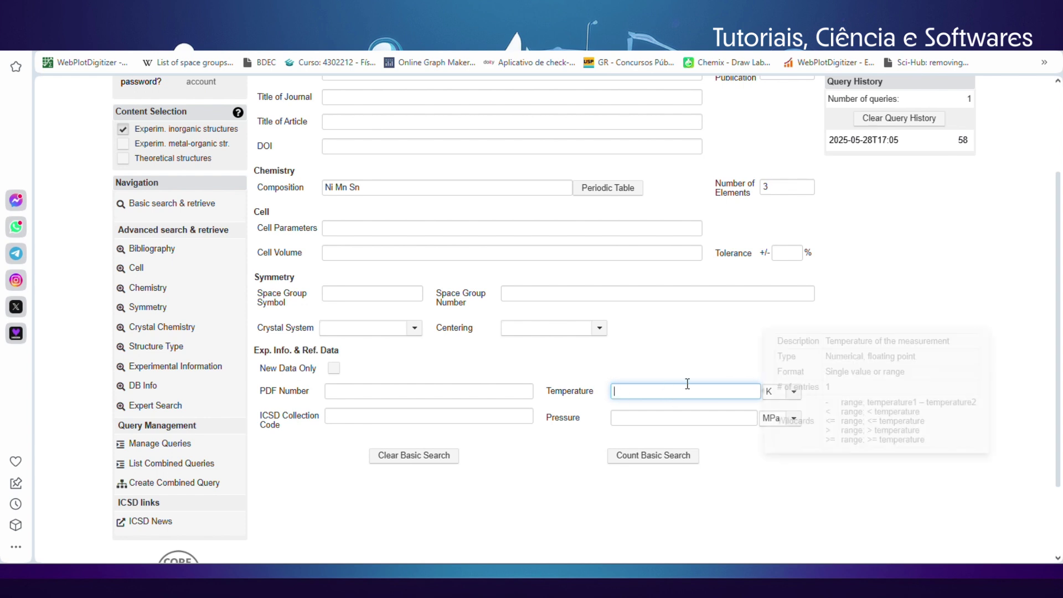
click(654, 419)
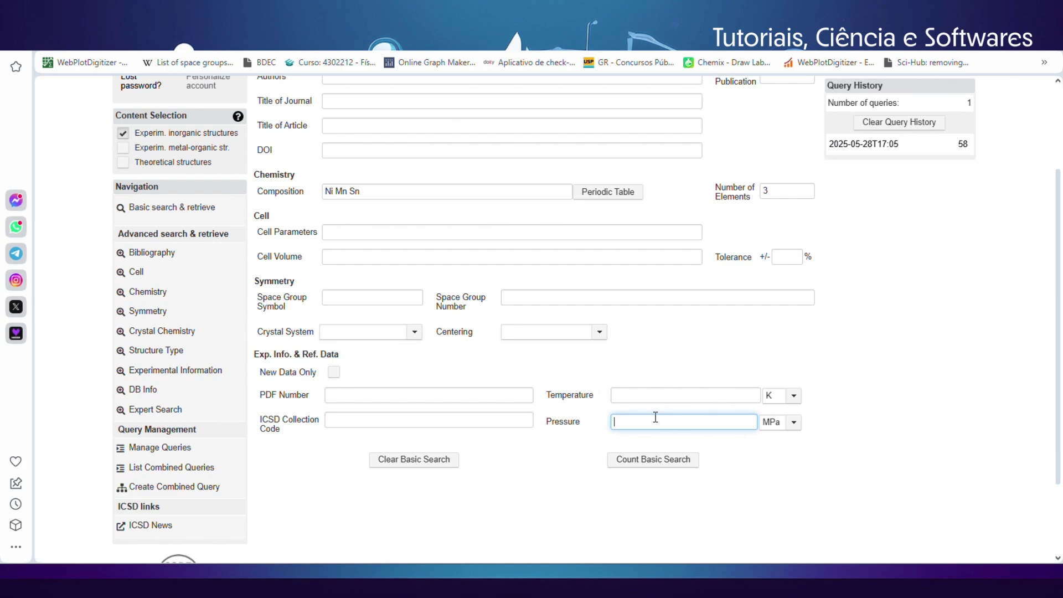
scroll(654, 419, up, 1)
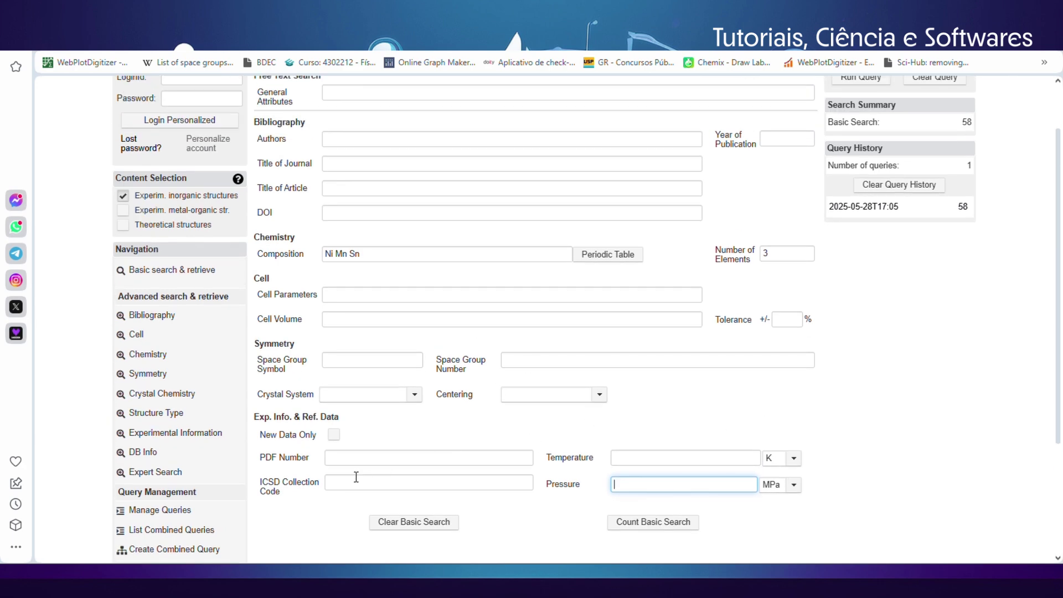
drag(283, 501, 273, 488)
click(262, 482)
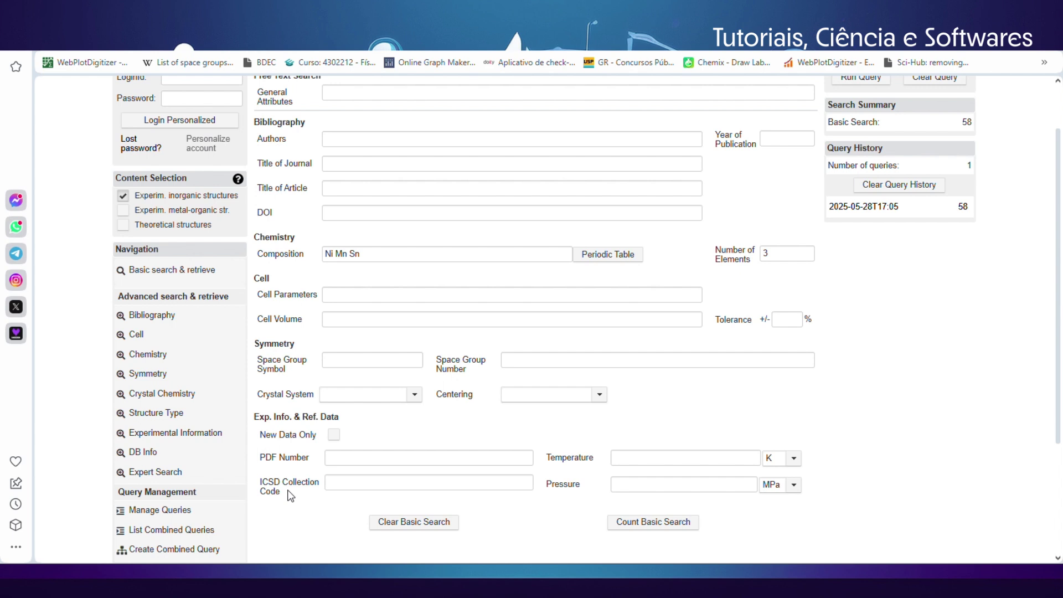
click(346, 479)
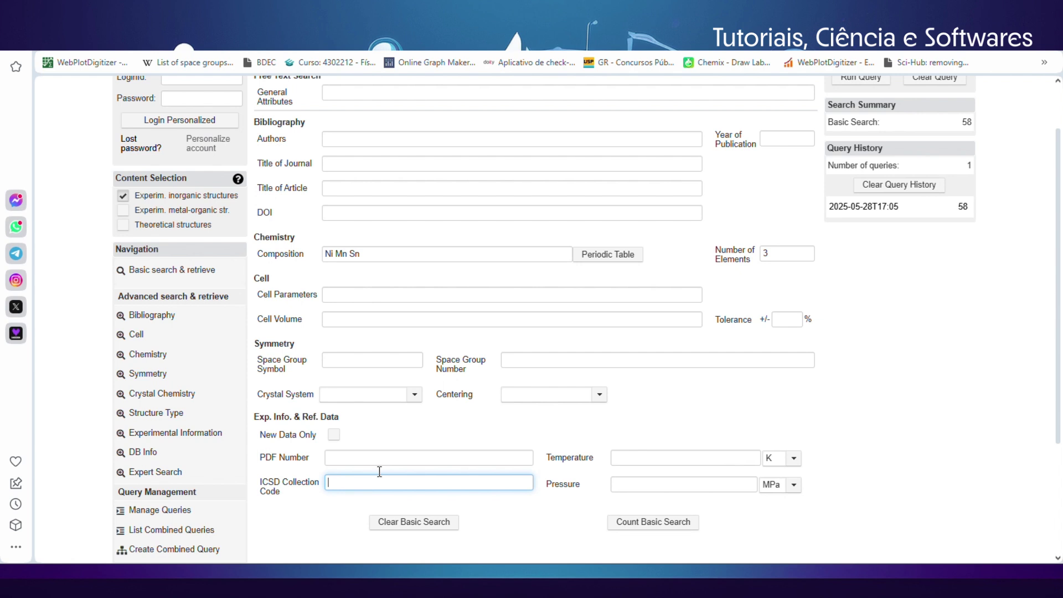
Run the three-element Ni Mn Sn query and sort the results by publication year, newest first
scroll(501, 443, up, 2)
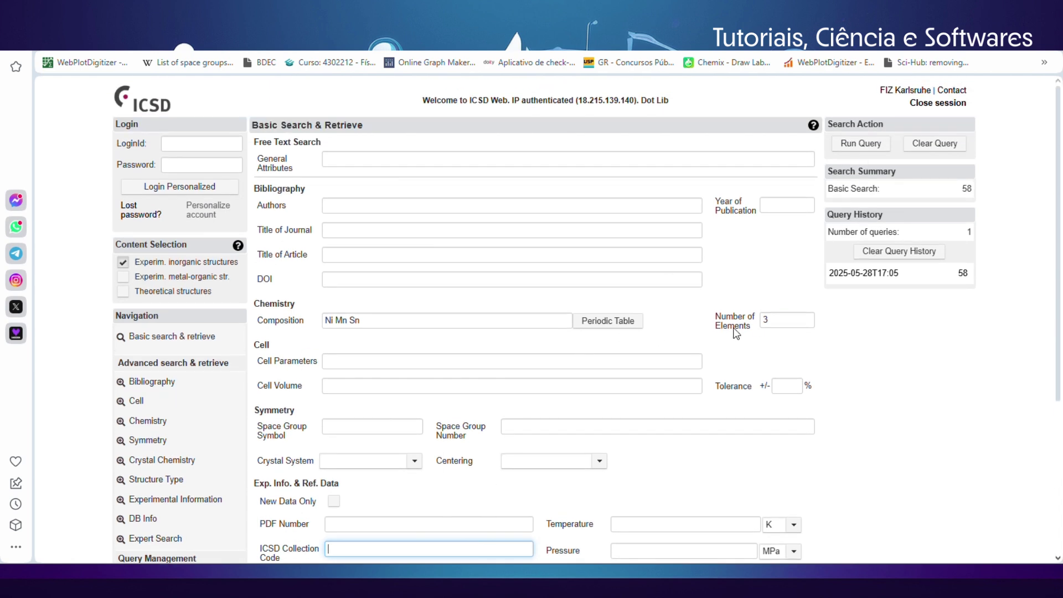
click(848, 145)
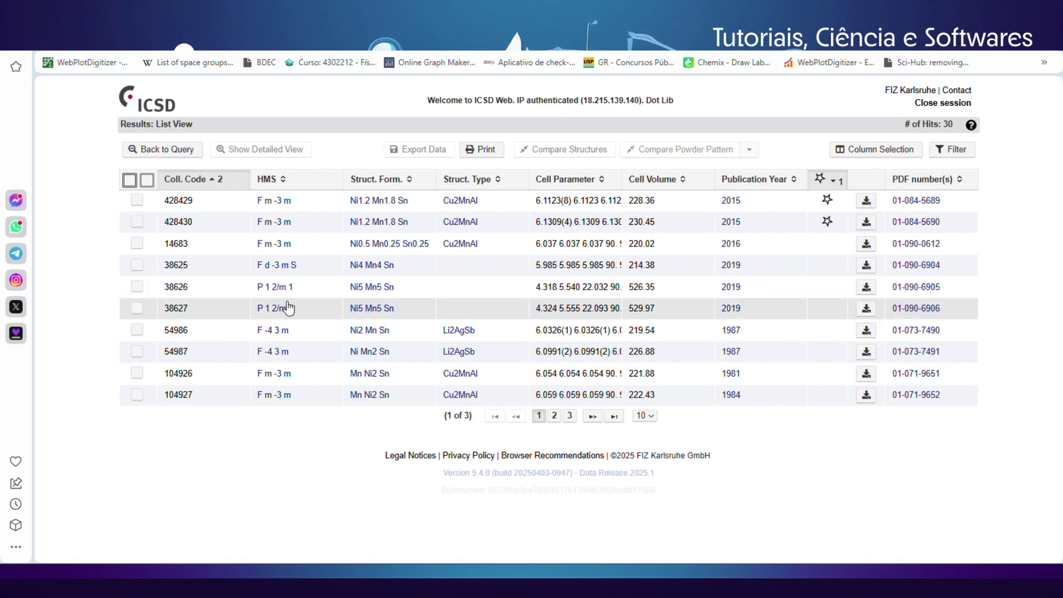
mouse_move(269, 330)
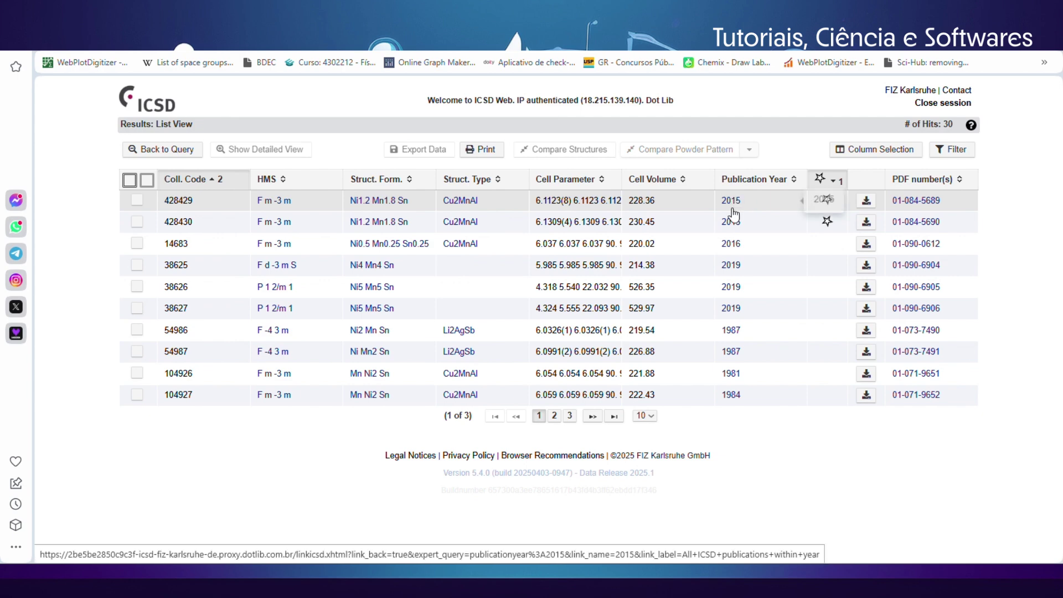
click(794, 181)
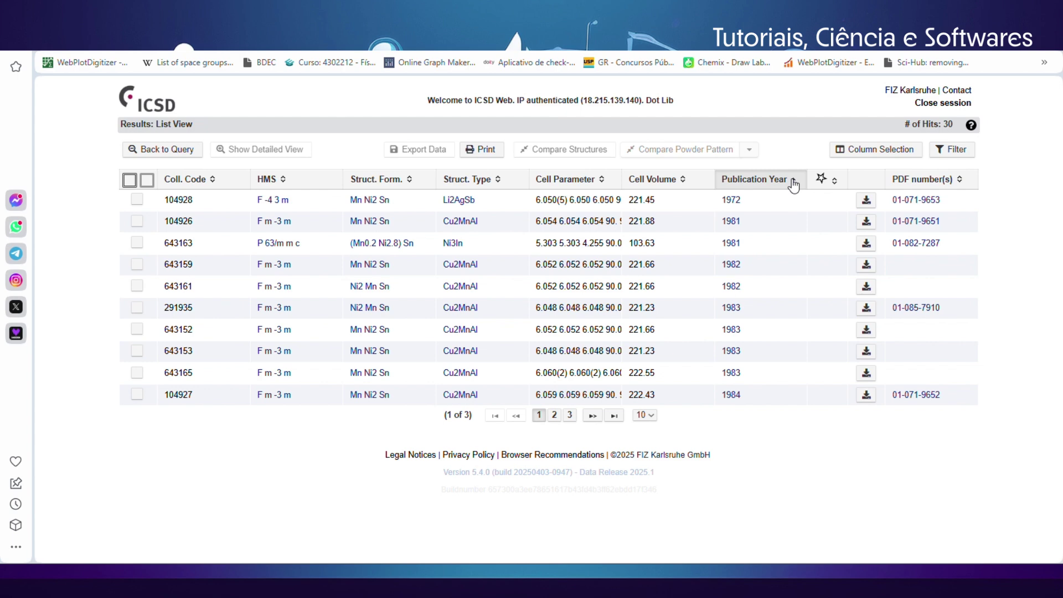
click(794, 182)
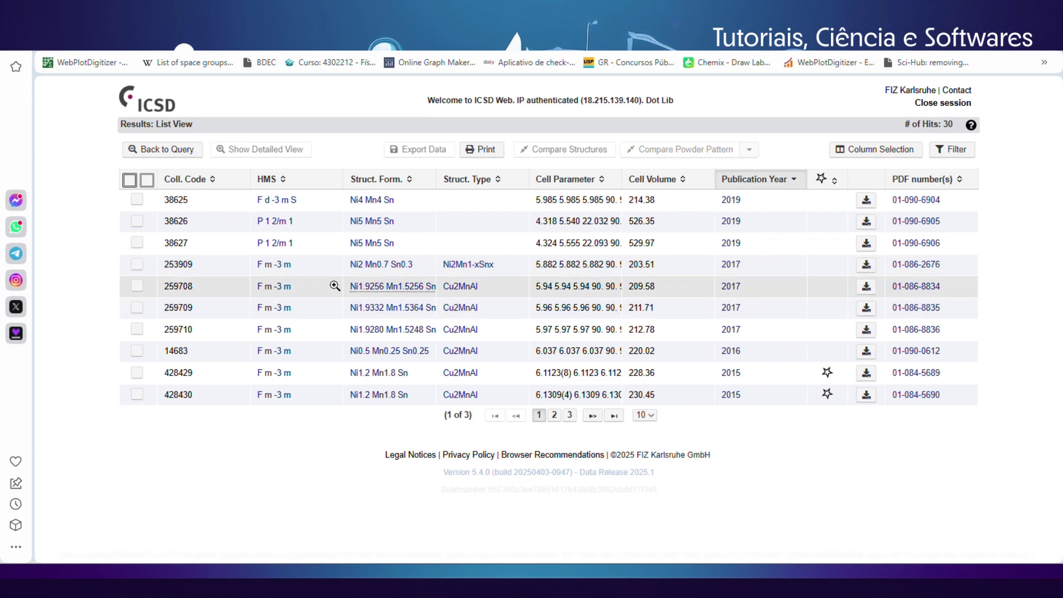
Open entry 259708, list the structures sharing its publication title, and reopen the 259708 details from that list
click(182, 287)
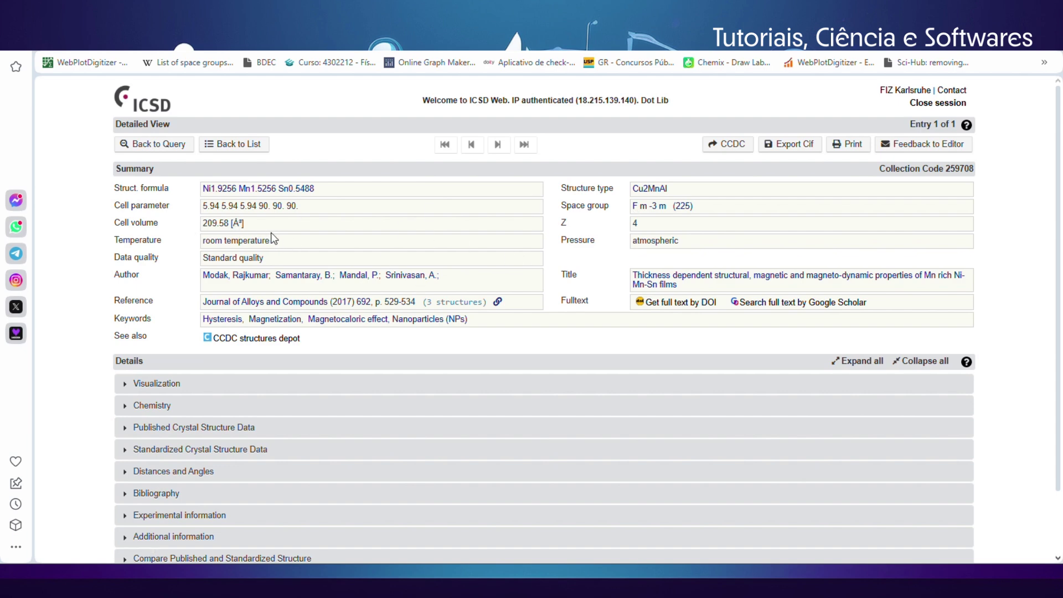
click(705, 278)
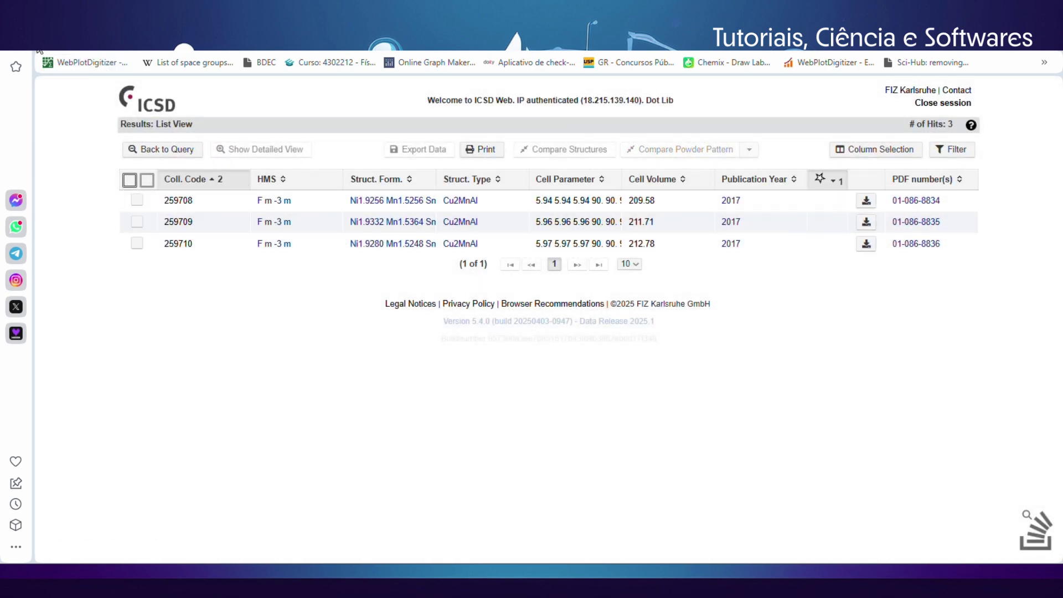
click(354, 201)
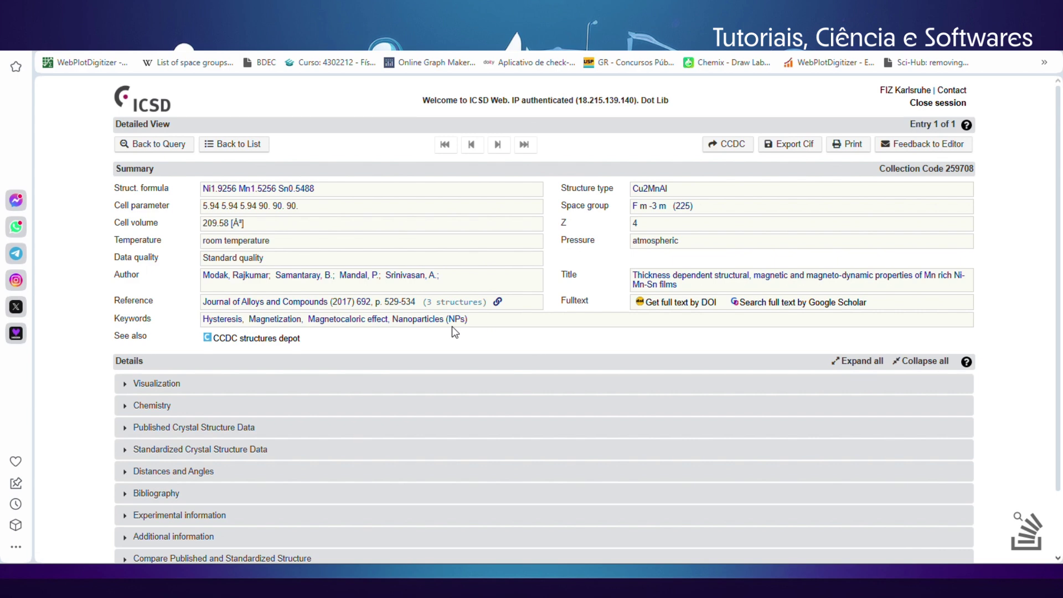
Expand the visualization details of entry 259708 and open the interactive view of the published crystal structure
scroll(421, 318, down, 2)
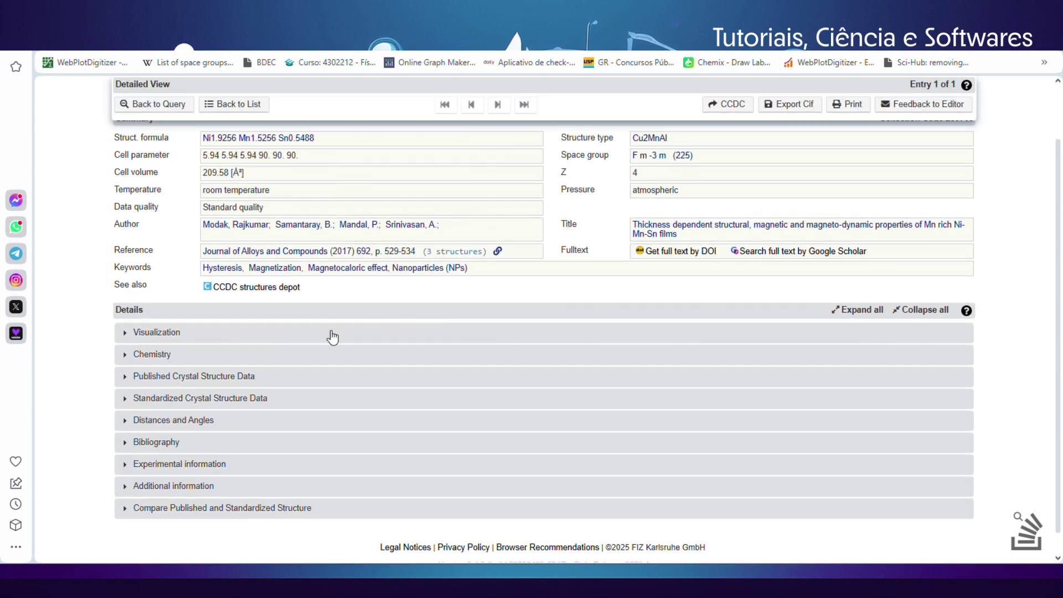
click(398, 330)
scroll(495, 322, down, 2)
scroll(495, 323, down, 2)
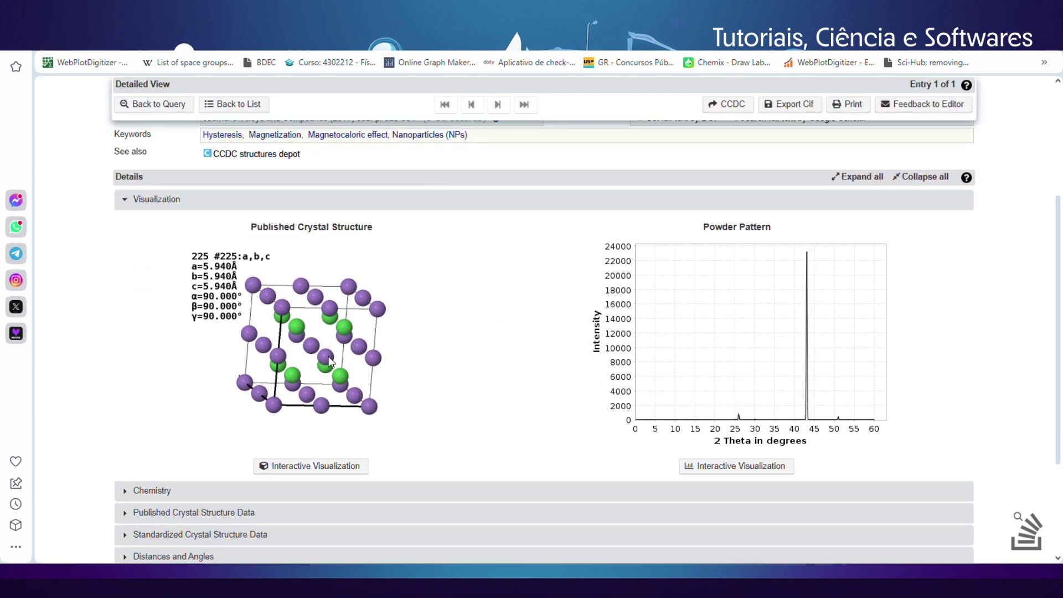
click(330, 467)
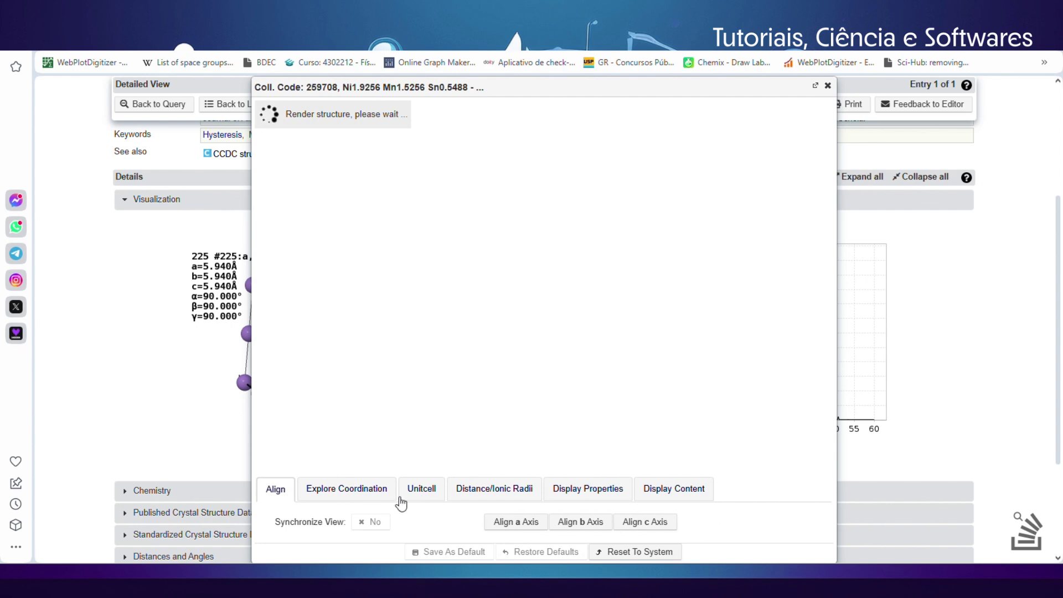
Explore the coordination polyhedra with Mn2 as the central atom and try adjusting the coordination distance
scroll(402, 504, down, 1)
click(421, 488)
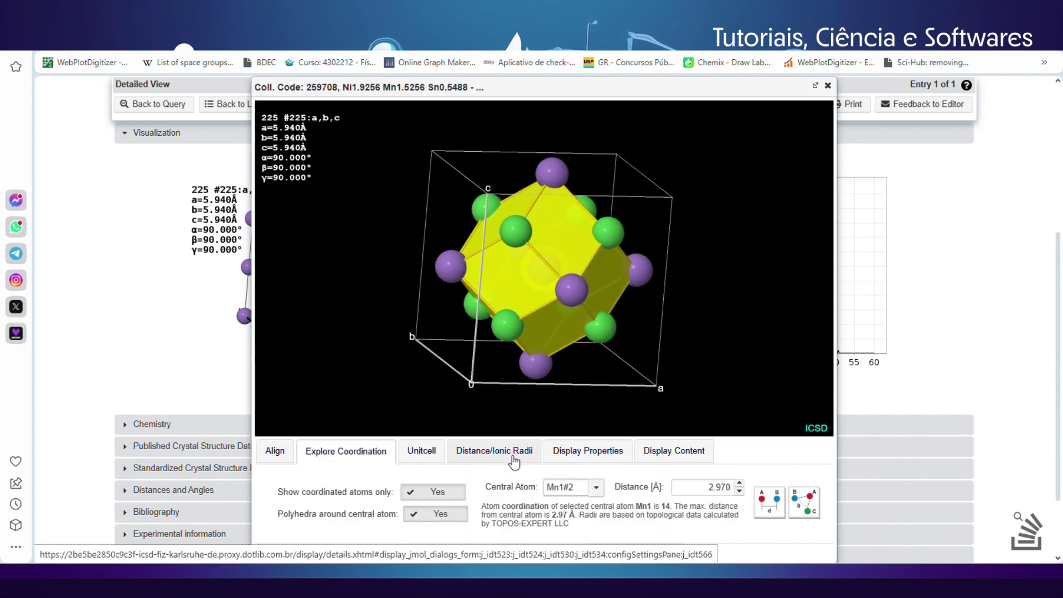
click(595, 489)
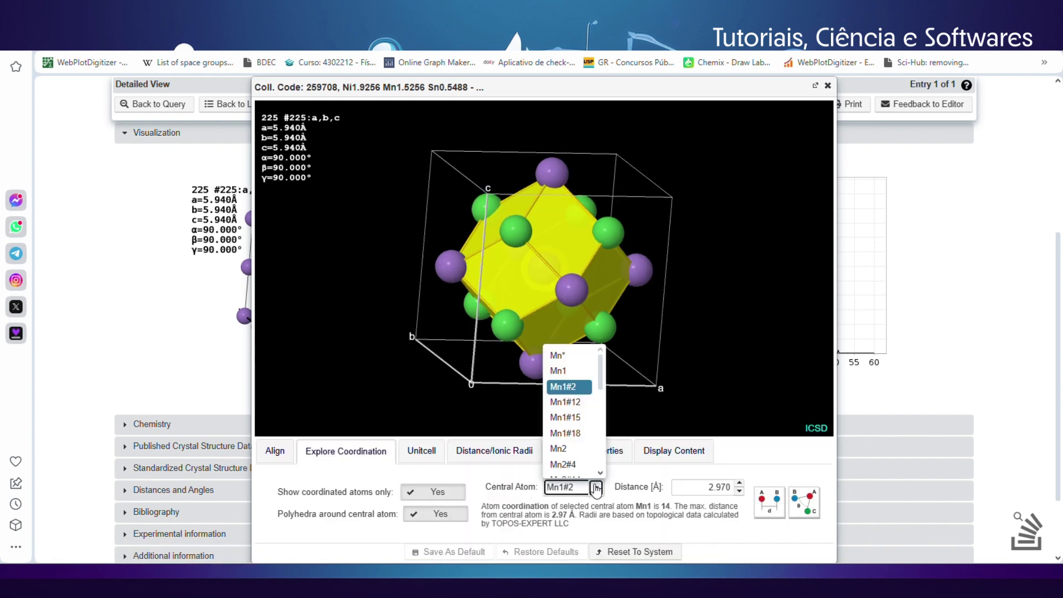
click(574, 451)
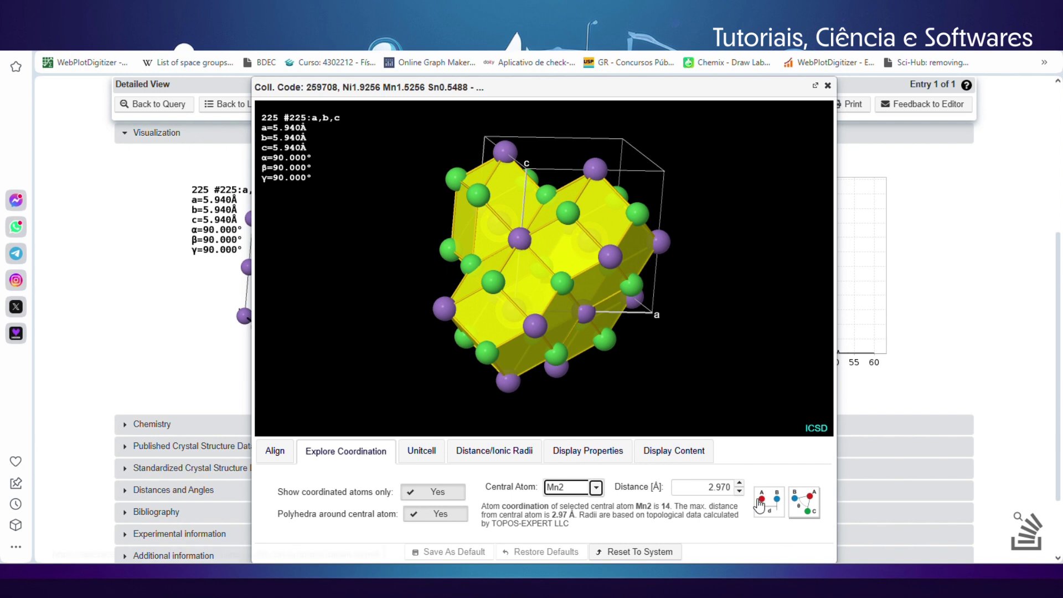
double_click(739, 492)
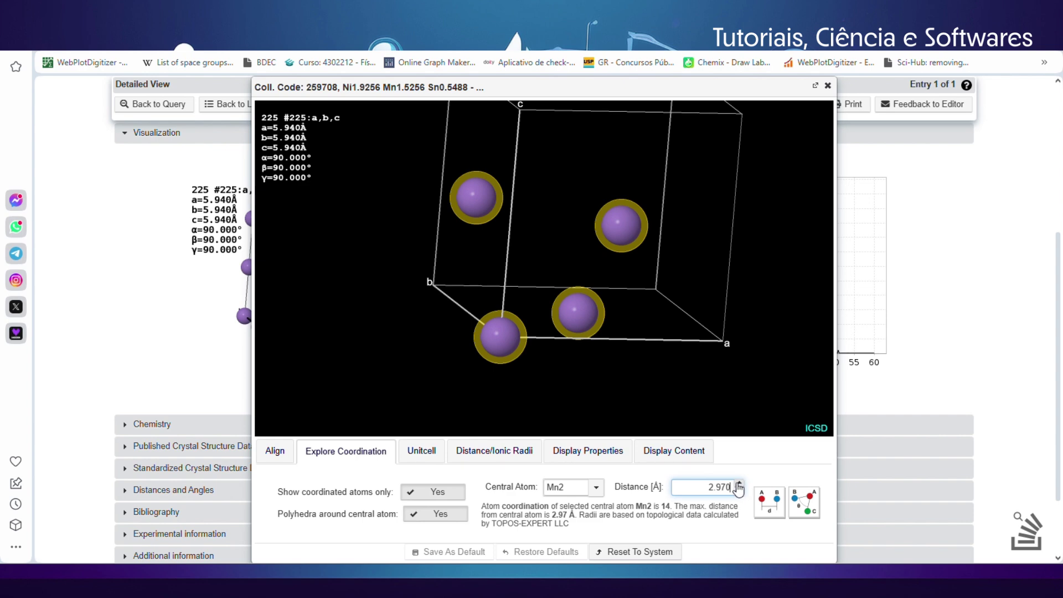
Check the ionic radii settings, then turn on spin, atom labels and perspective drawing for the structure
click(500, 451)
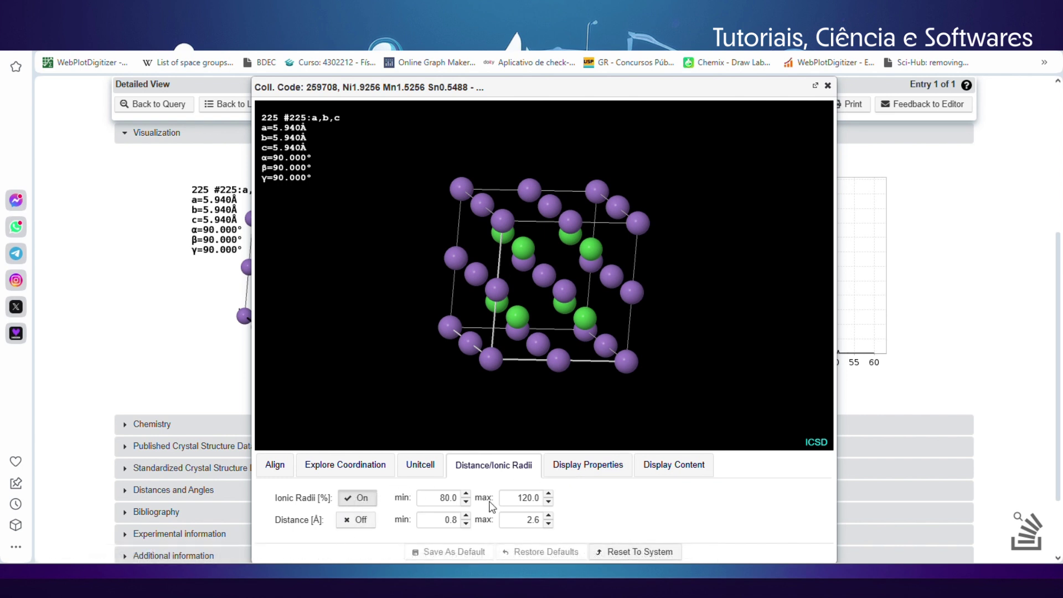
click(587, 467)
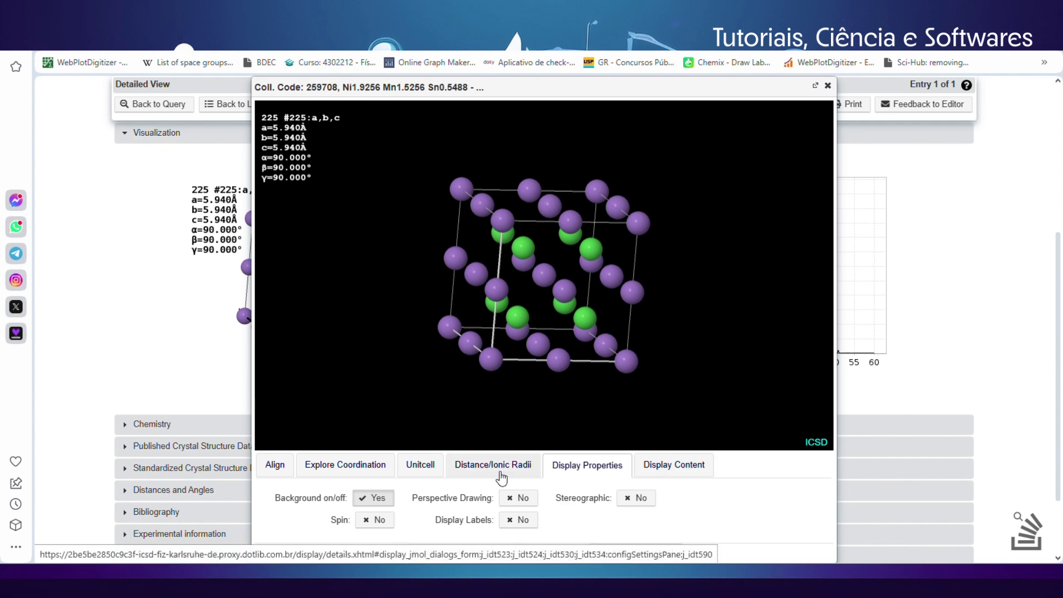
click(377, 522)
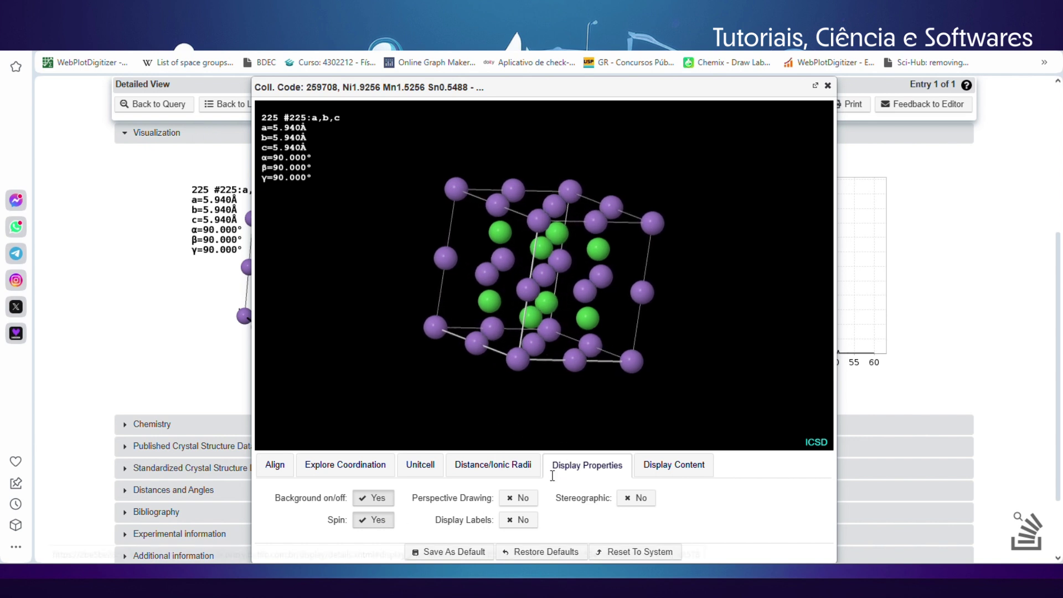
click(523, 520)
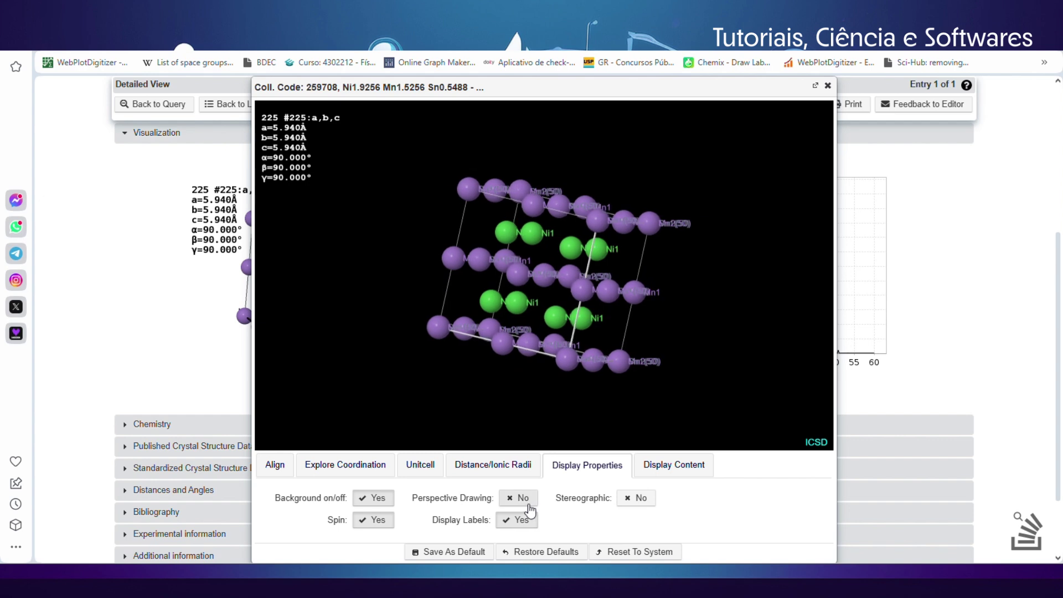
click(528, 501)
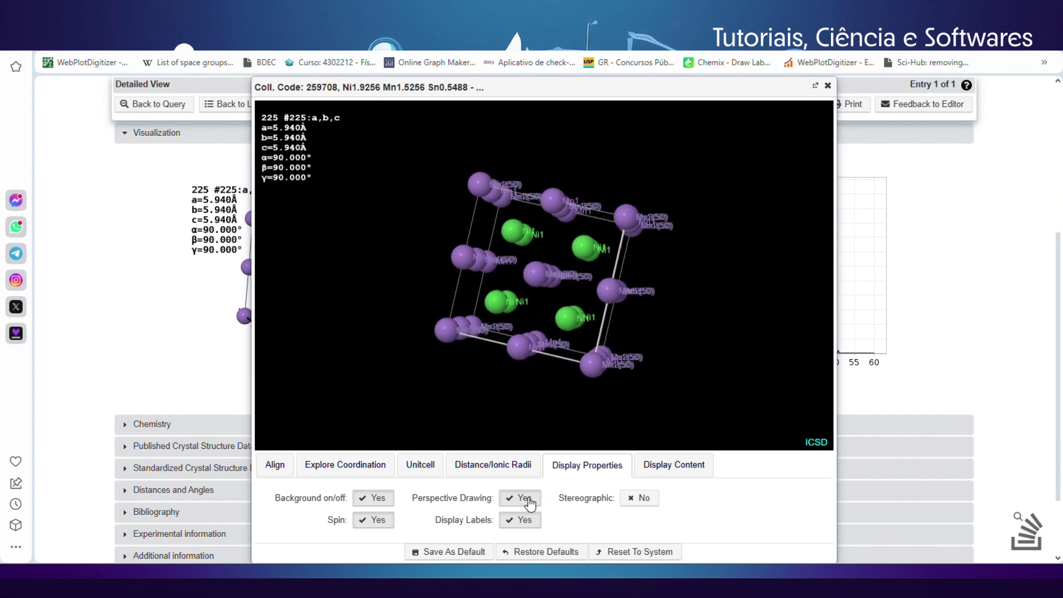
Look over the display content options, restore the default display settings and close the structure viewer
click(680, 468)
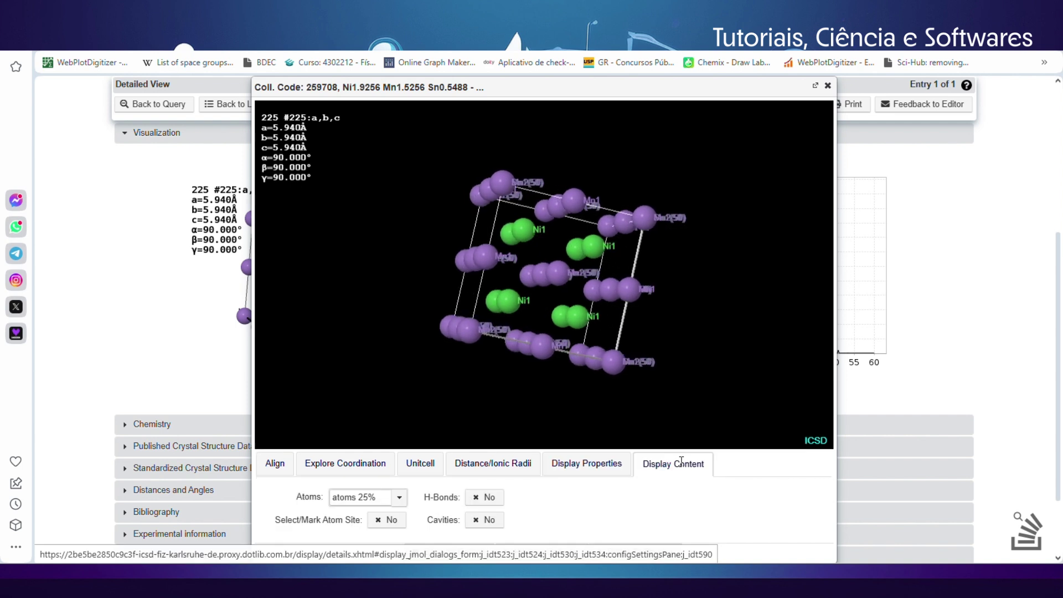
scroll(587, 501, down, 1)
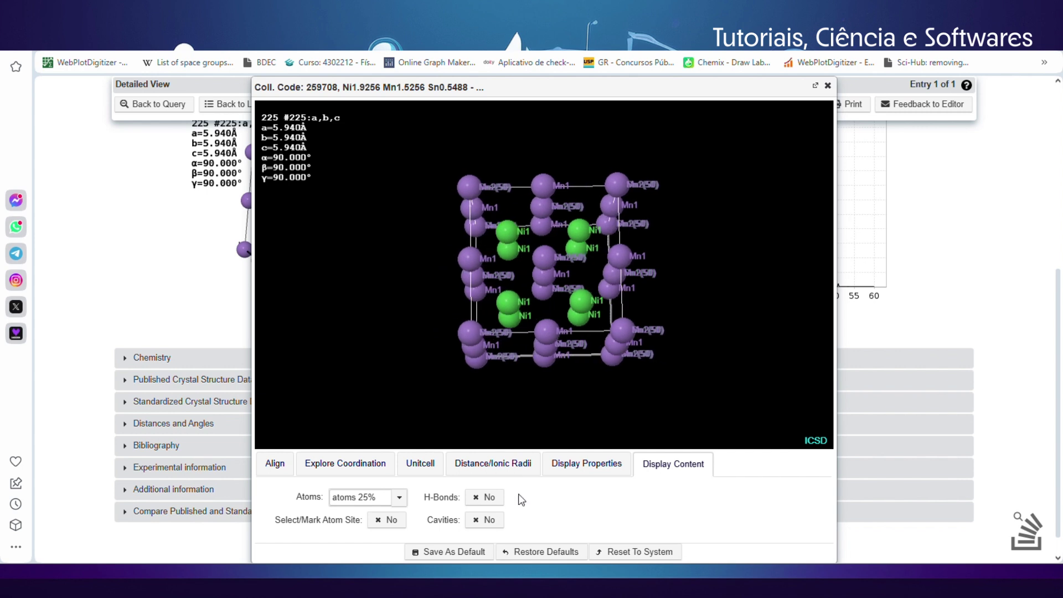
click(545, 551)
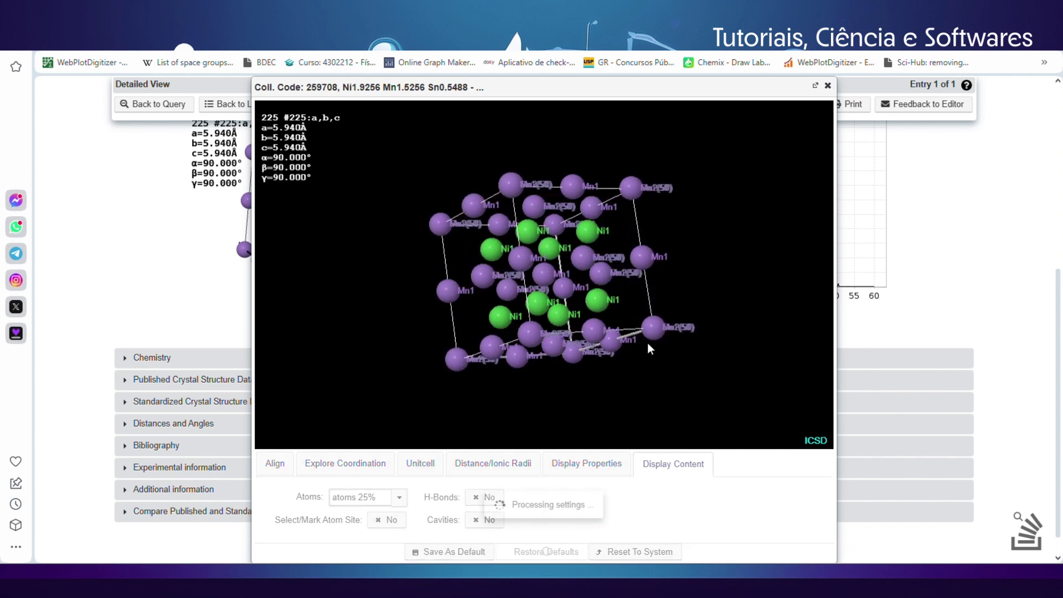
click(829, 87)
scroll(795, 256, up, 3)
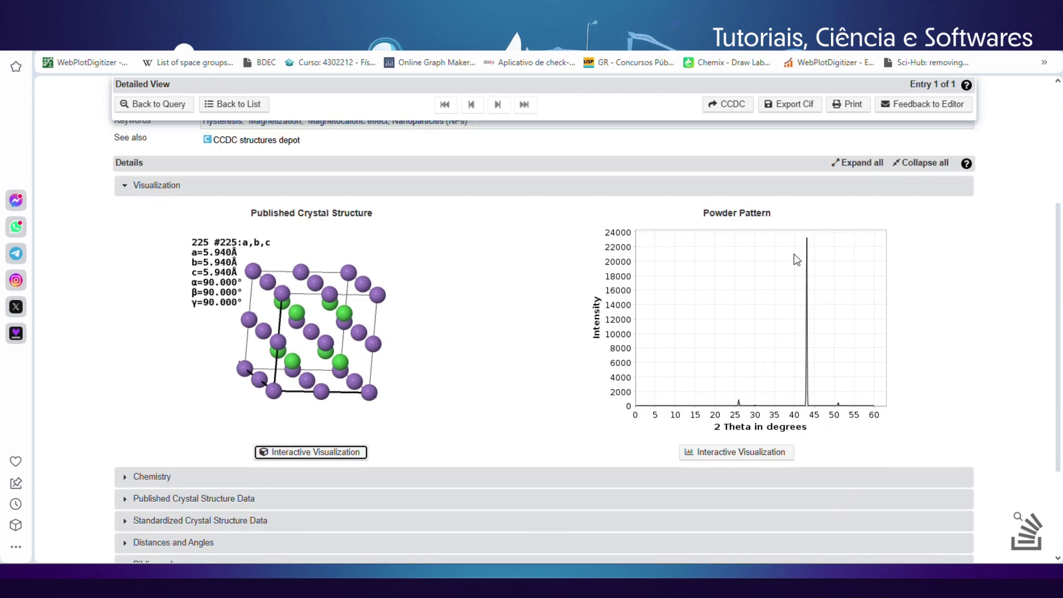
Open the interactive powder pattern and inspect the indices of the small peak near 26° 2 Theta
click(756, 470)
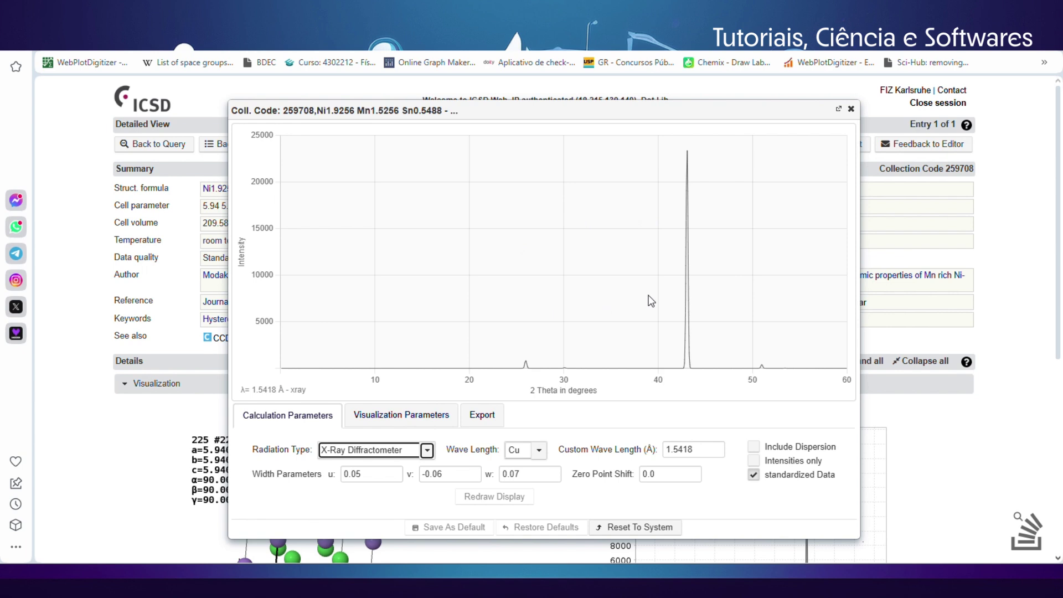
mouse_move(528, 366)
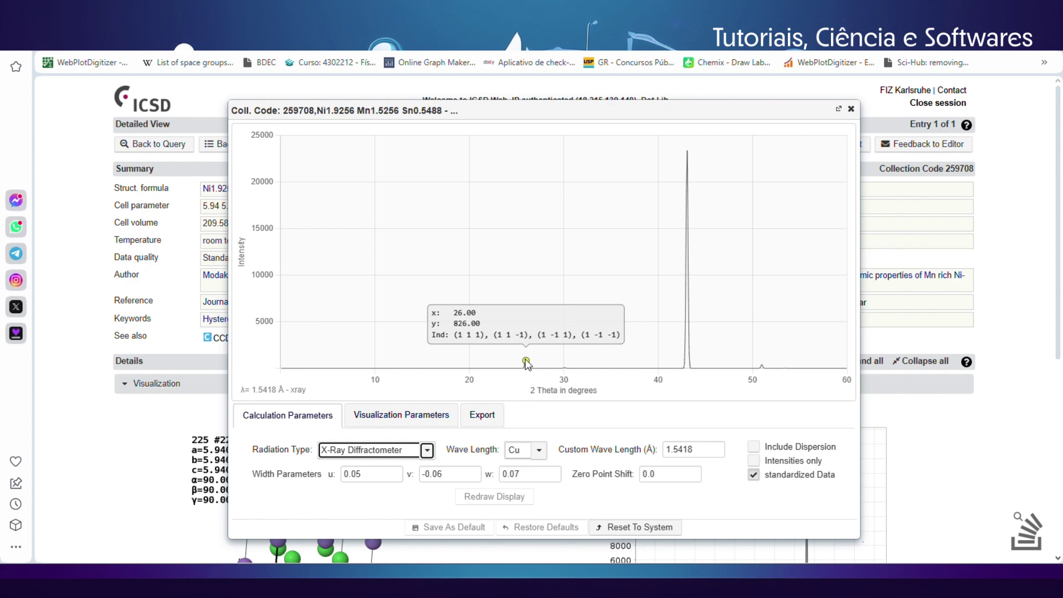
Try the Fe wavelength, change the selection to Mo and redraw the powder pattern
click(537, 450)
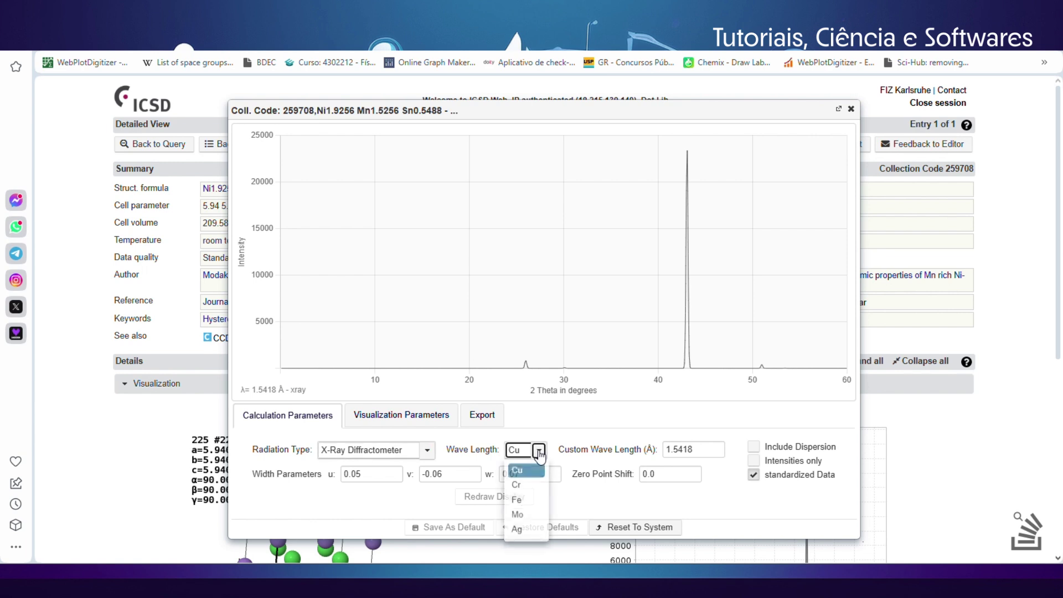
click(528, 501)
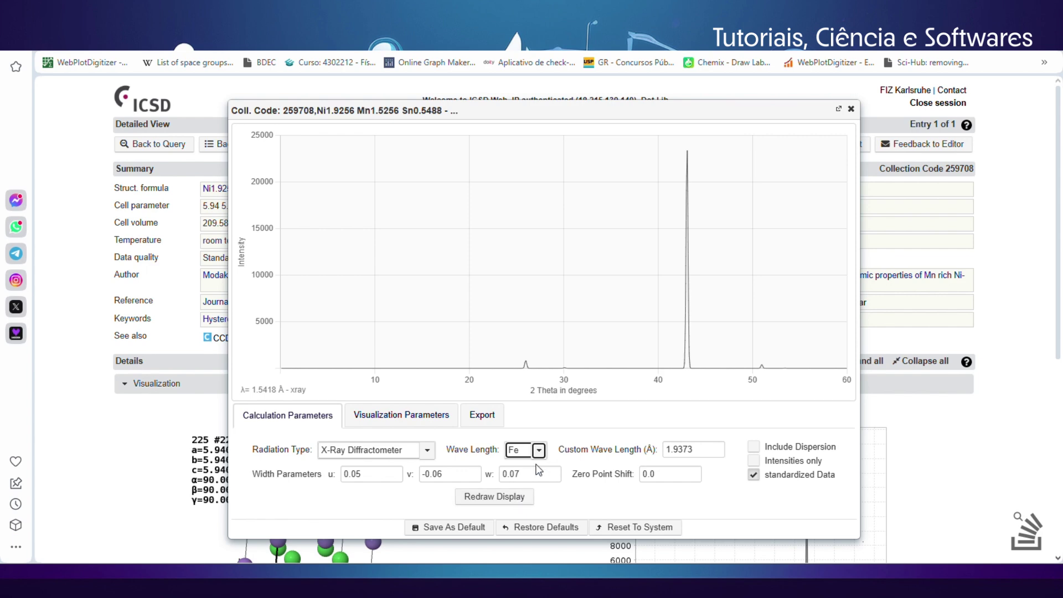
click(540, 453)
click(523, 516)
click(499, 501)
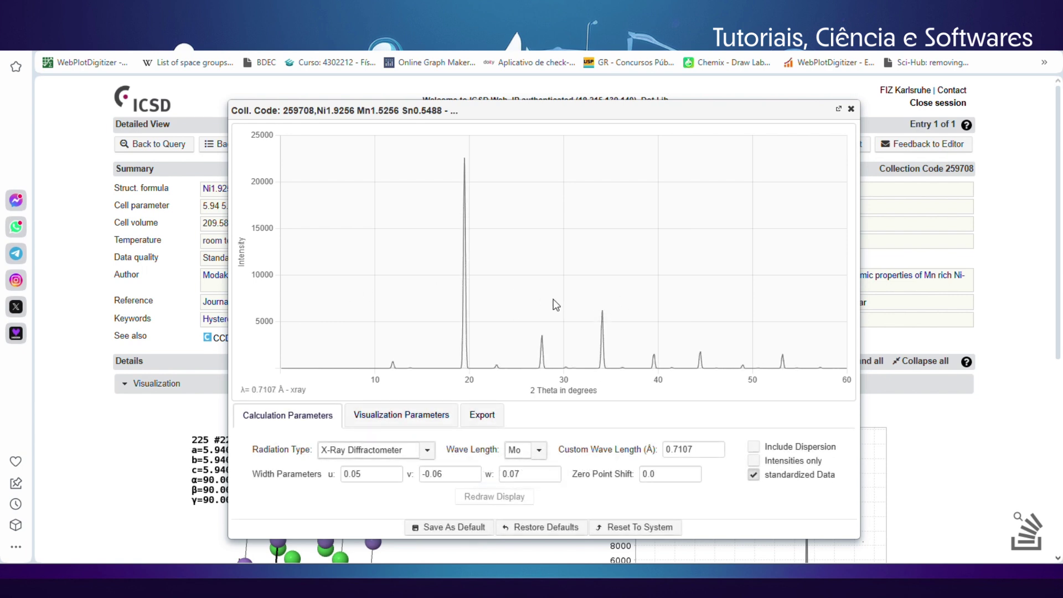
Switch the X-ray wavelength to Fe and redraw the powder pattern
click(539, 451)
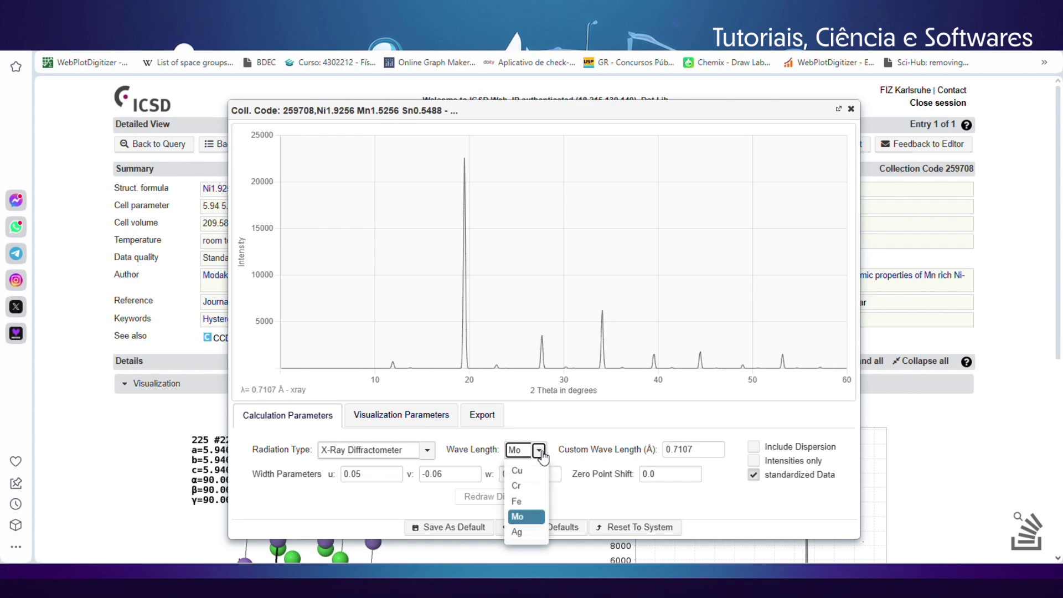
click(517, 501)
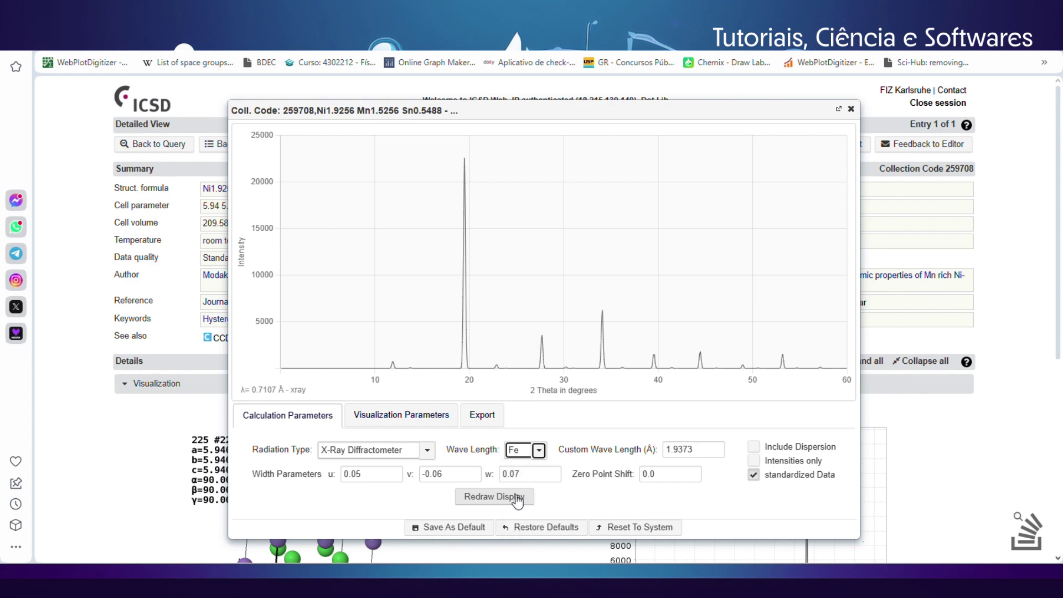
click(517, 497)
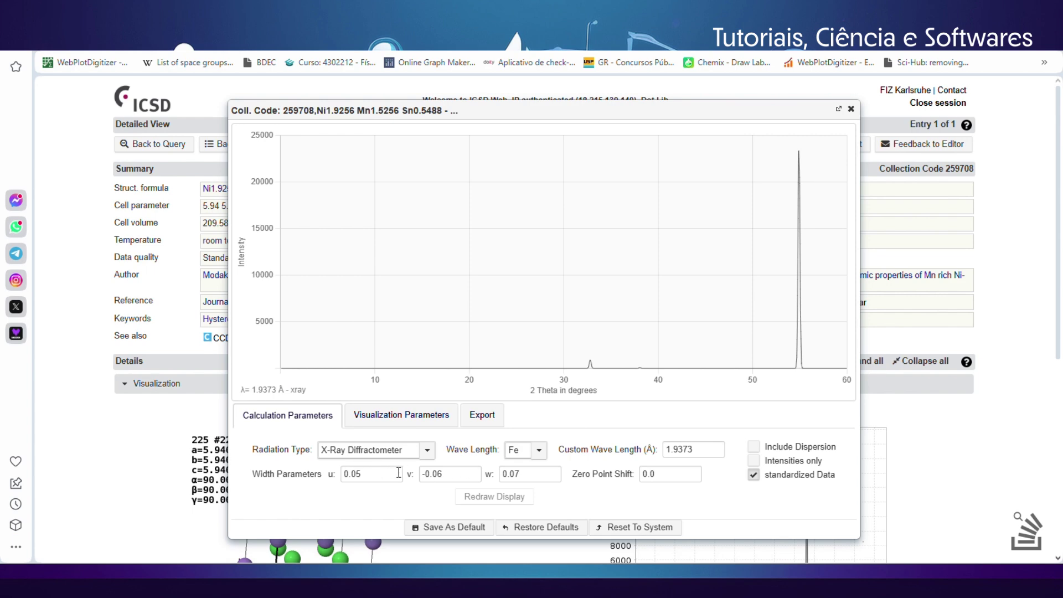
Set the width parameters to u 0.5, v -0.6 and w 0.7 and redraw the powder pattern
click(357, 473)
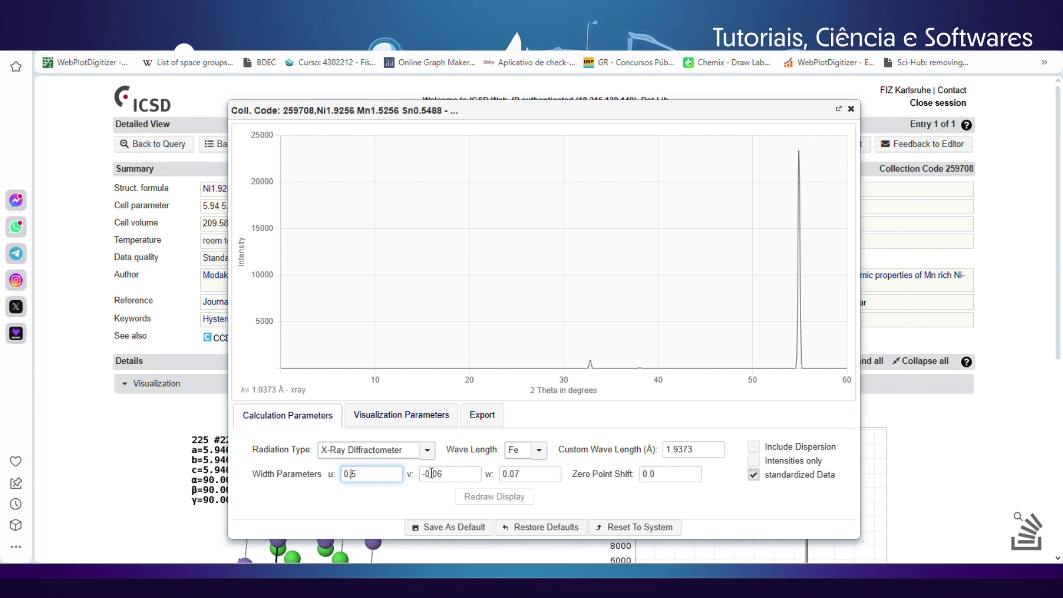
click(440, 475)
key(BackSpace)
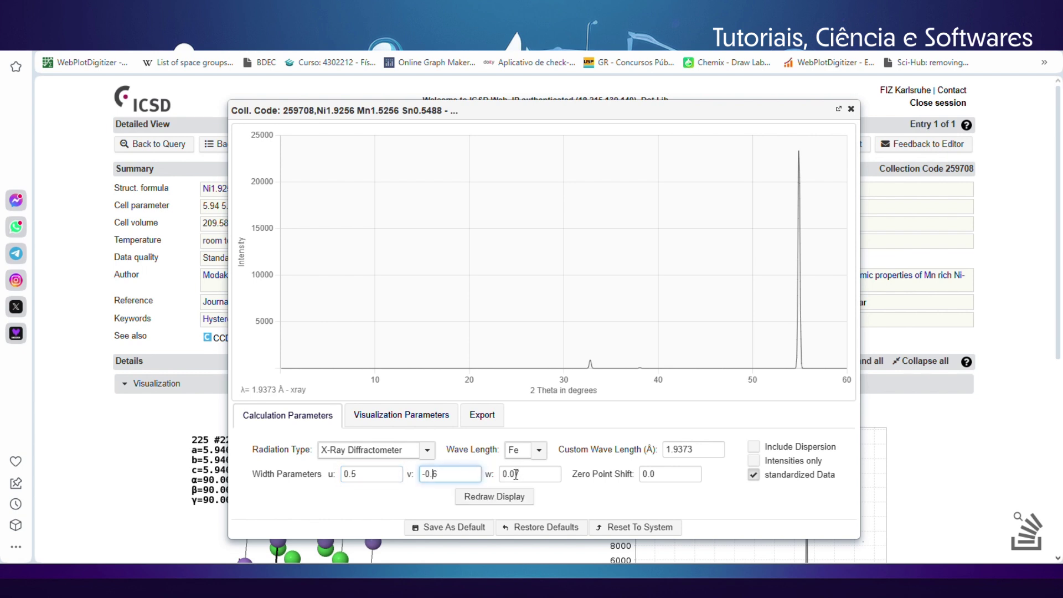
click(515, 474)
key(BackSpace)
click(514, 496)
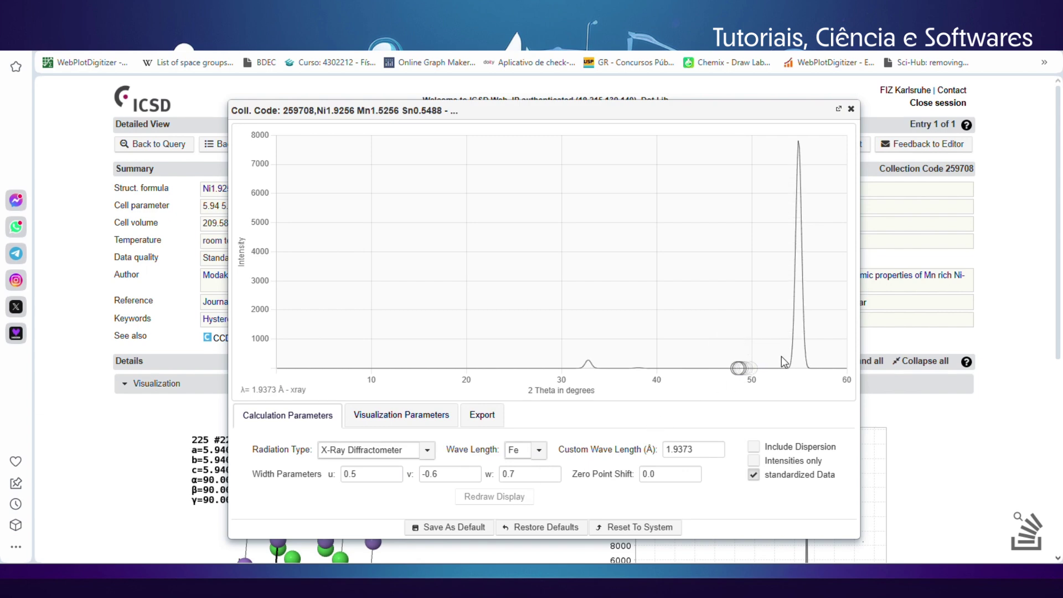
Set the wavelength to Cu and the width parameters to u 0.05, v -0.06 and w 0.07, then redraw the pattern
click(539, 450)
click(523, 470)
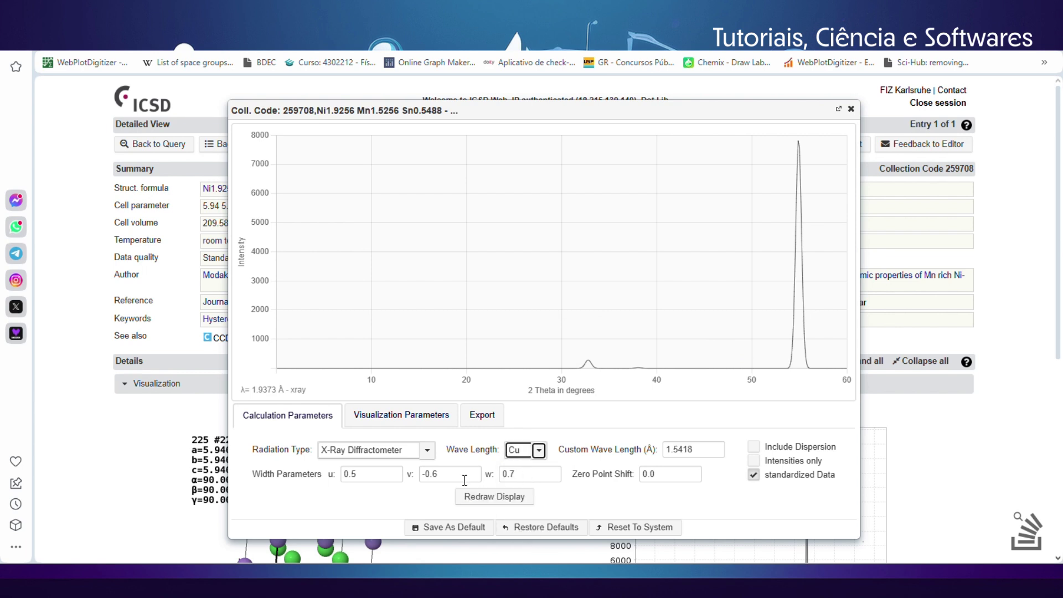
click(353, 475)
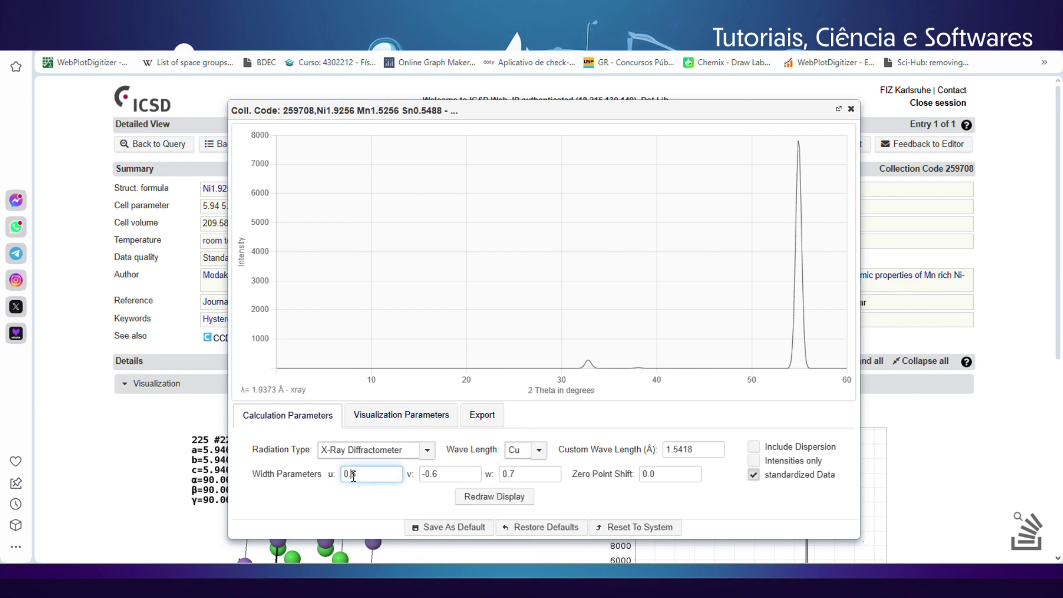
click(432, 474)
click(512, 477)
text(0)
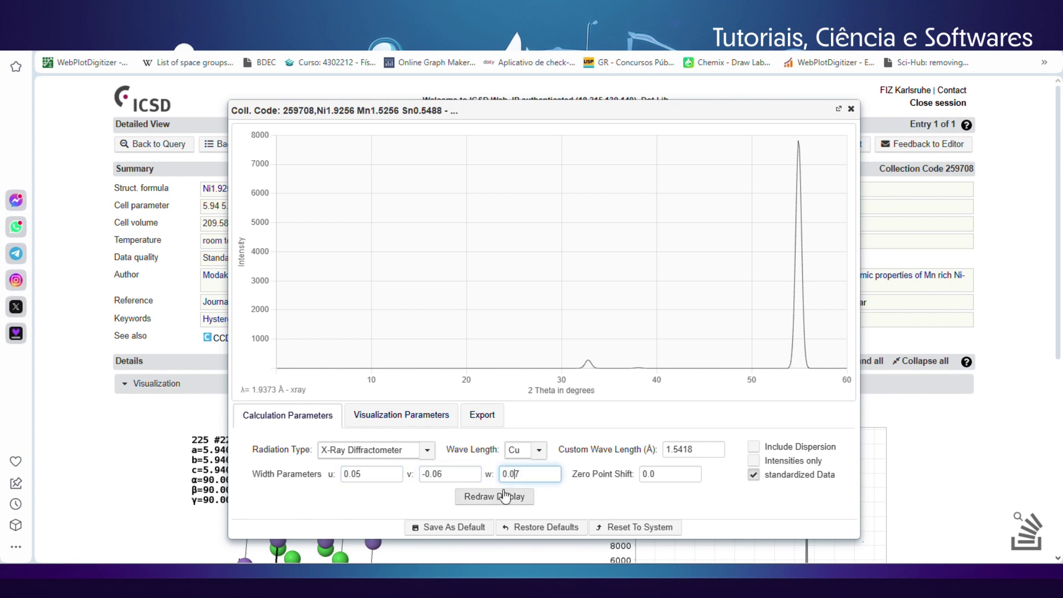
click(503, 497)
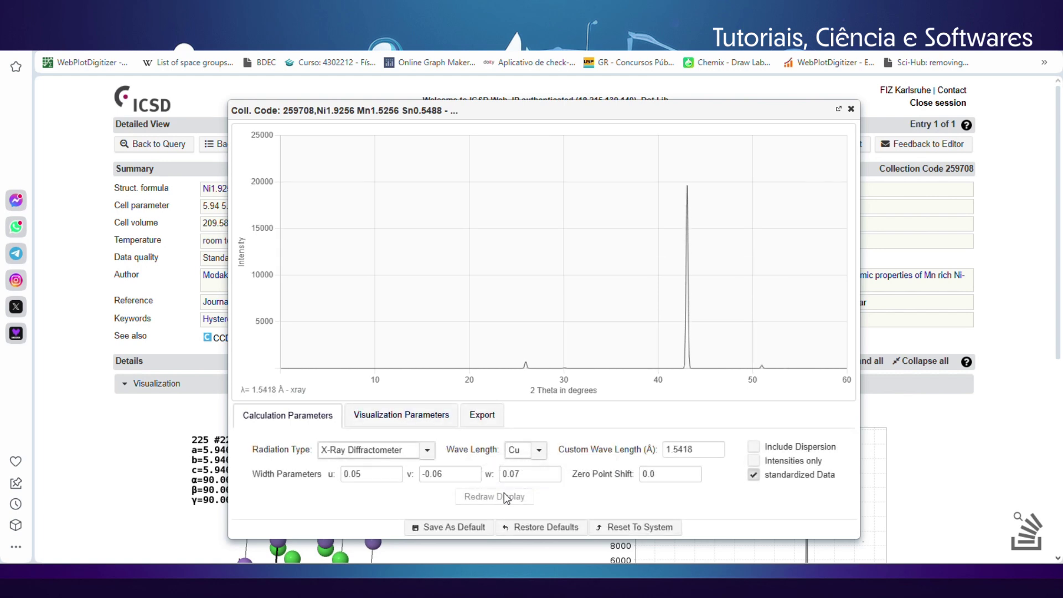
Try plot type d in the powder pattern's visualization parameters and set it back to 2Theta
click(393, 416)
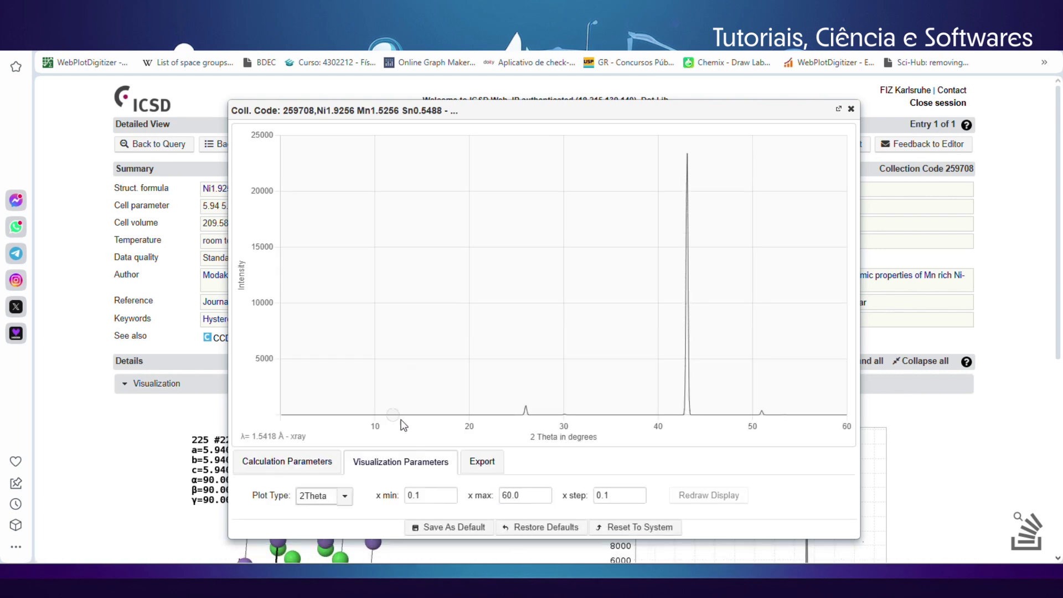
click(344, 496)
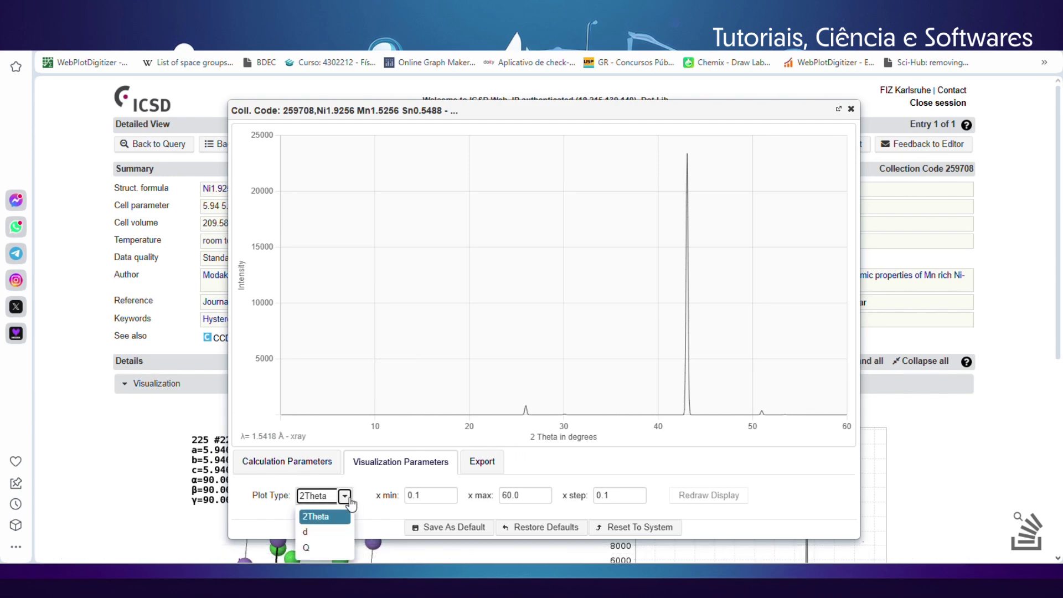
click(335, 535)
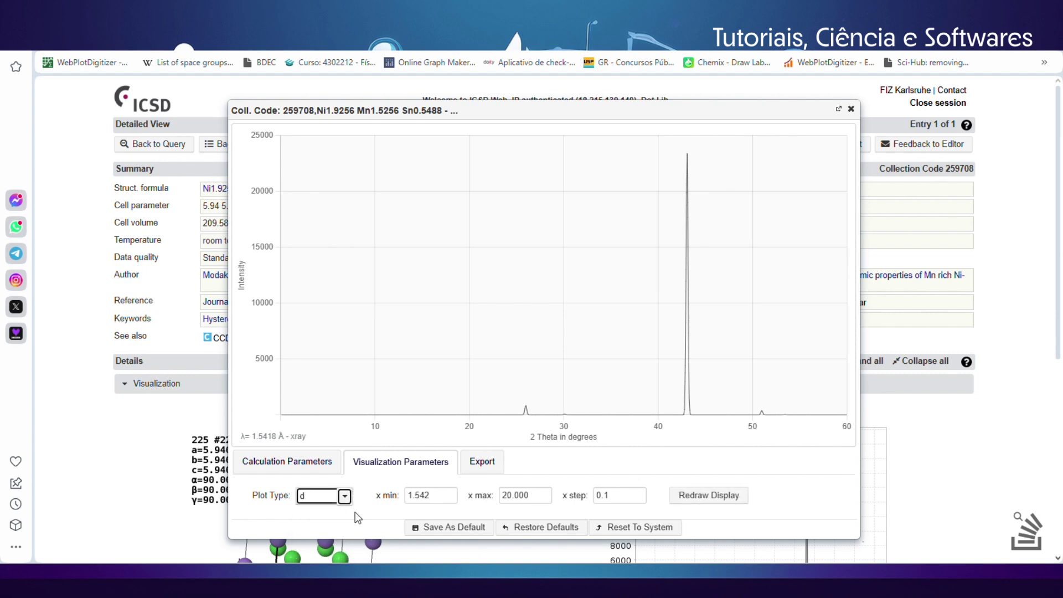
click(344, 496)
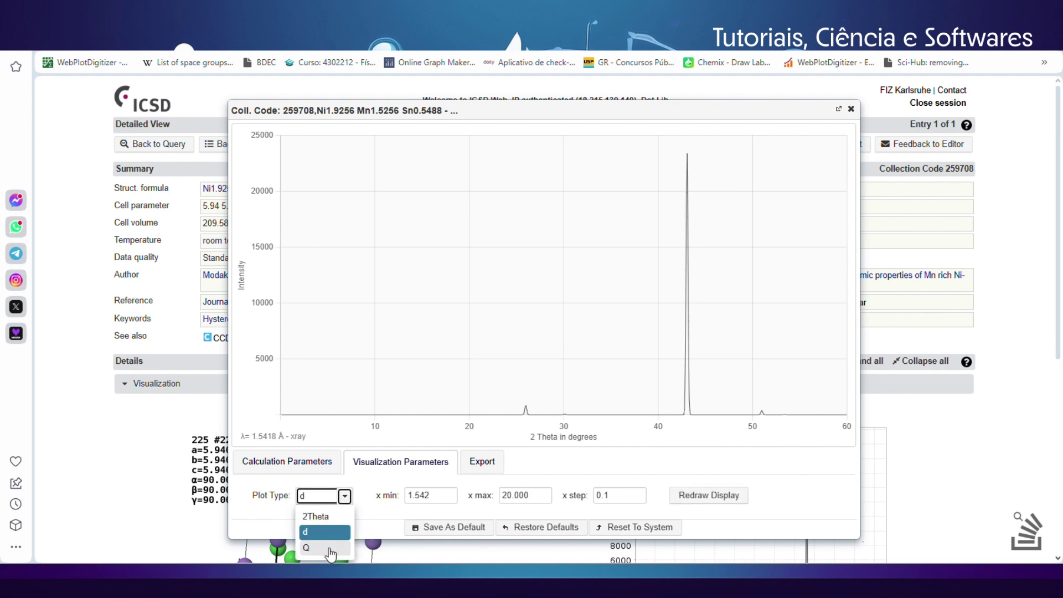
click(456, 495)
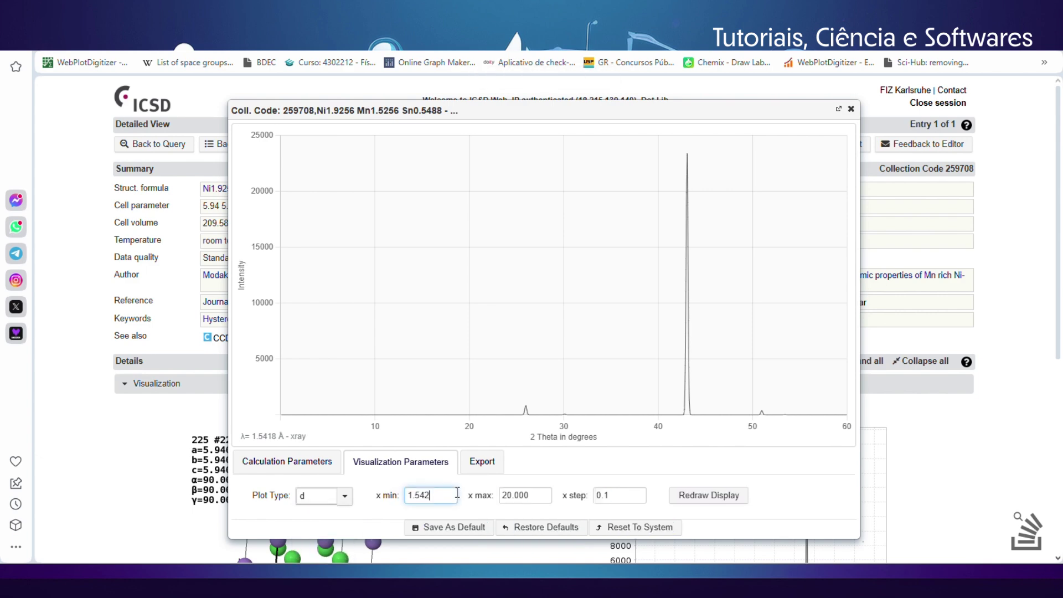
double_click(439, 495)
click(344, 496)
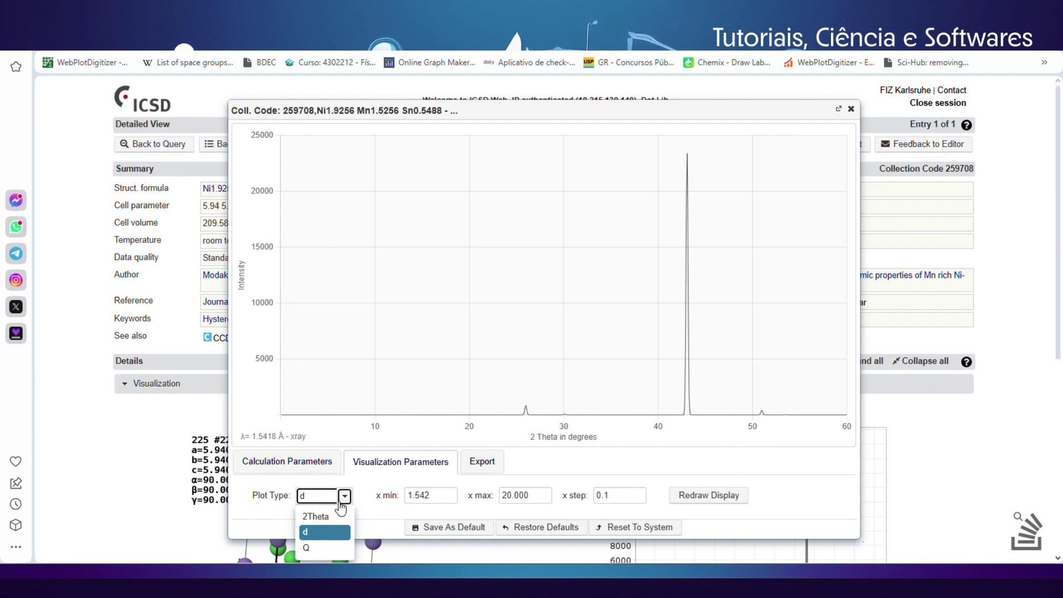
click(335, 517)
Set the powder pattern's maximum x value to 100 and redraw the display
double_click(452, 493)
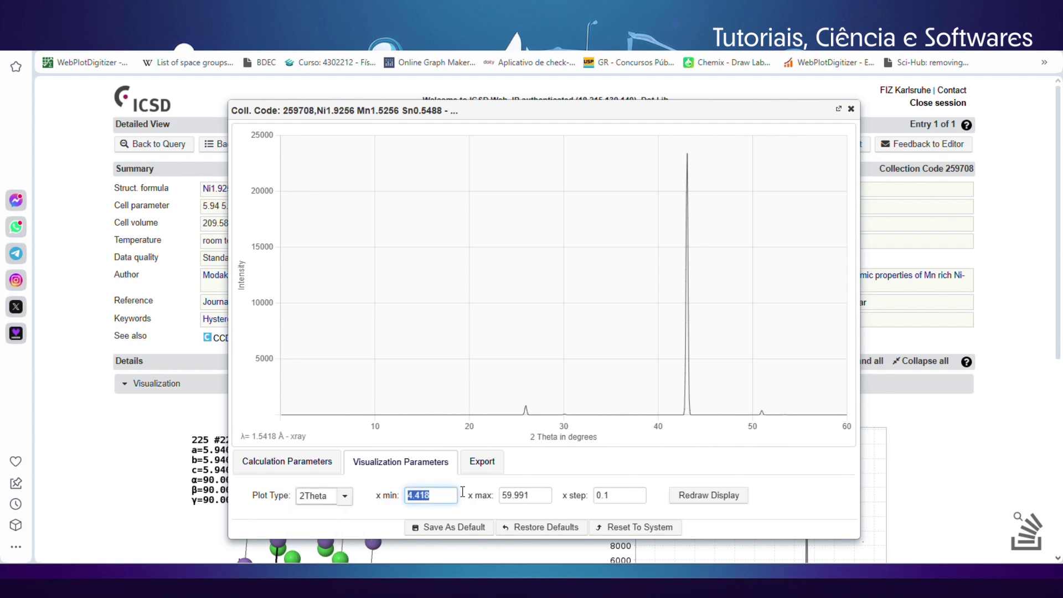
double_click(548, 497)
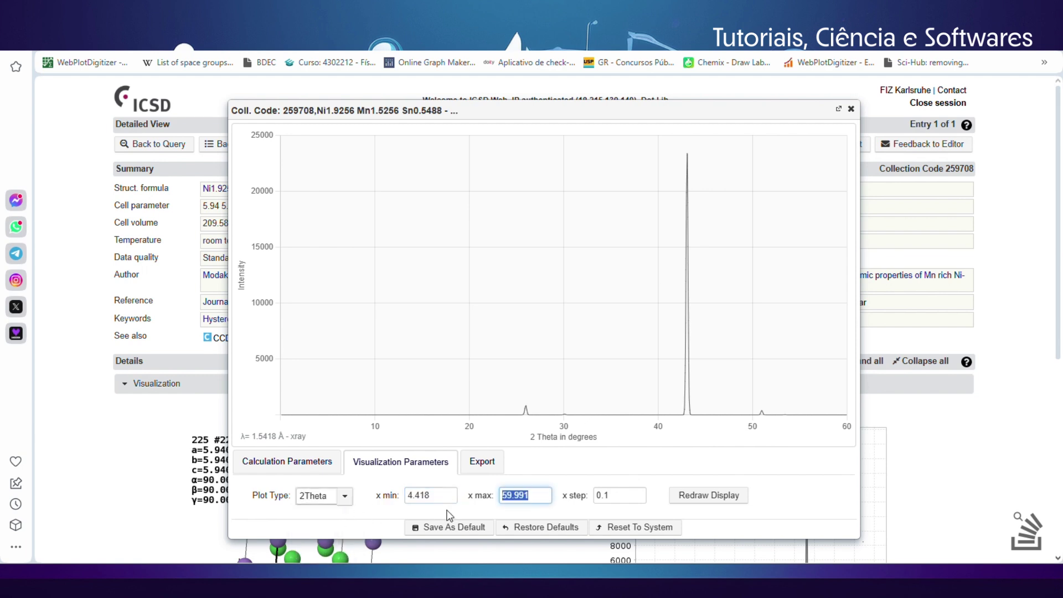
text(100)
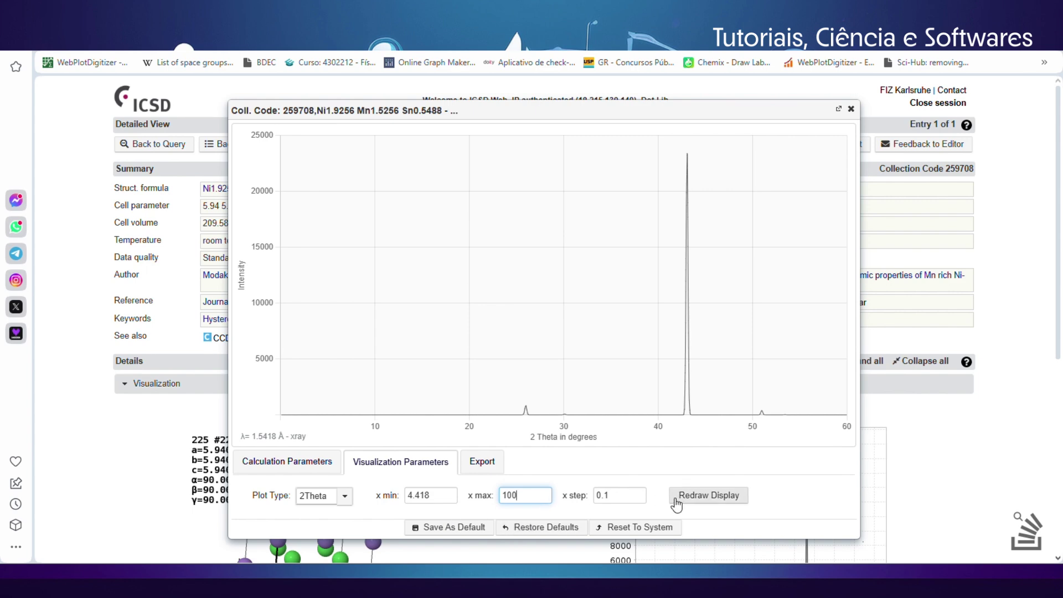
click(693, 497)
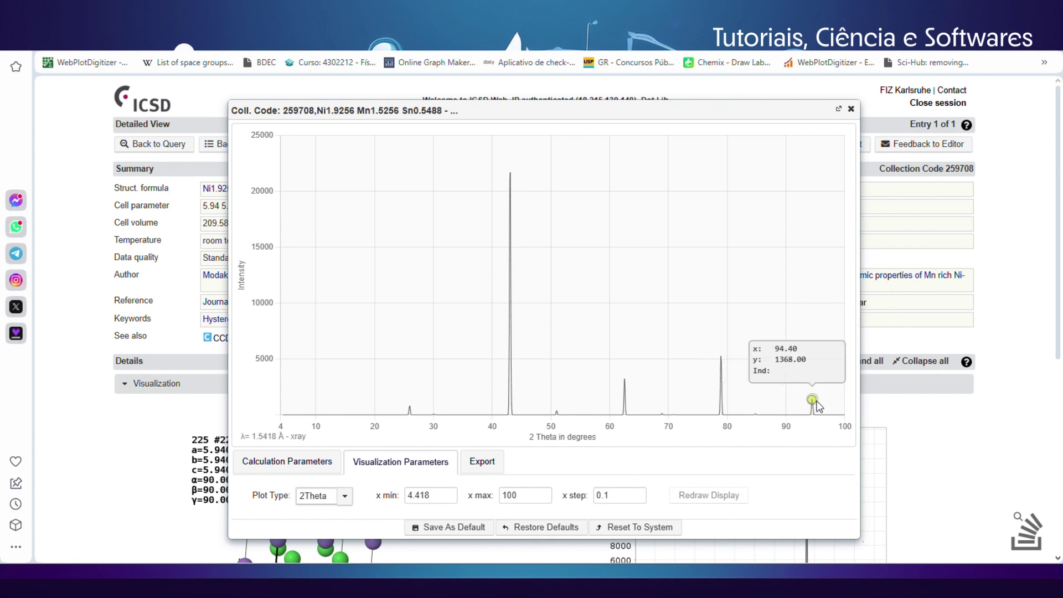
View the export options for the powder pattern and close the interactive pattern window
mouse_move(733, 354)
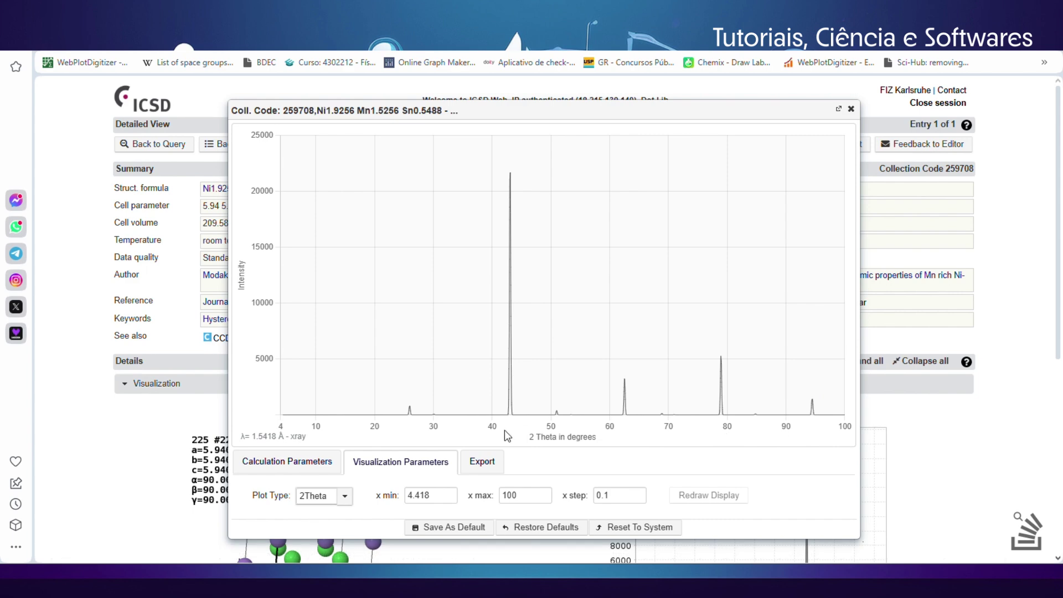
click(486, 462)
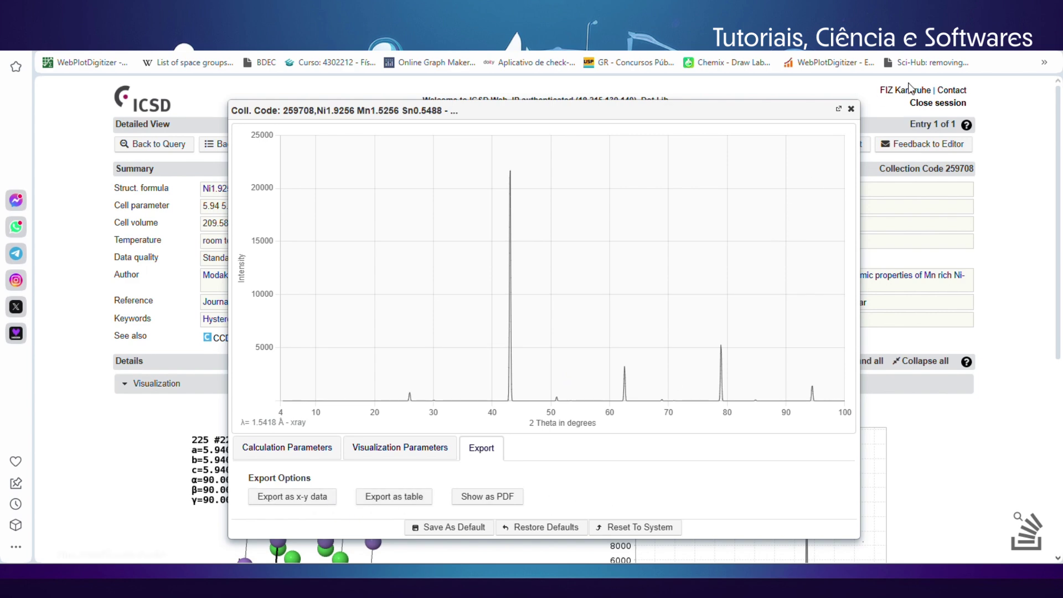
click(852, 111)
Expand the entry's Chemistry section and read the formulas and chemical name
scroll(705, 329, down, 4)
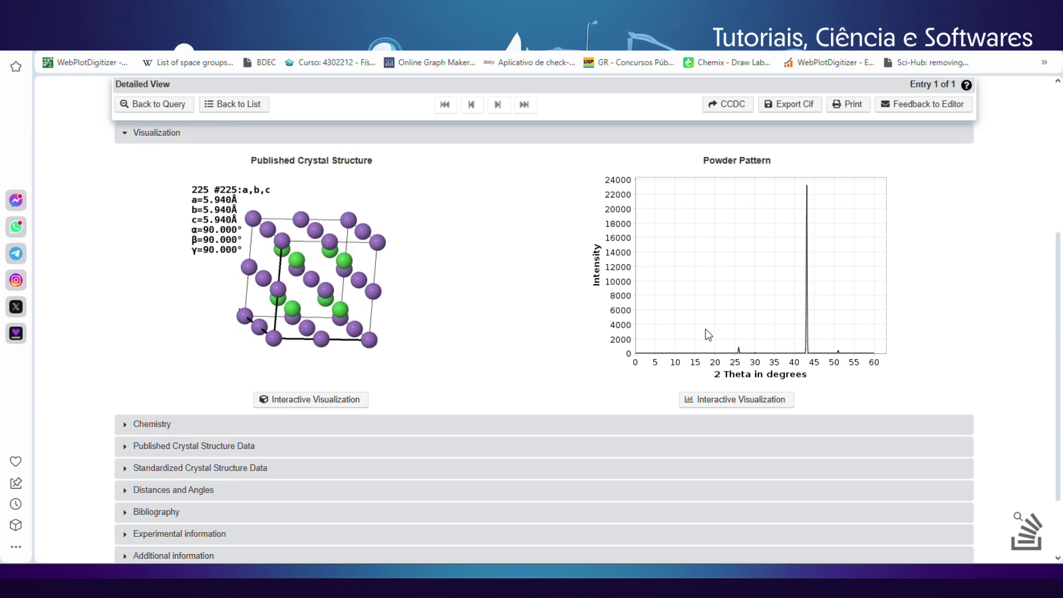
scroll(643, 334, down, 1)
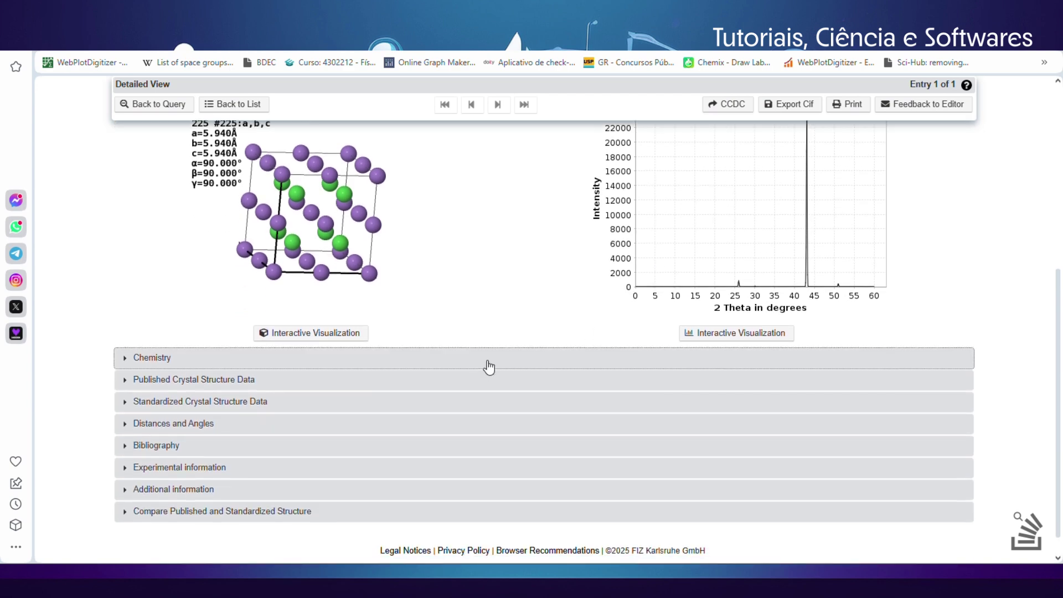
click(534, 358)
scroll(545, 335, down, 1)
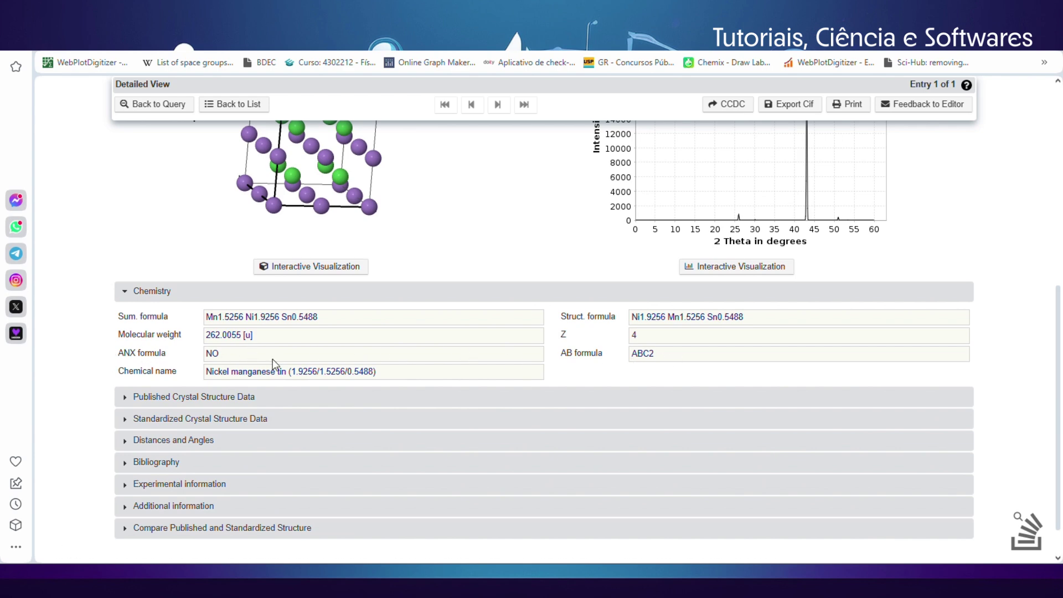
Expand the published and standardized crystal structure data and examine their cell parameters and atomic positions
click(468, 395)
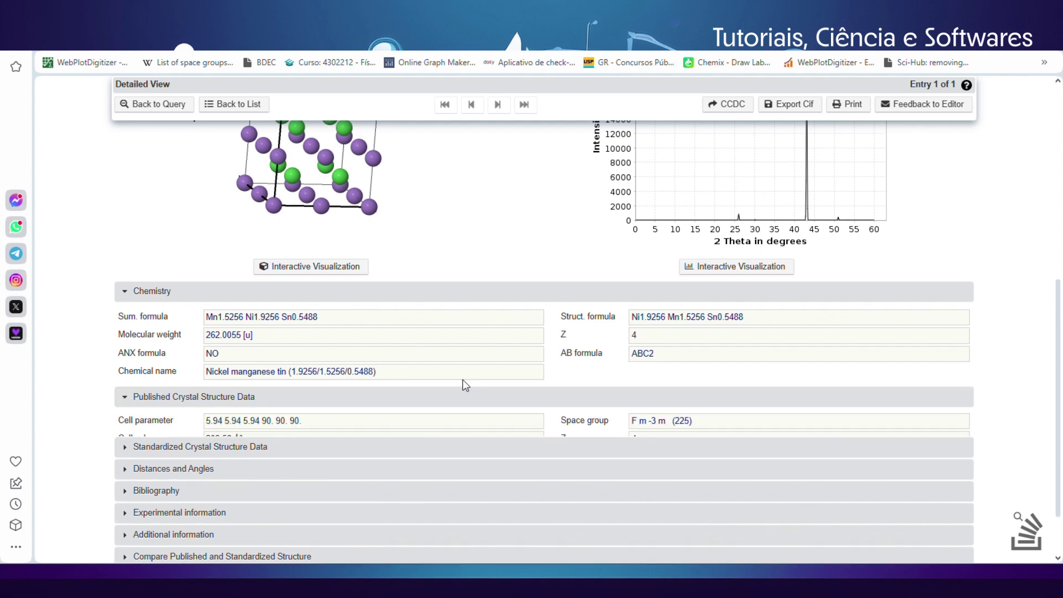
scroll(510, 394, down, 2)
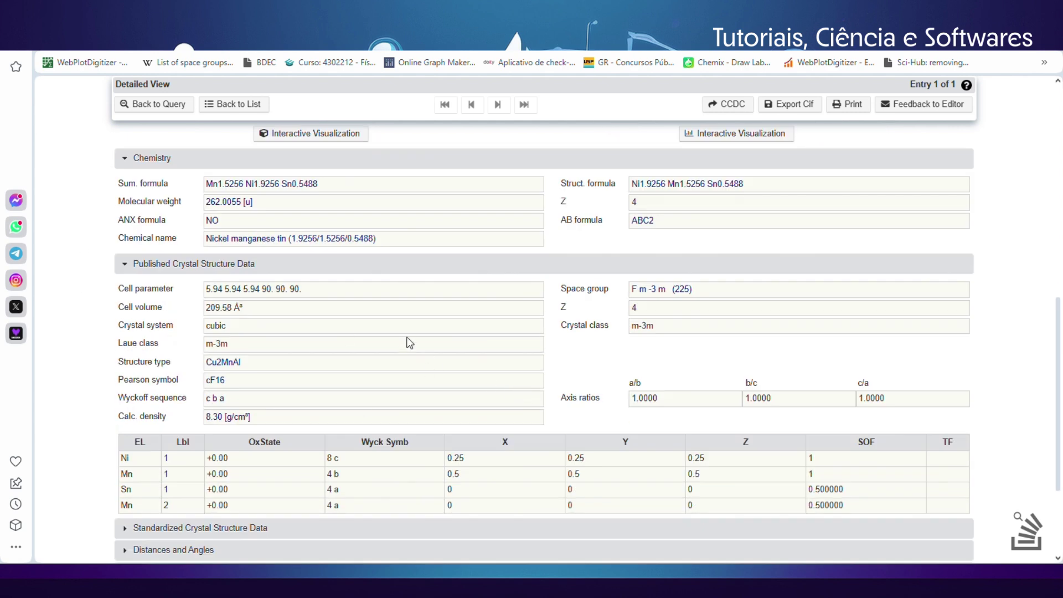
scroll(480, 333, down, 2)
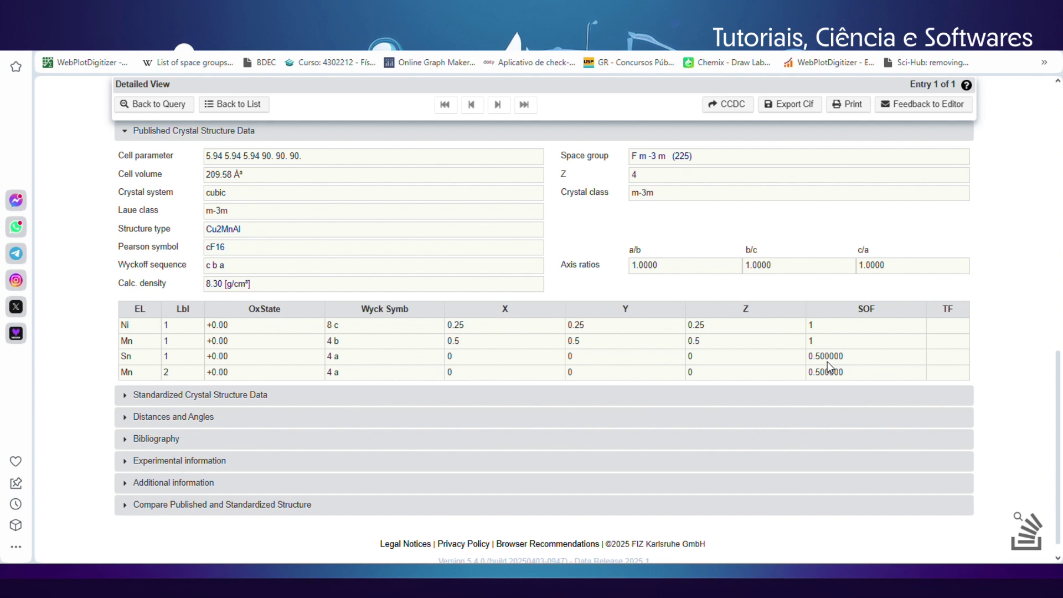
scroll(829, 367, up, 1)
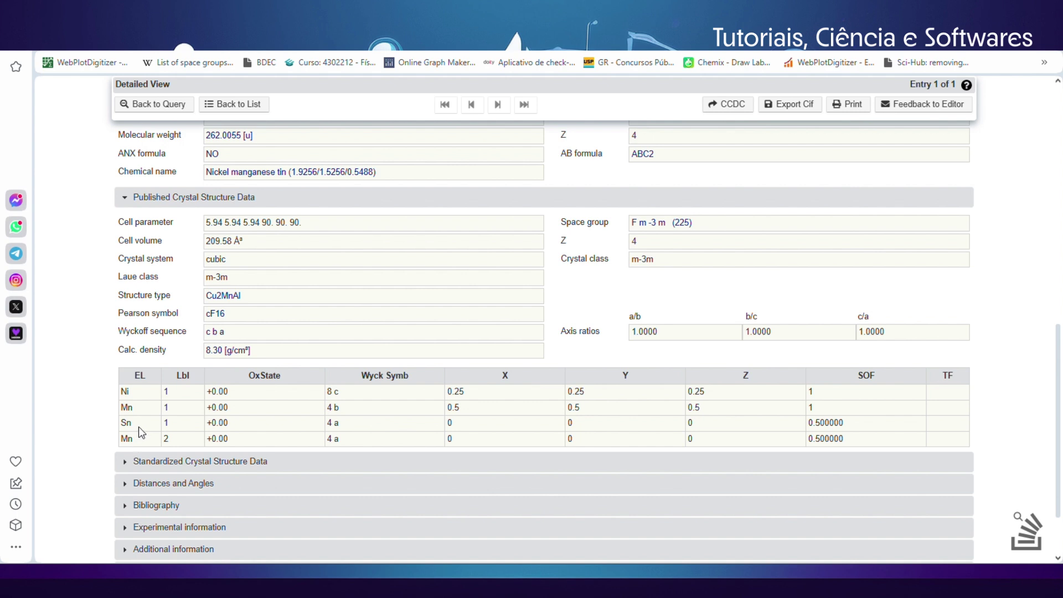
scroll(273, 443, down, 2)
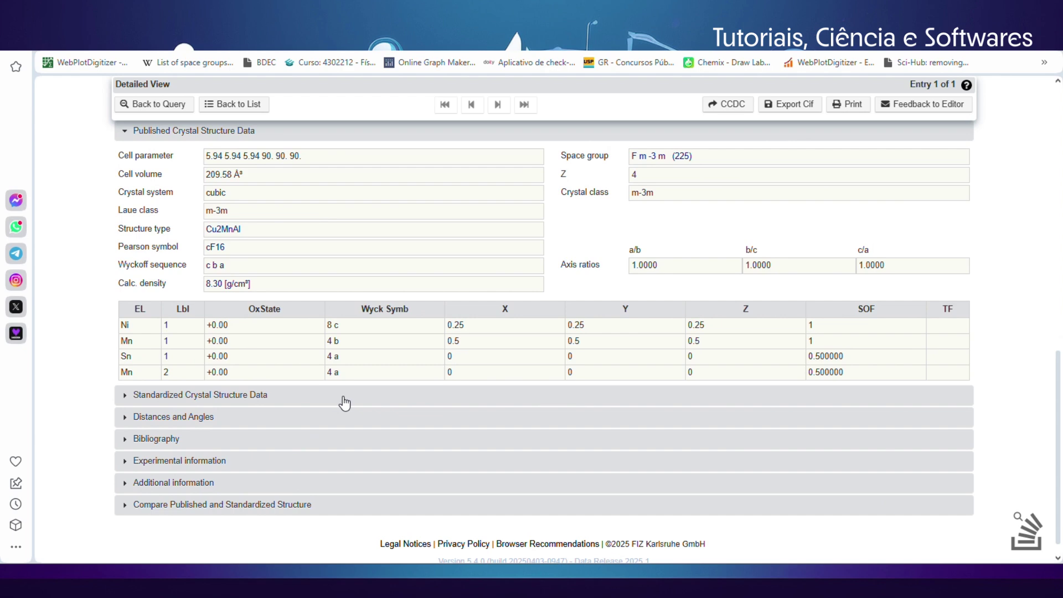
click(344, 403)
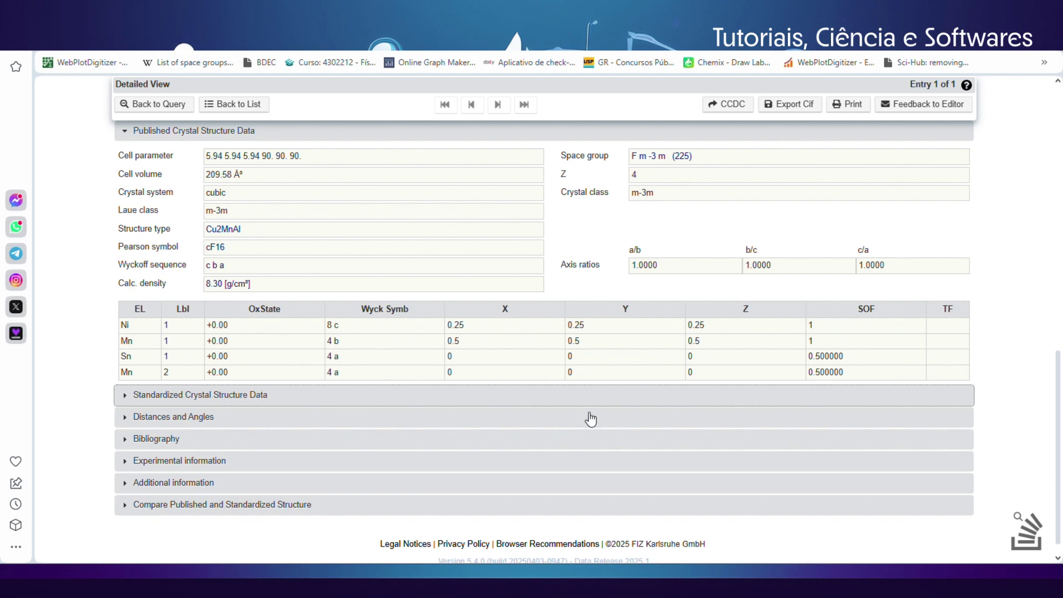
scroll(515, 401, down, 4)
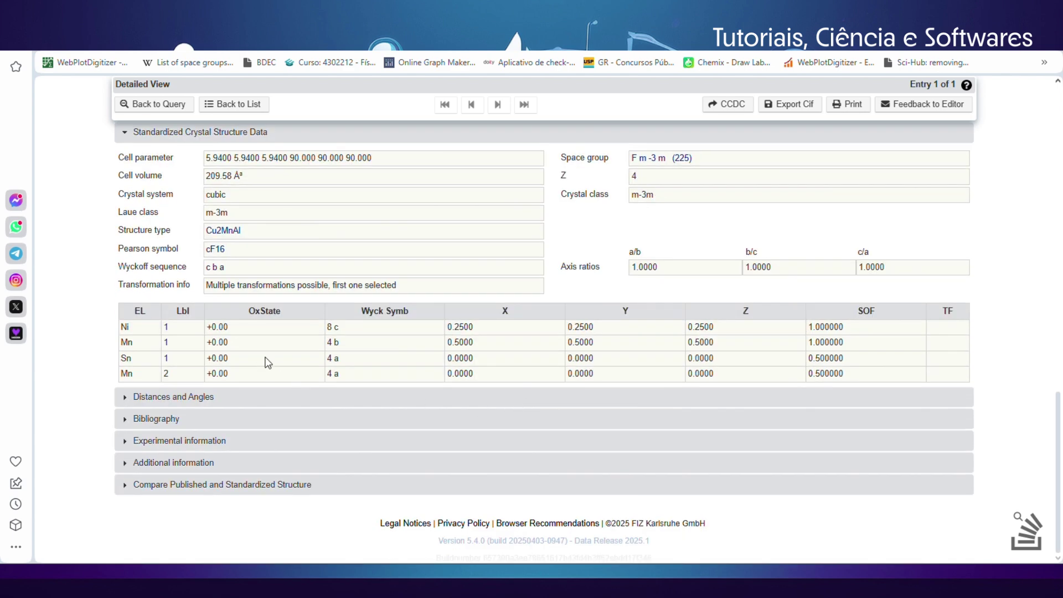
Expand Distances and Angles to view the selection by atom position, and open the Bibliography section to view the abstract
click(299, 402)
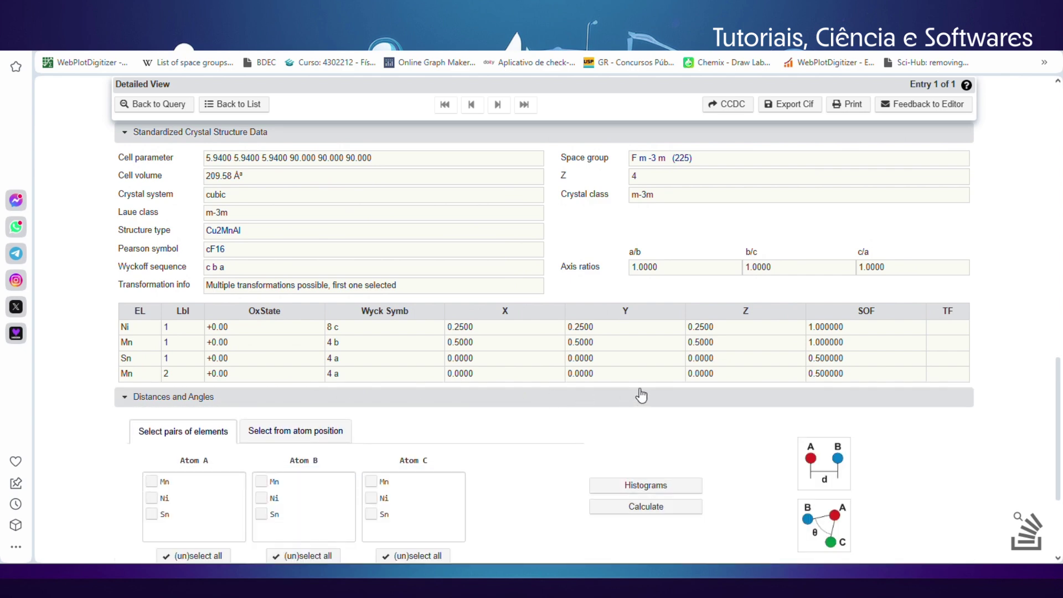
scroll(562, 411, down, 3)
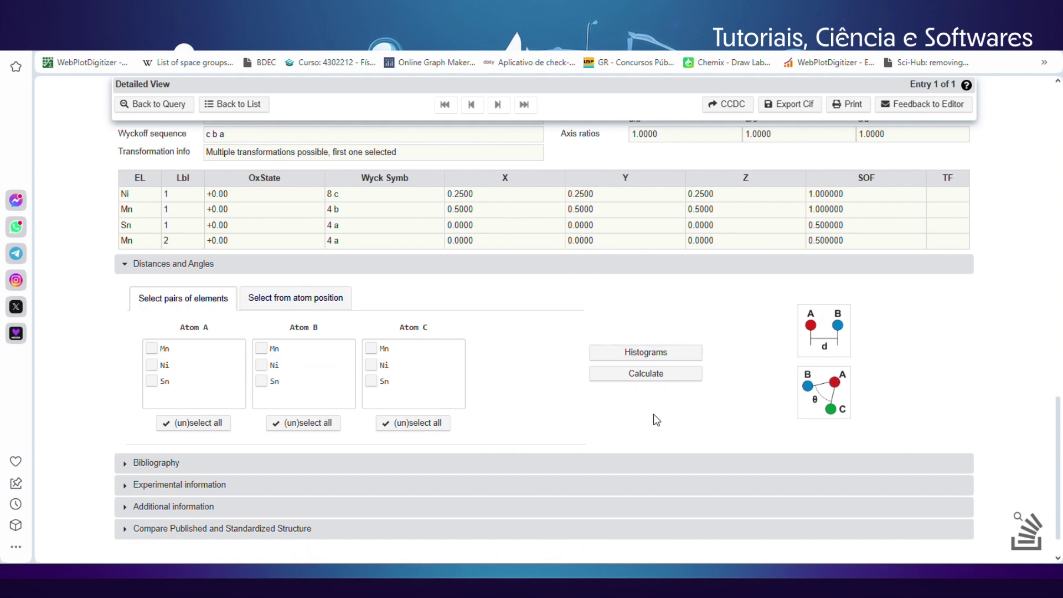
click(278, 299)
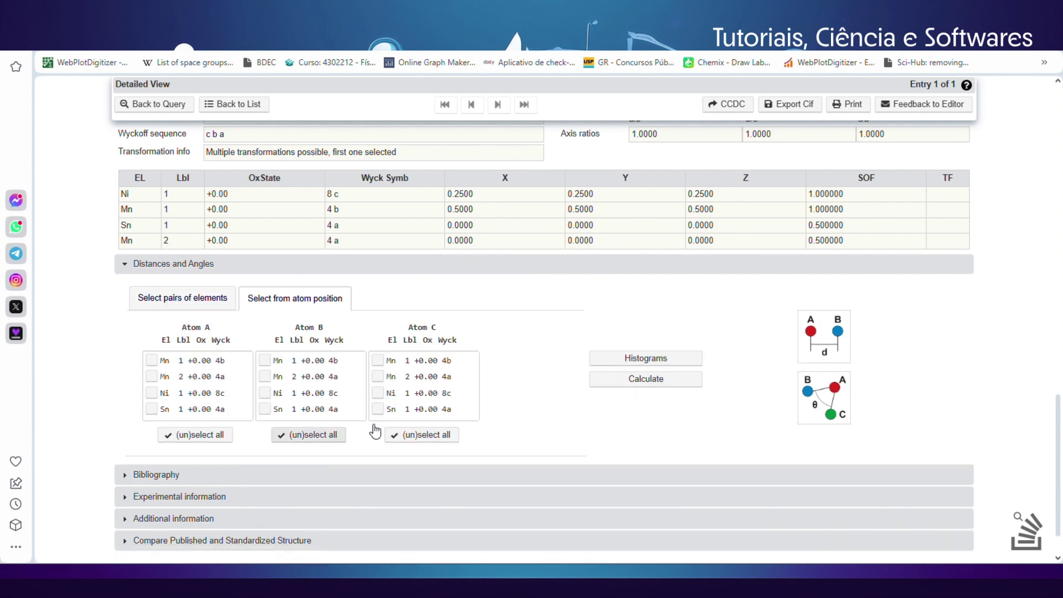
click(386, 482)
scroll(590, 363, down, 4)
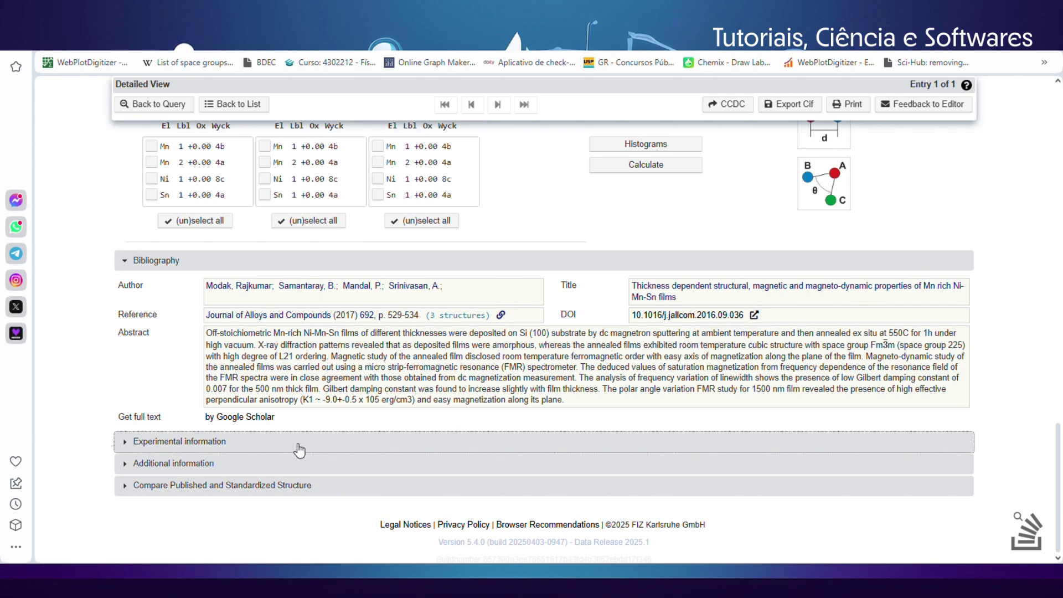
Export the ICSD entry with collection code 259708 as a CIF file
scroll(672, 337, up, 20)
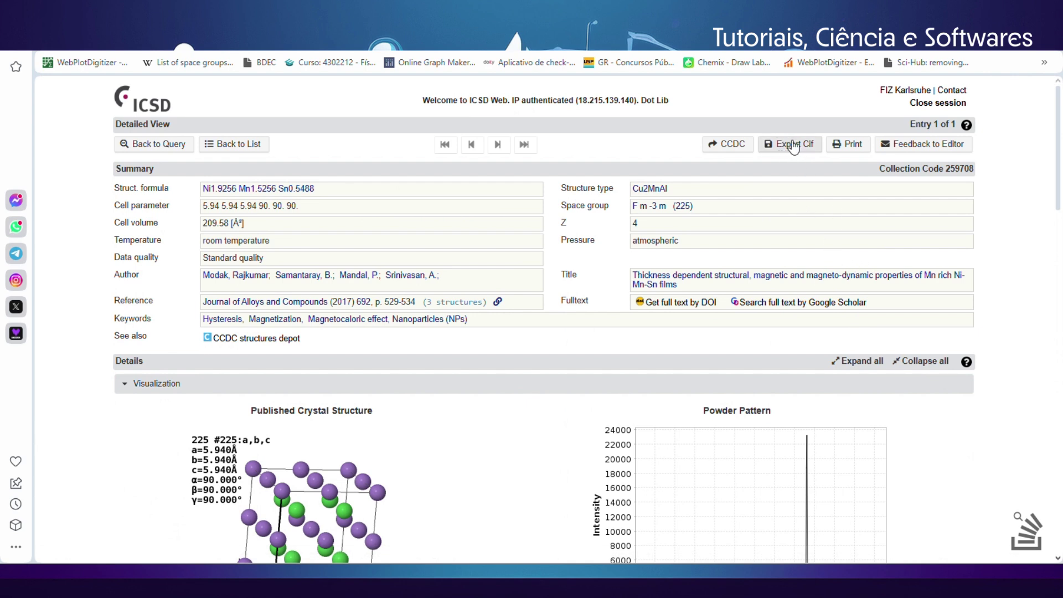
click(789, 144)
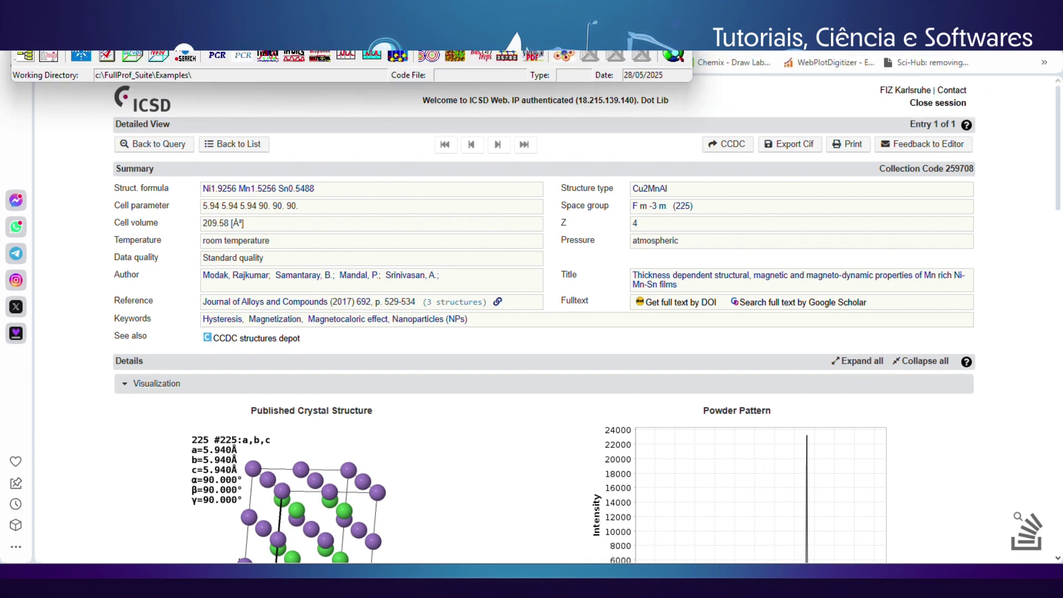
Switch to the FullProf Suite and import the ICSD_CollCode259708 CIF file into the PCR editor
drag(353, 11, 415, 140)
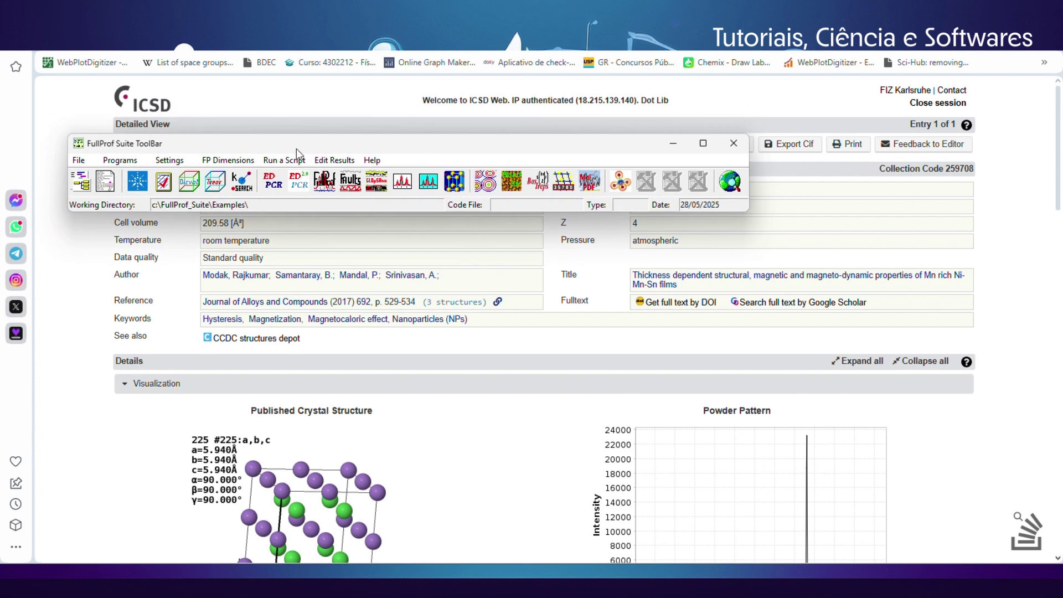
click(271, 183)
drag(326, 20, 554, 183)
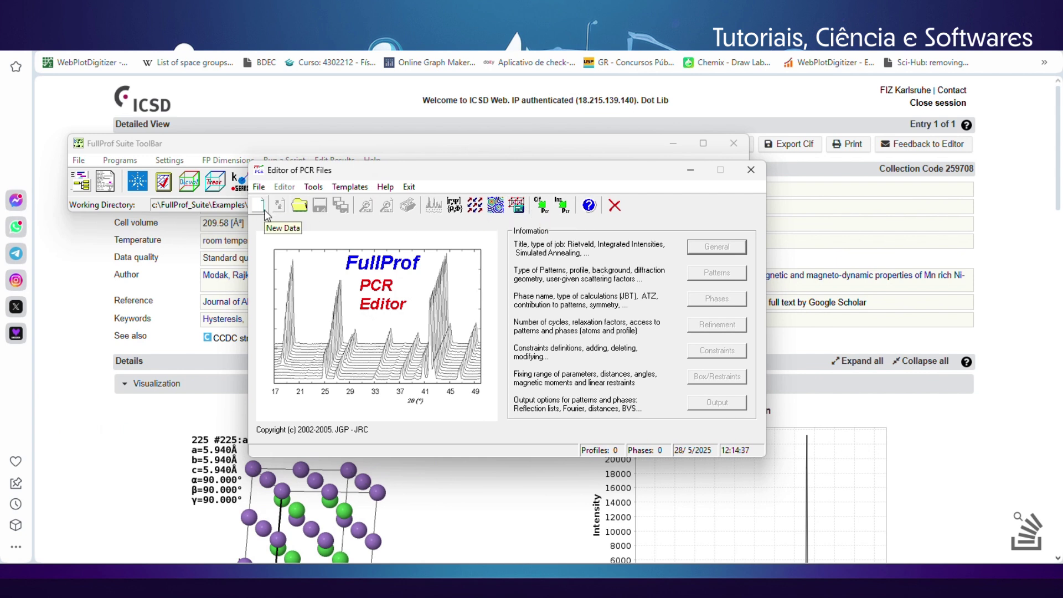
click(544, 212)
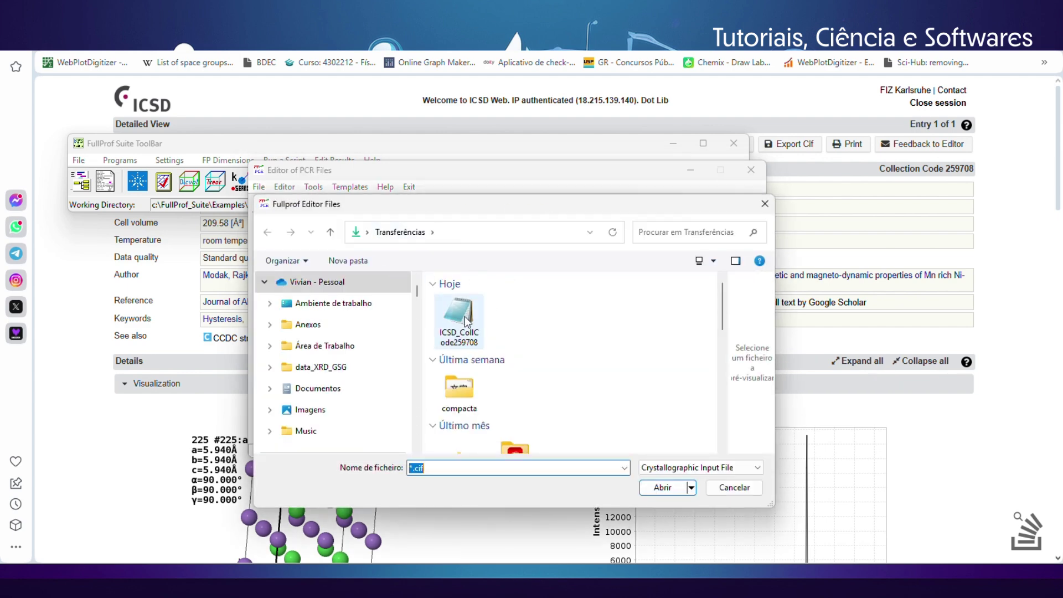
double_click(473, 324)
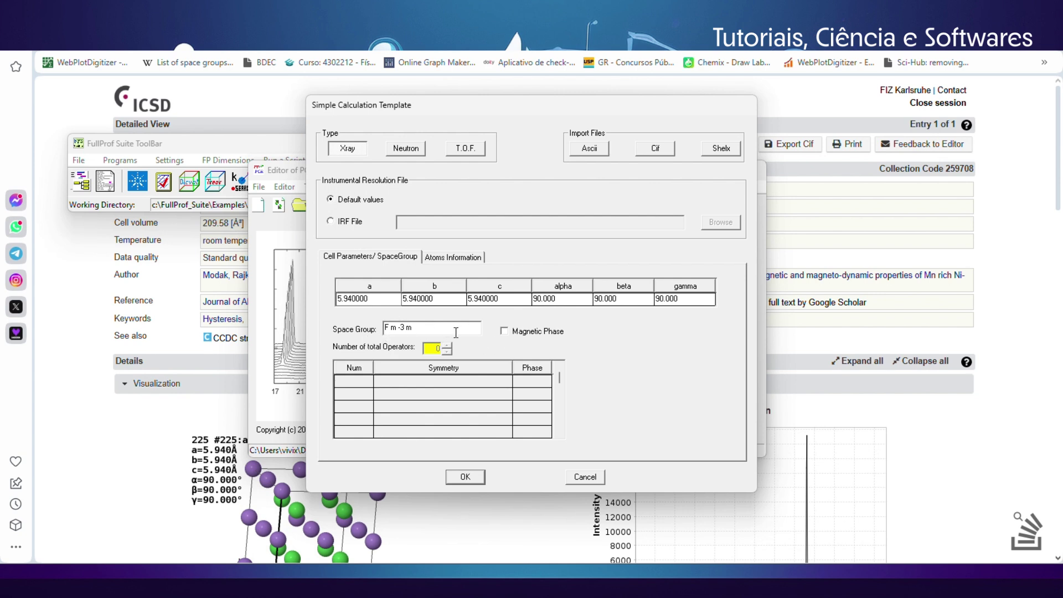
Try the IRF File option for instrumental resolution, return to Default values and accept the simple calculation template
click(513, 332)
click(337, 224)
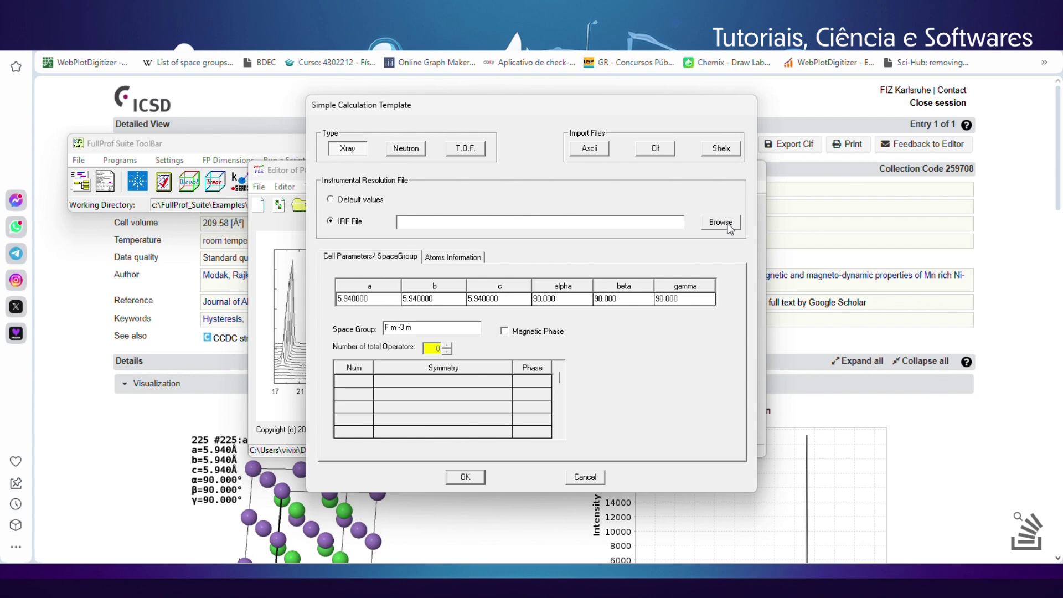
click(352, 202)
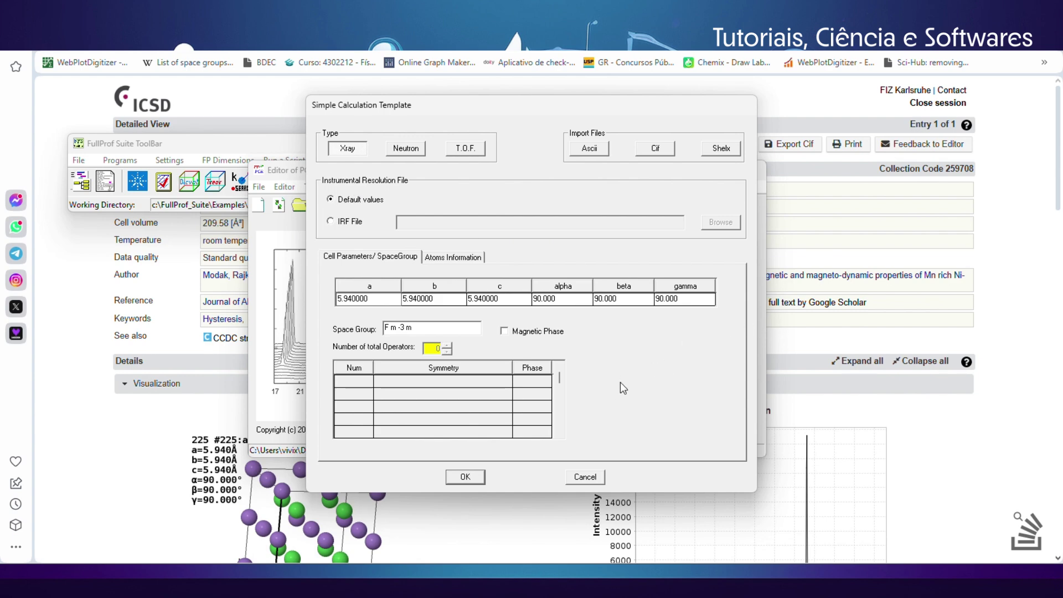
click(465, 477)
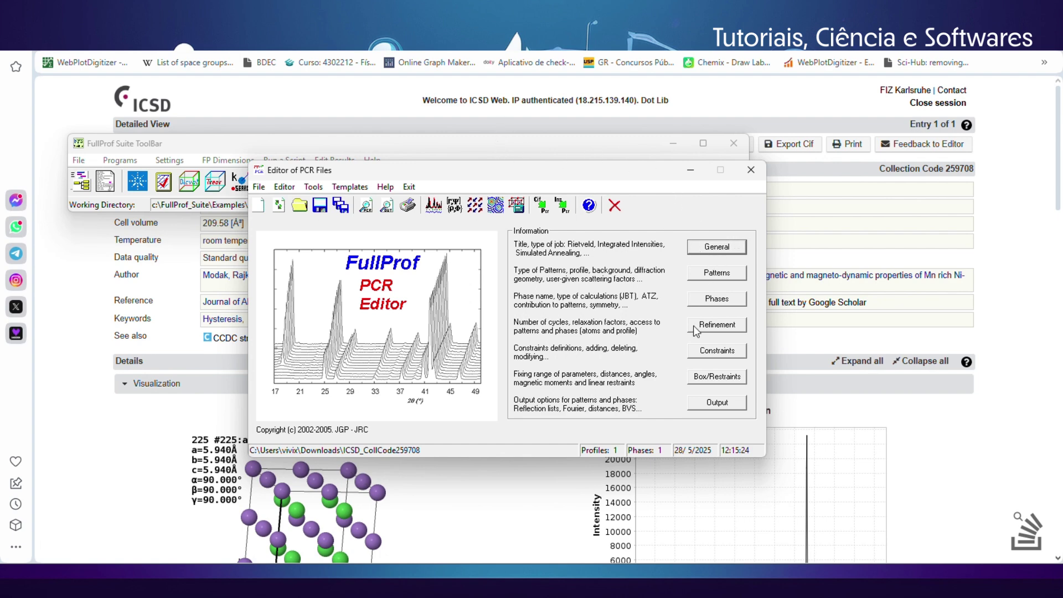
Return to the PCR editor, set the job title to "Ni2MnSn do CIF" and enable optimizing calculations for the options used
click(487, 487)
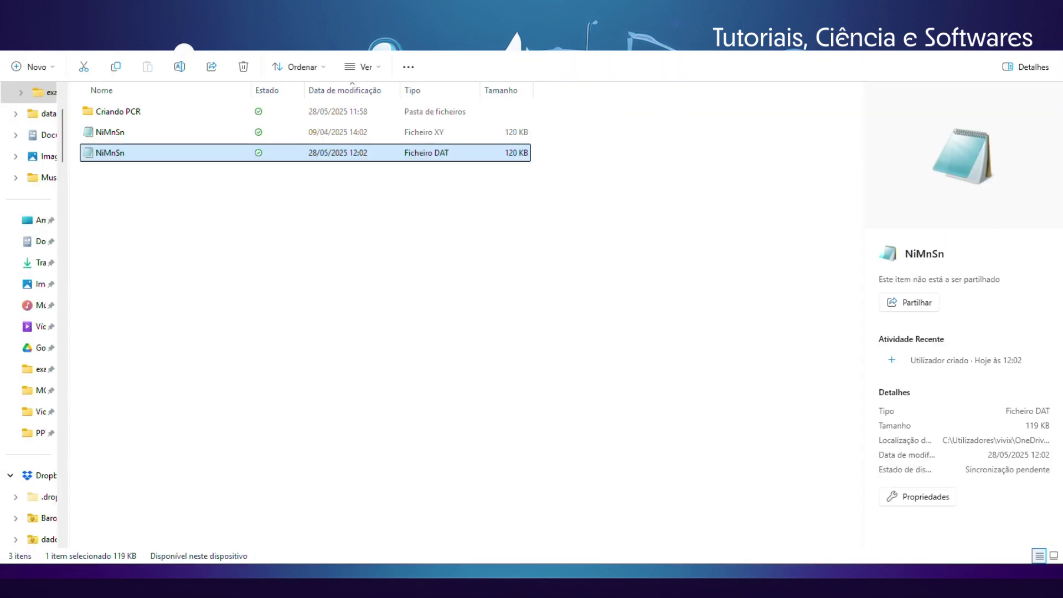
key(alt+Tab)
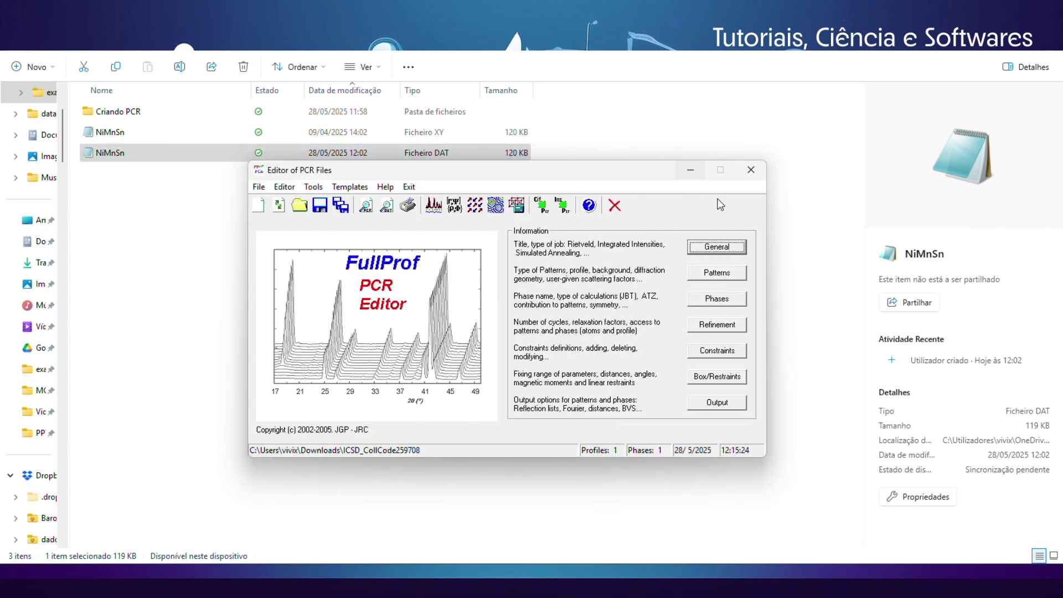
click(719, 248)
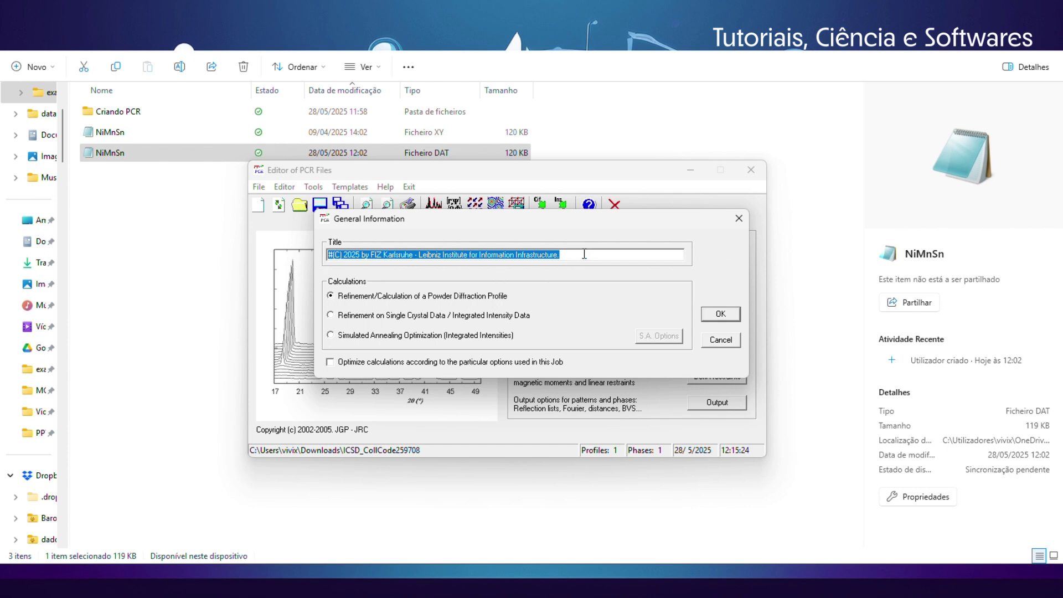
text(Ni2MnSn do CIF)
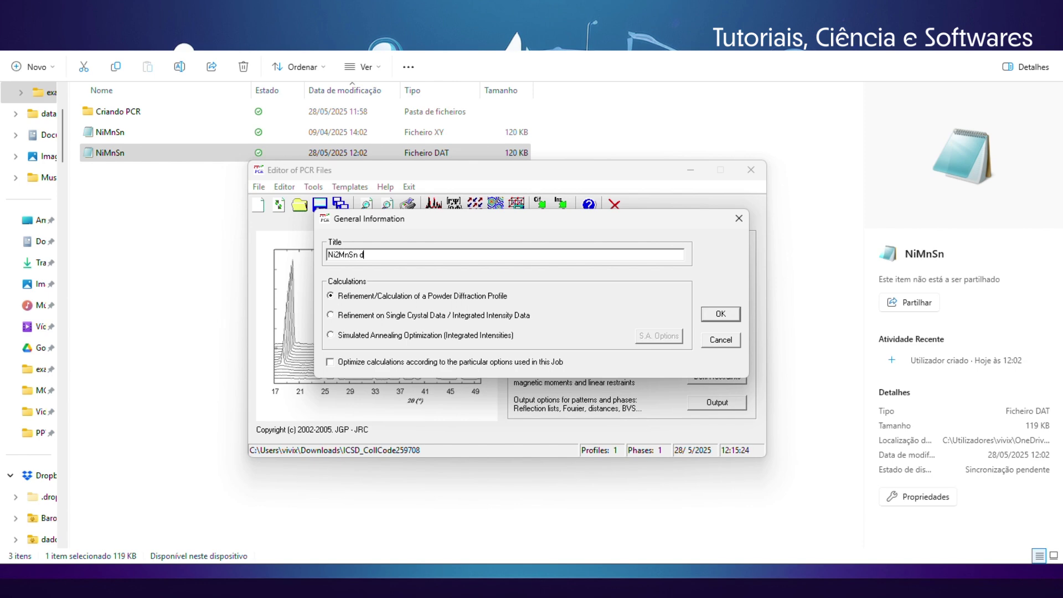
click(331, 361)
click(718, 314)
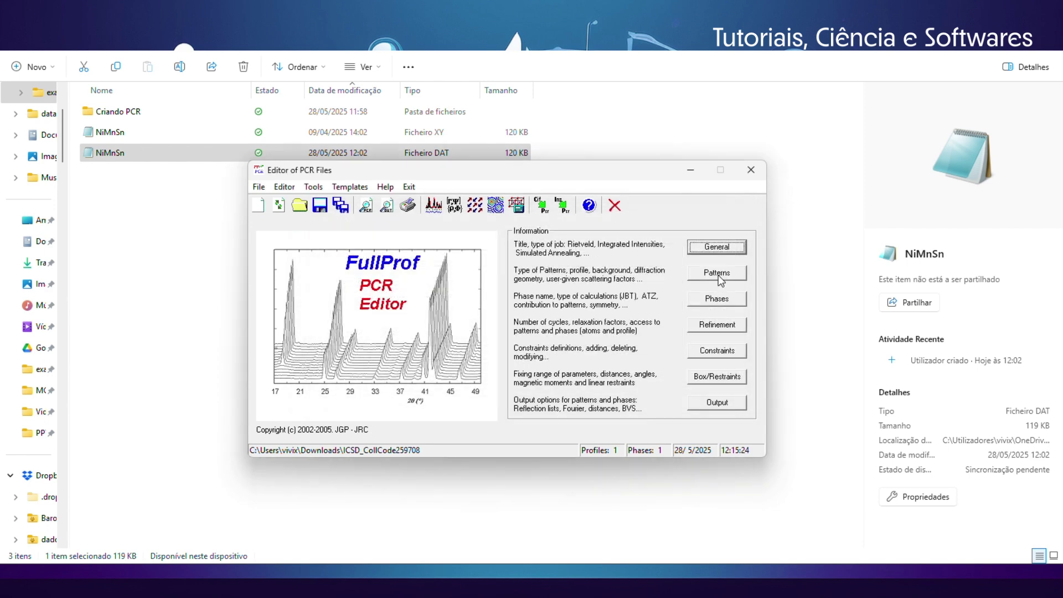
Set the pattern's data file format to X,Y,SIGMA (XYDATA) and its refinement data type to X-Ray
click(718, 273)
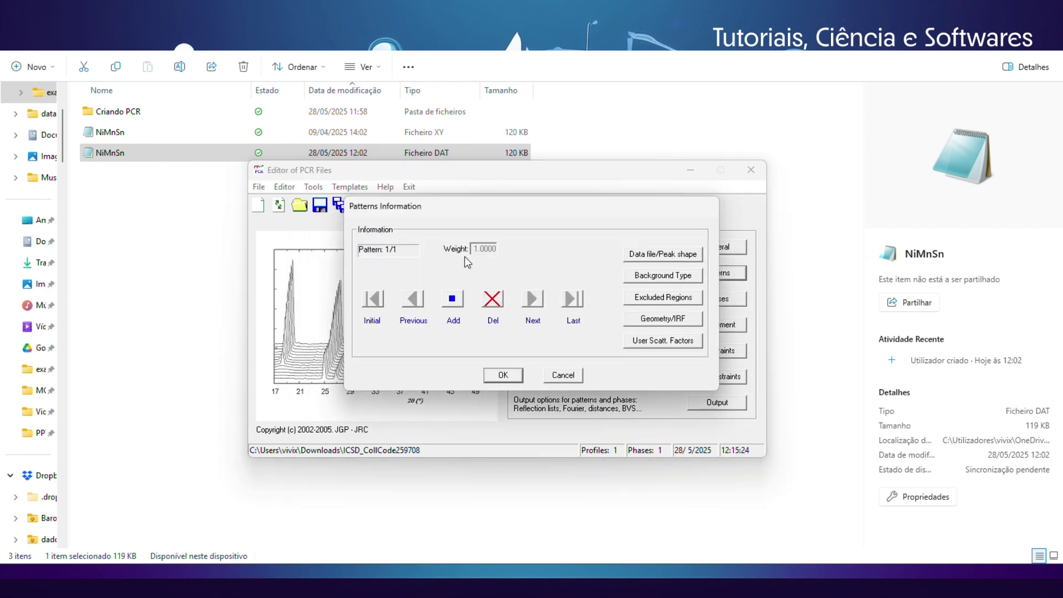
click(689, 255)
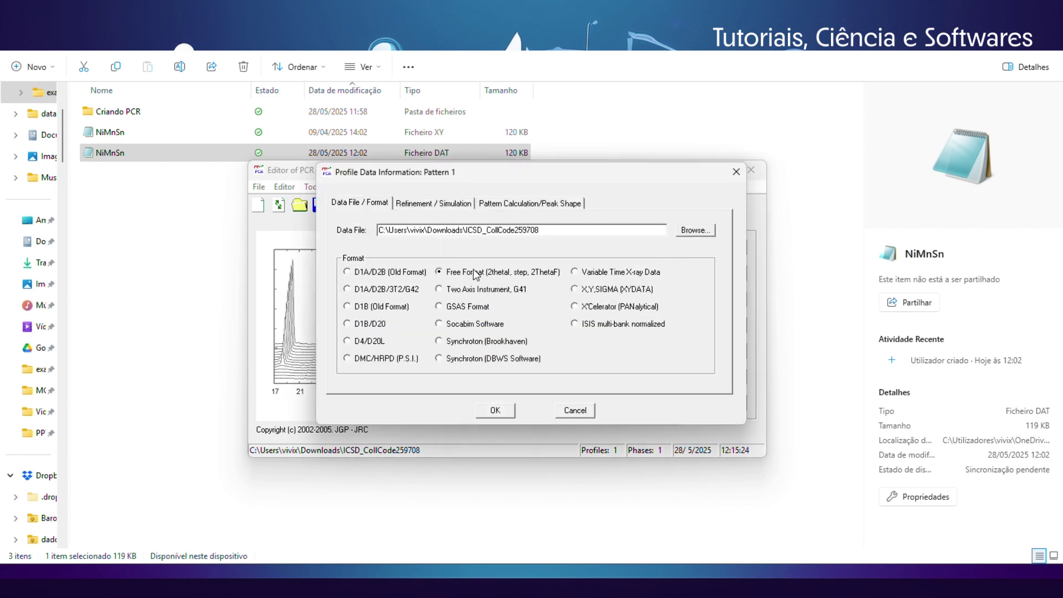
click(595, 294)
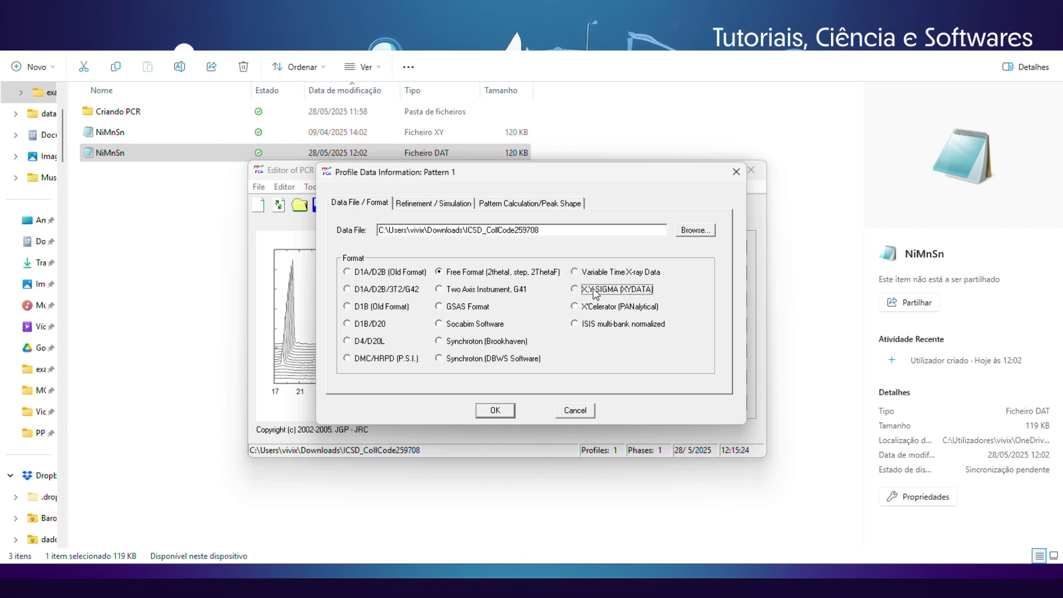
click(419, 205)
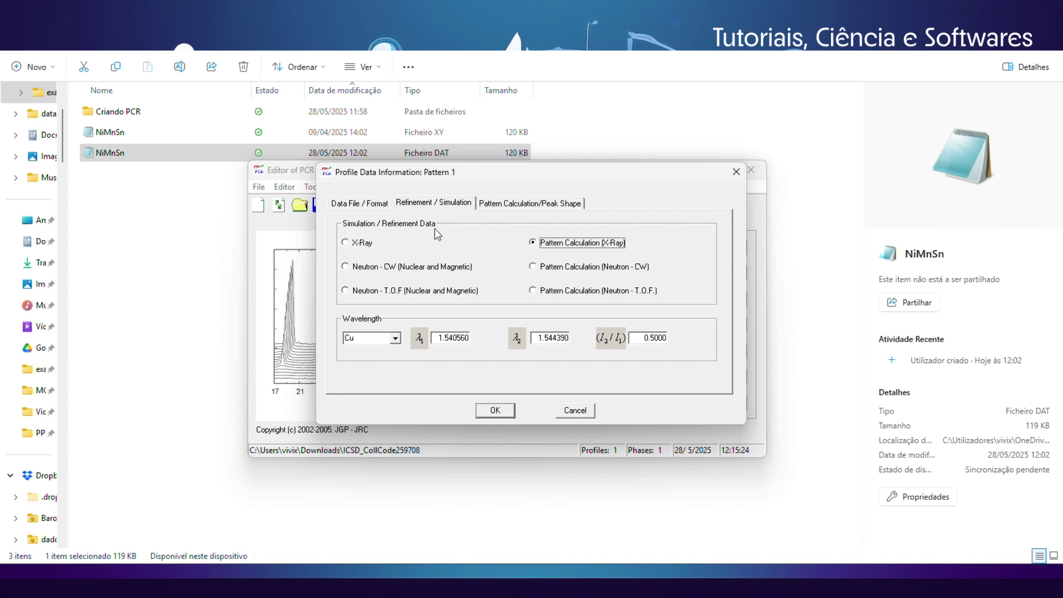
click(364, 248)
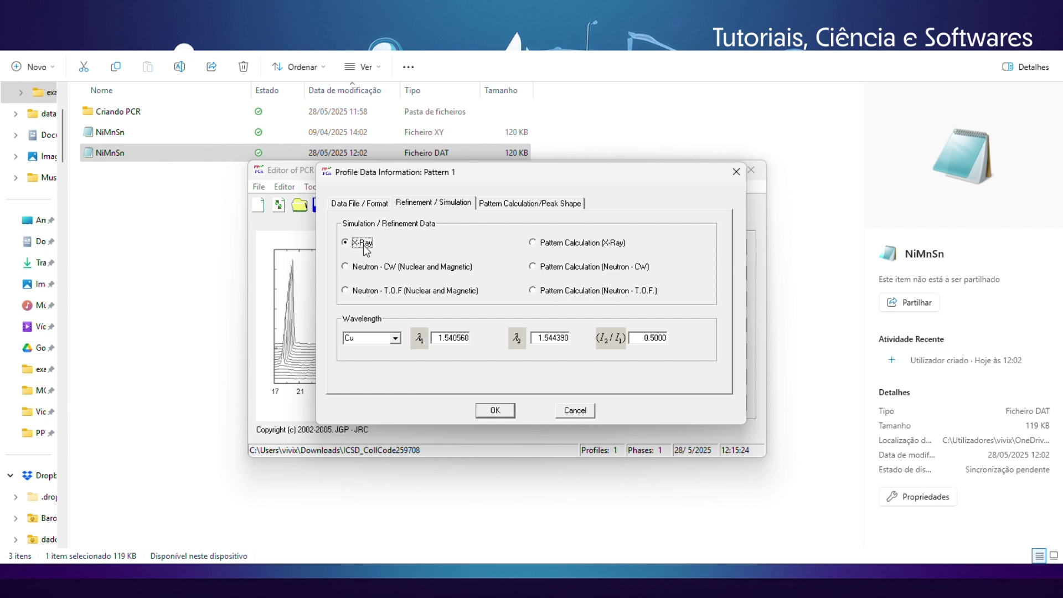
Set the pattern's peak shape to Pseudo-Voigt * Axial divergence asymmetry and accept the profile data settings
click(532, 205)
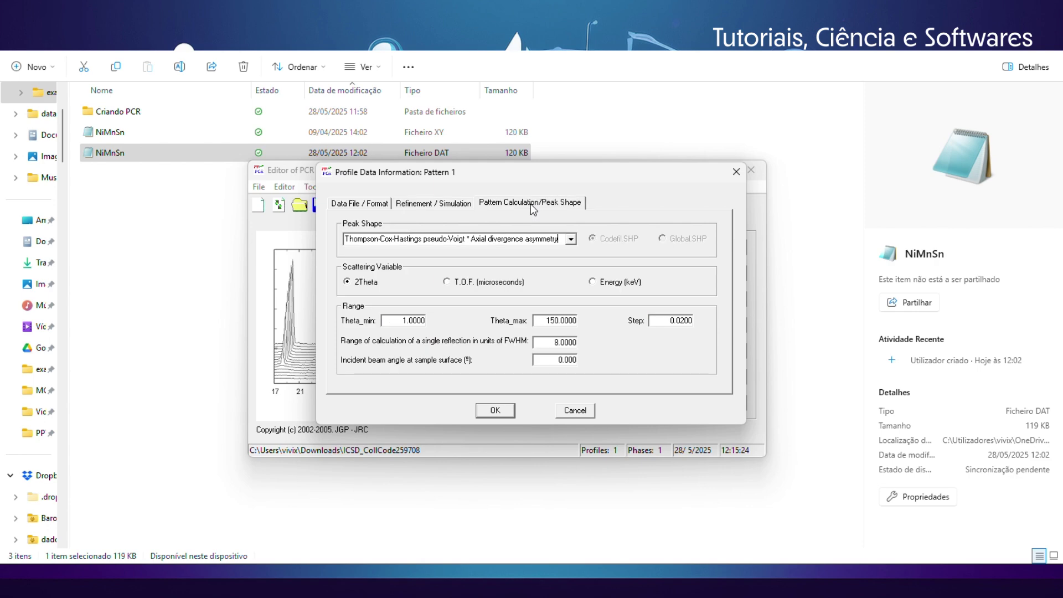
click(441, 239)
scroll(444, 238, down, 2)
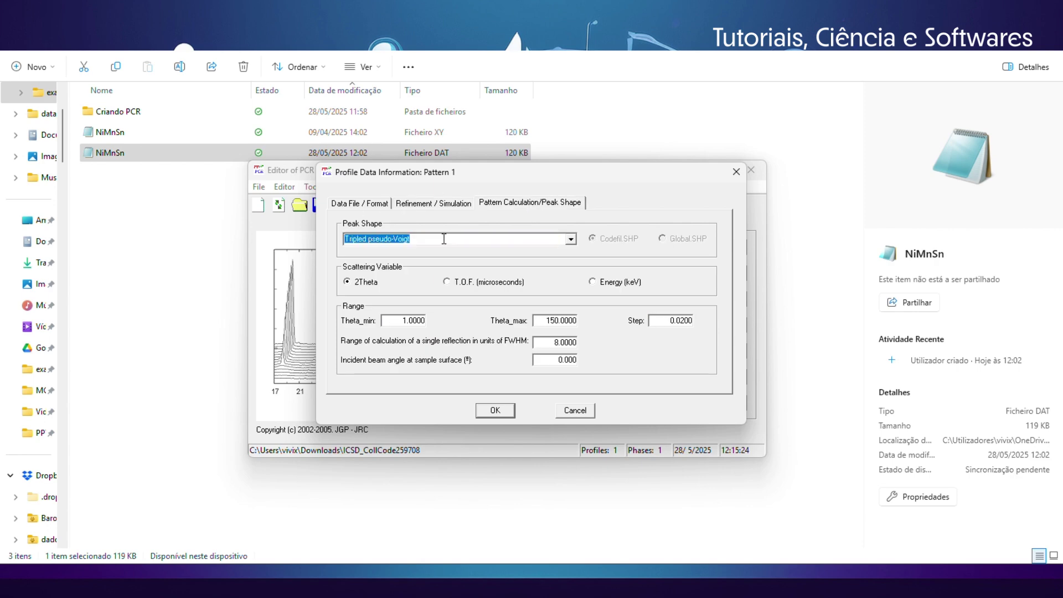
scroll(444, 238, up, 3)
scroll(444, 239, up, 1)
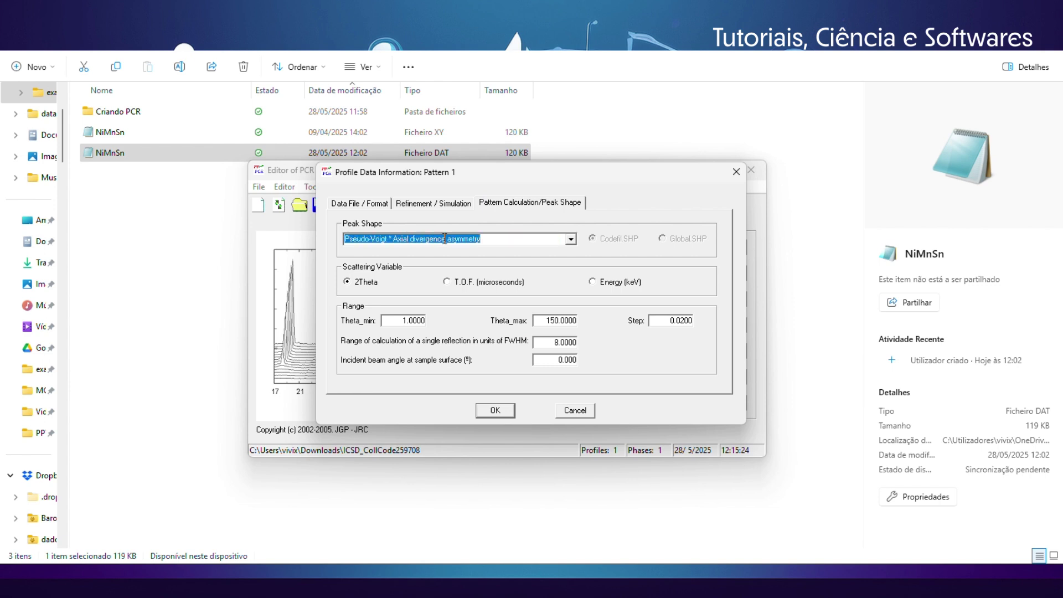
click(497, 410)
Accept the 6-Coefficients polynomial function as the background mode and confirm the pattern information
click(685, 279)
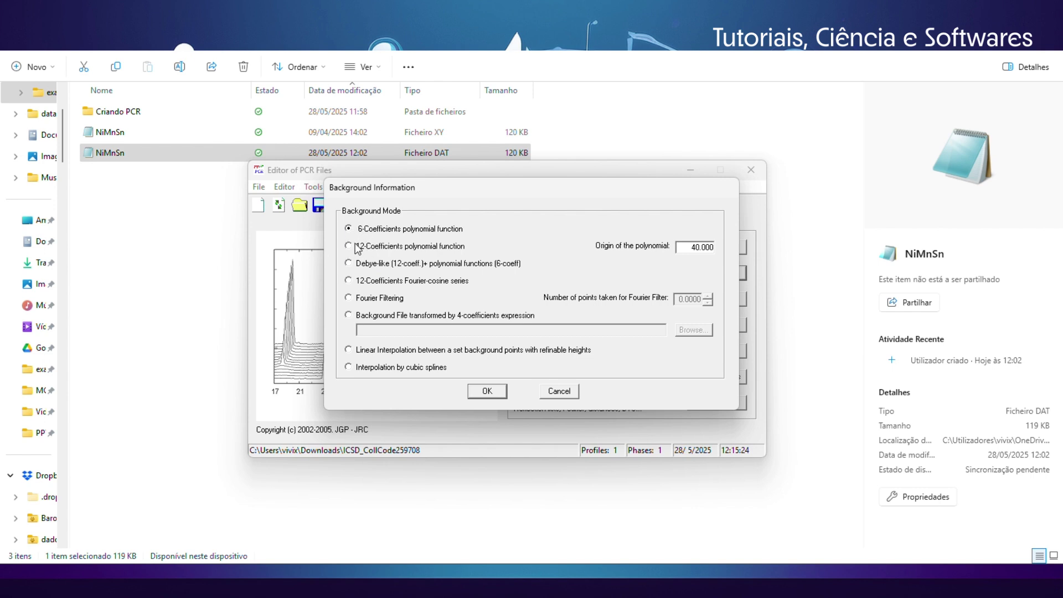
click(486, 391)
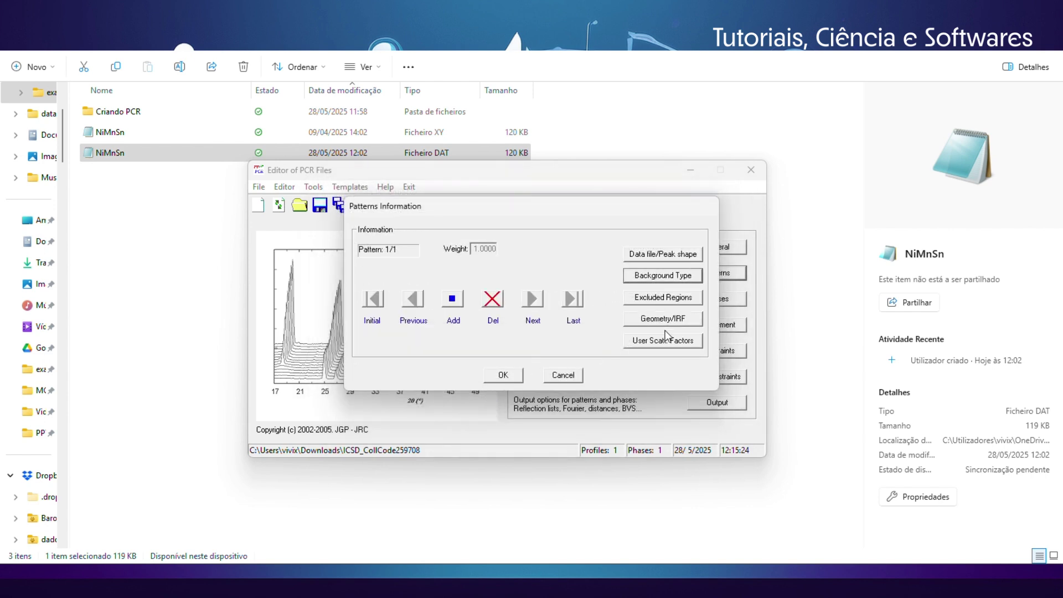
click(504, 373)
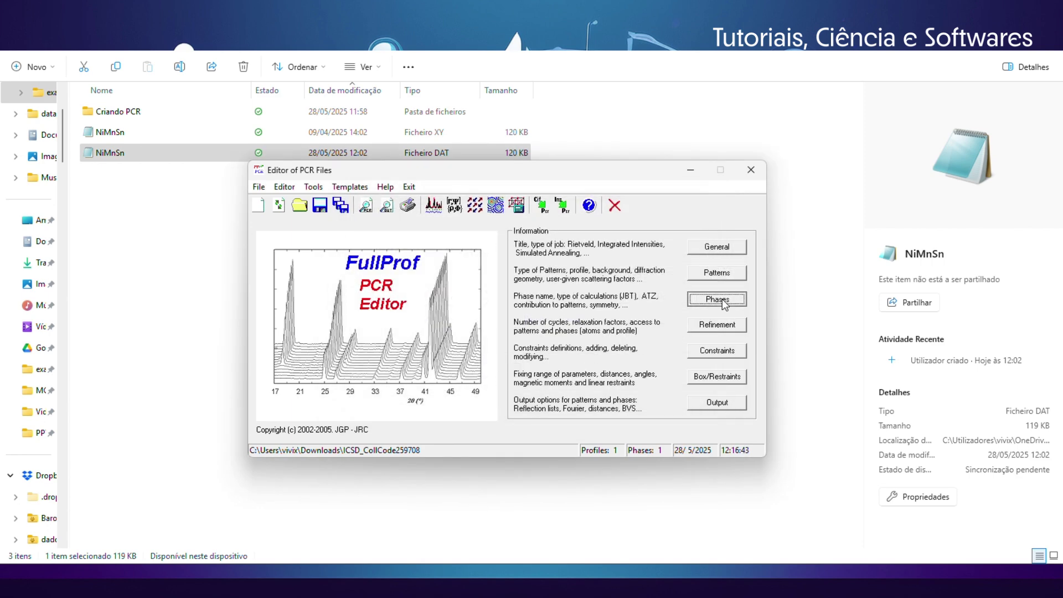
Name phase 1 "Cubica do cif" and keep Structural Model (Rietveld Method) as its calculation type
click(722, 299)
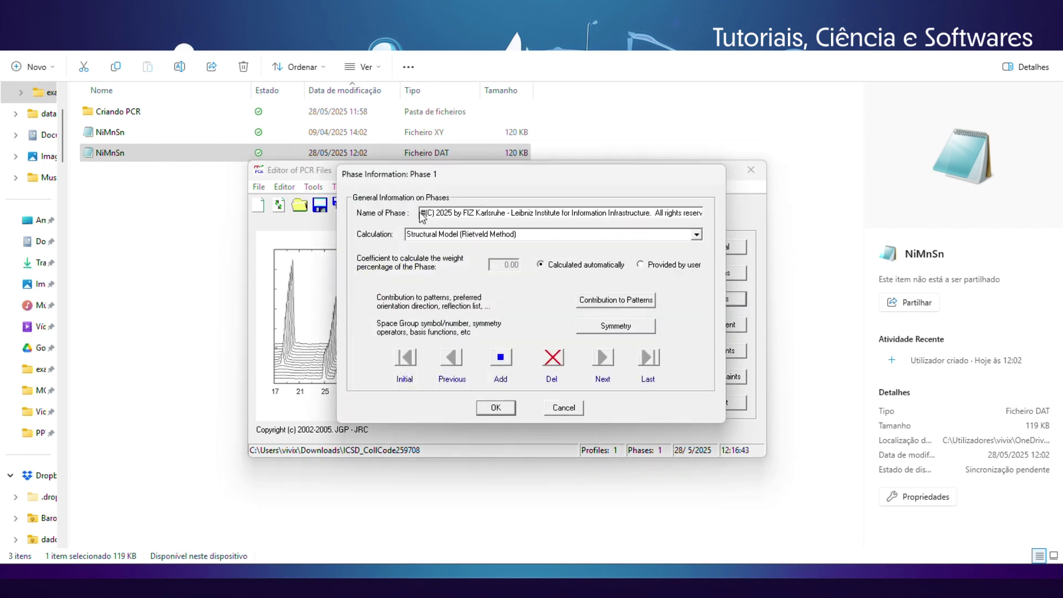
drag(421, 212, 812, 215)
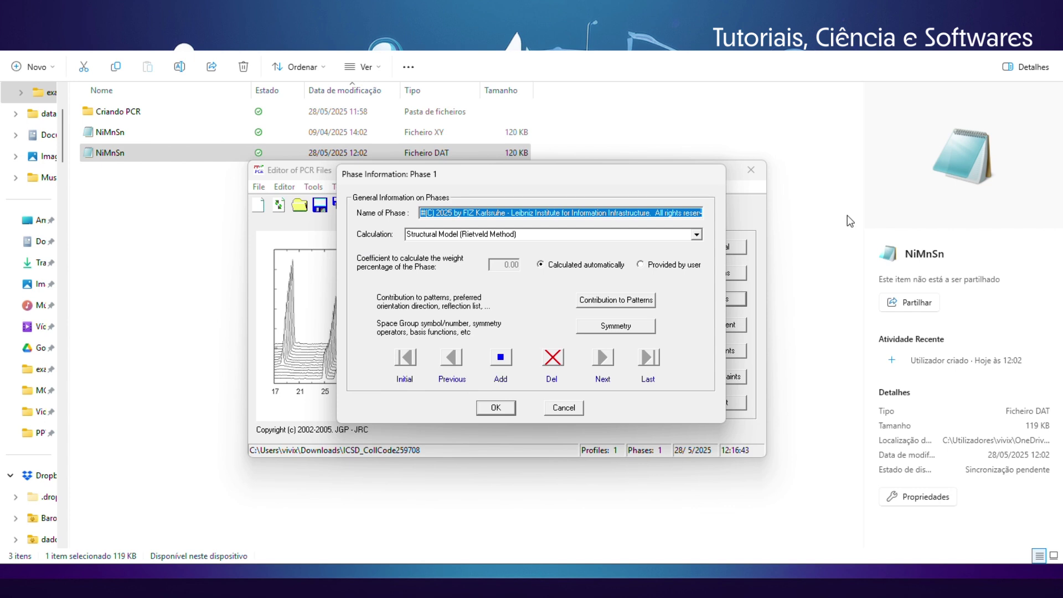
text(Cubica do cif)
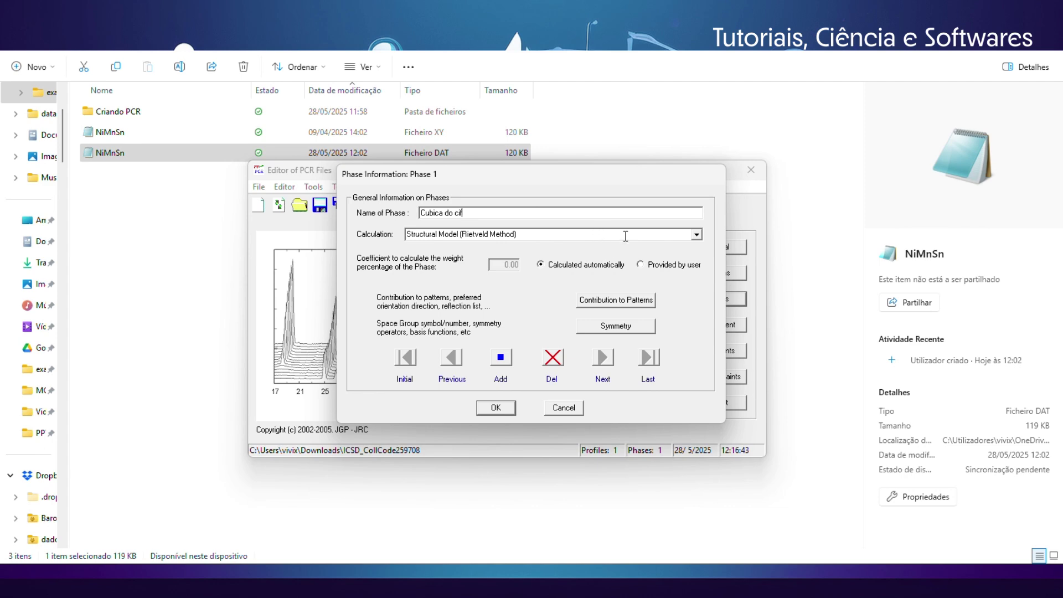
click(695, 234)
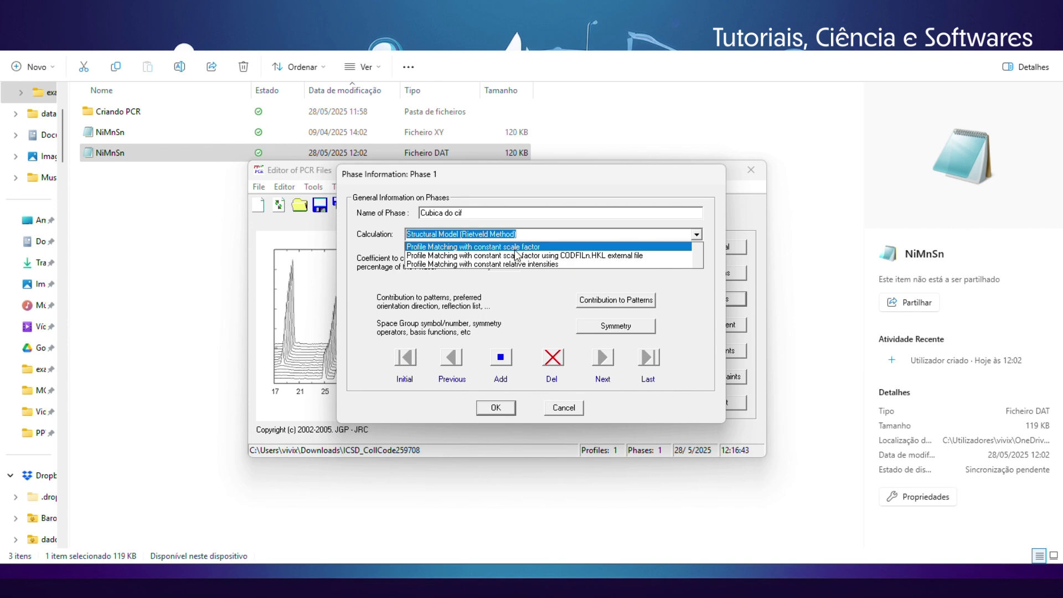
scroll(515, 255, up, 3)
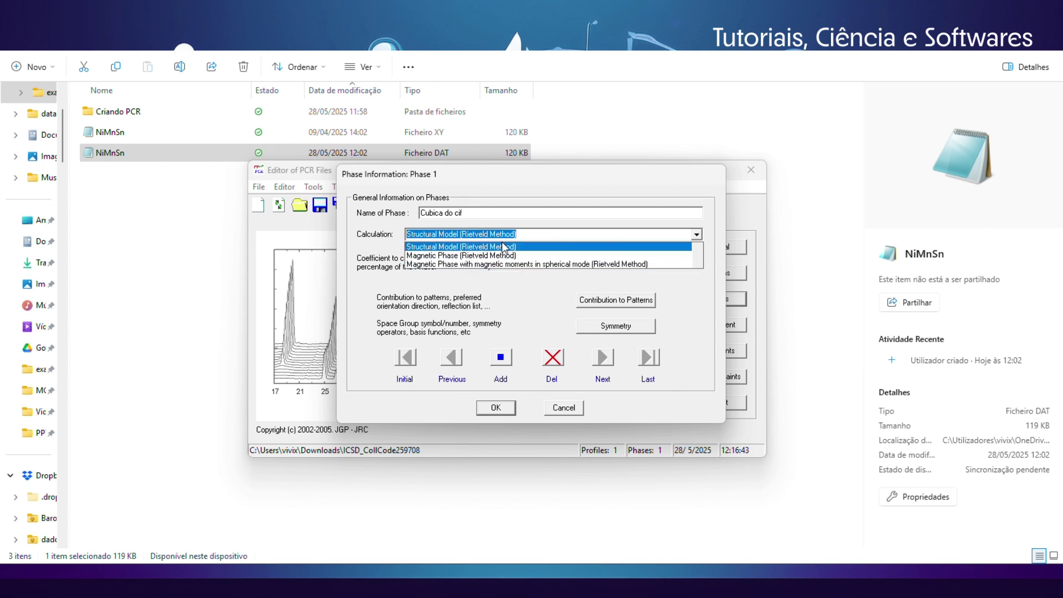
click(505, 245)
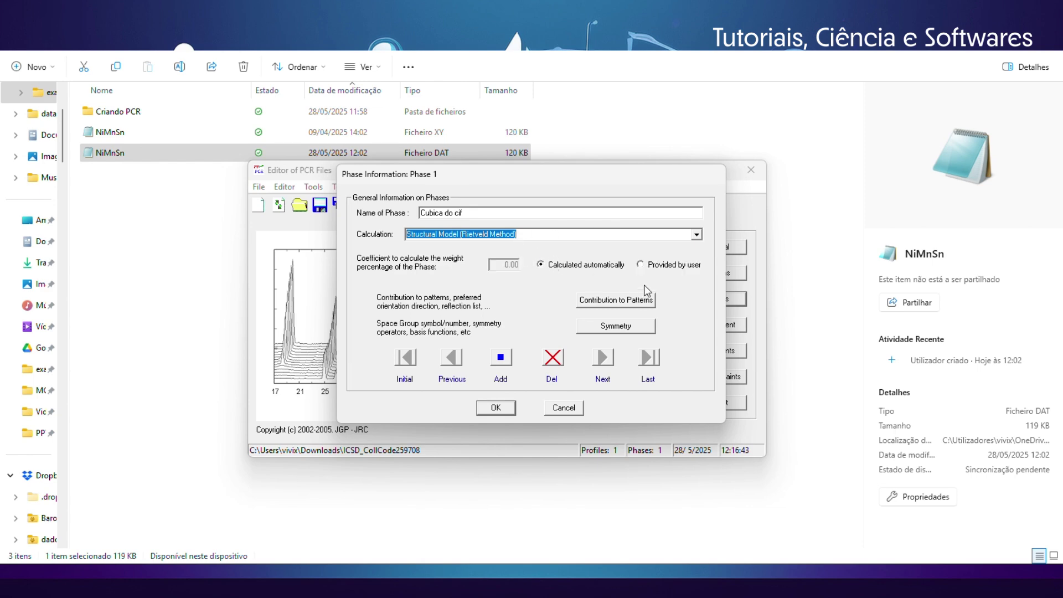
Set the phase's pattern contribution to X-Ray with the Pseudo-Voigt * Axial divergence asymmetry peak shape
click(642, 301)
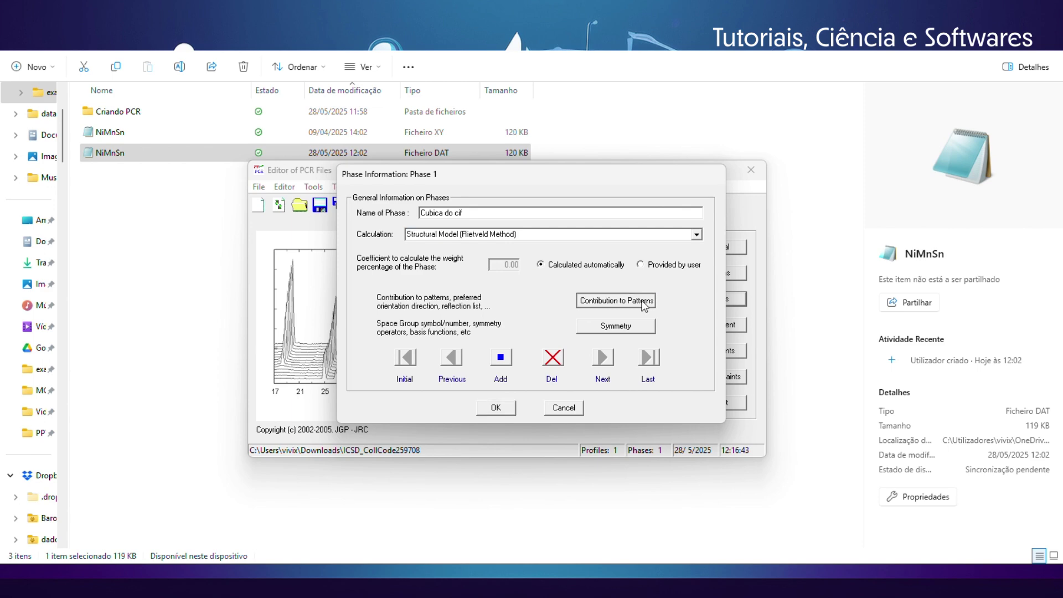
click(644, 304)
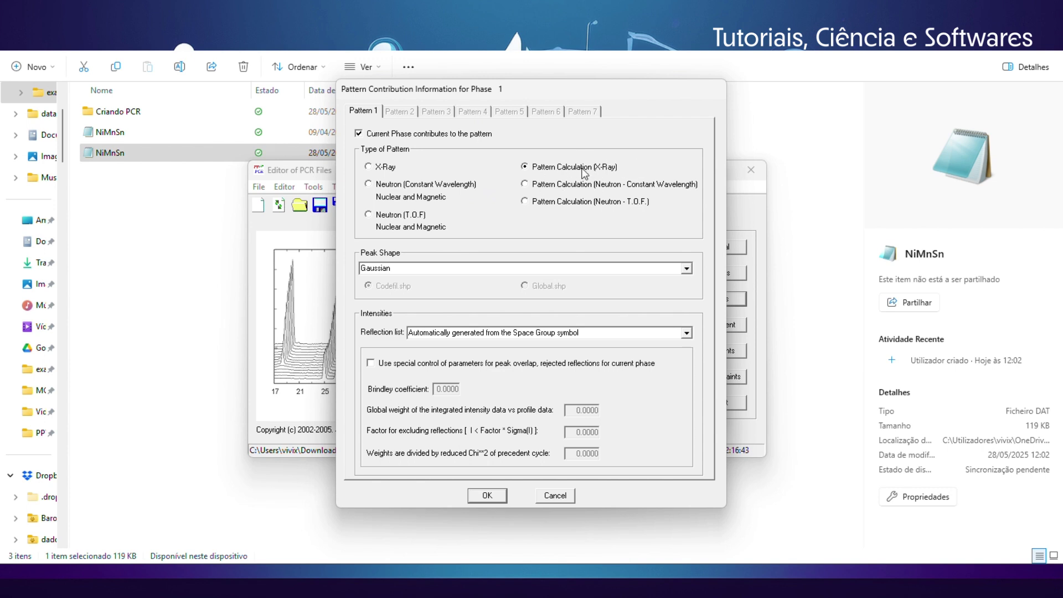
click(375, 171)
scroll(636, 268, down, 6)
scroll(633, 266, up, 1)
scroll(627, 266, down, 1)
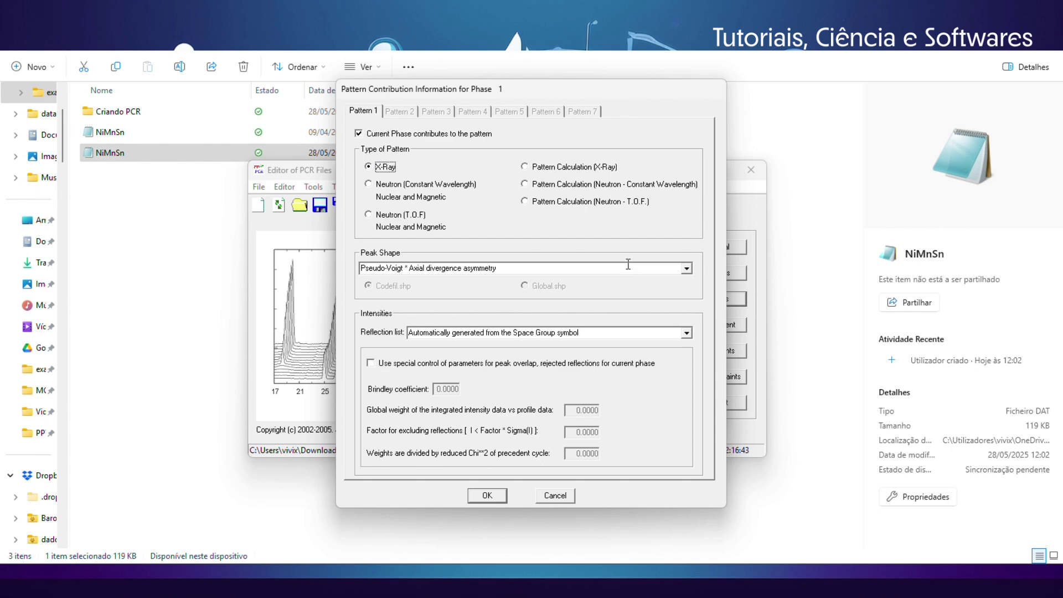
click(492, 499)
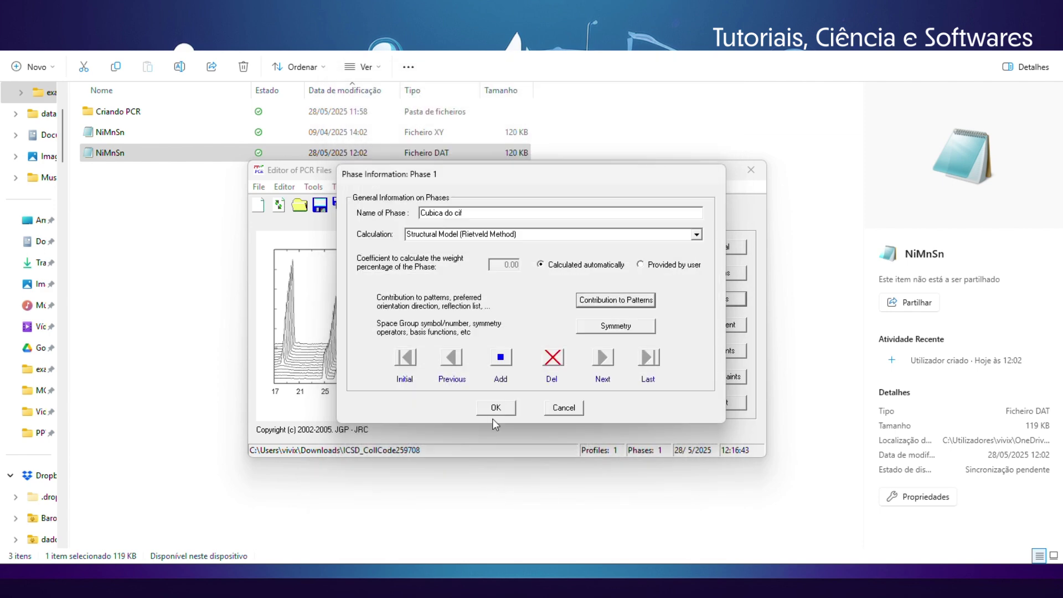
Check the phase's space group and symmetry operators, and confirm the phase information
click(605, 329)
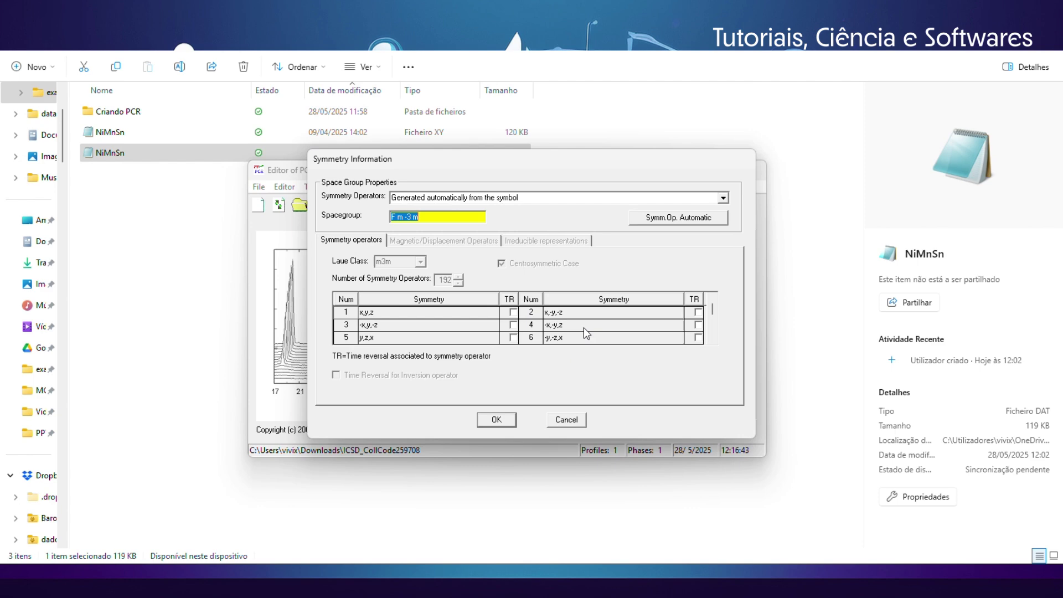
click(480, 421)
click(494, 408)
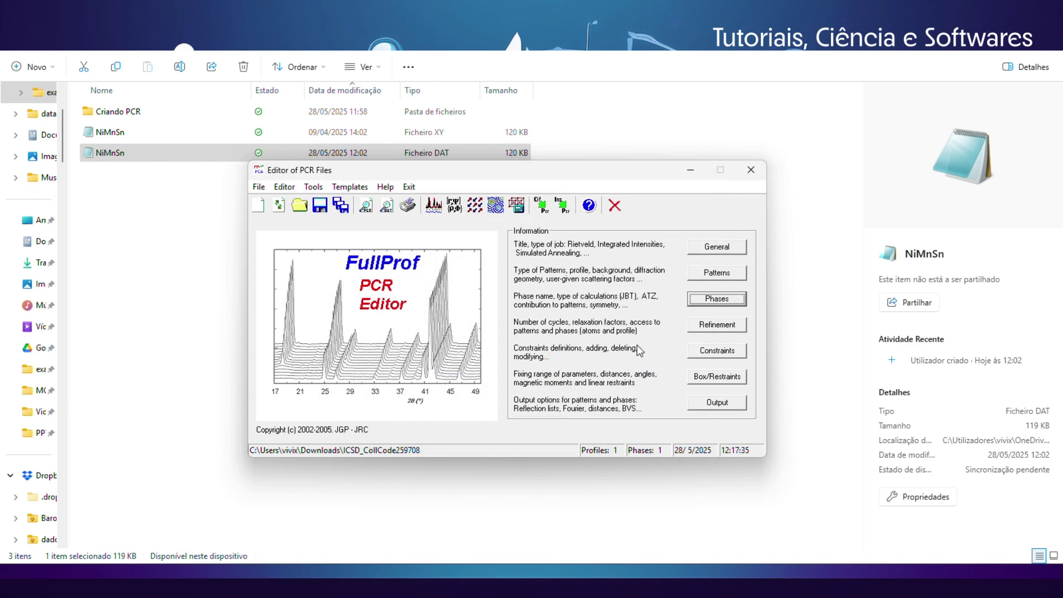
Set the refinement to 15 cycles and mark background polynomial coefficients a_0 and a_1 for refinement
click(718, 325)
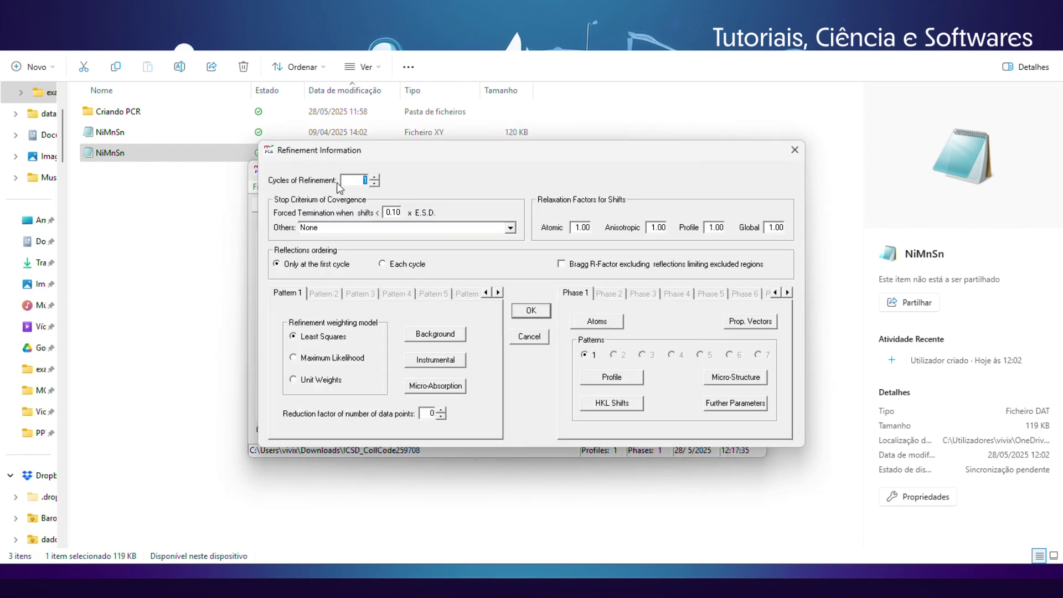
text(15)
click(409, 334)
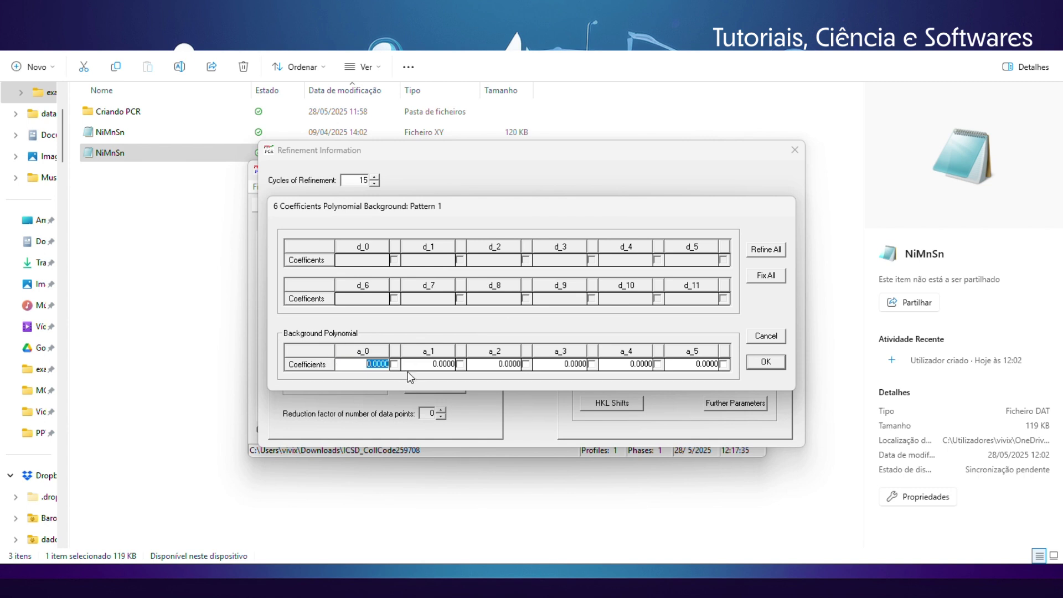
click(395, 366)
click(460, 365)
click(766, 362)
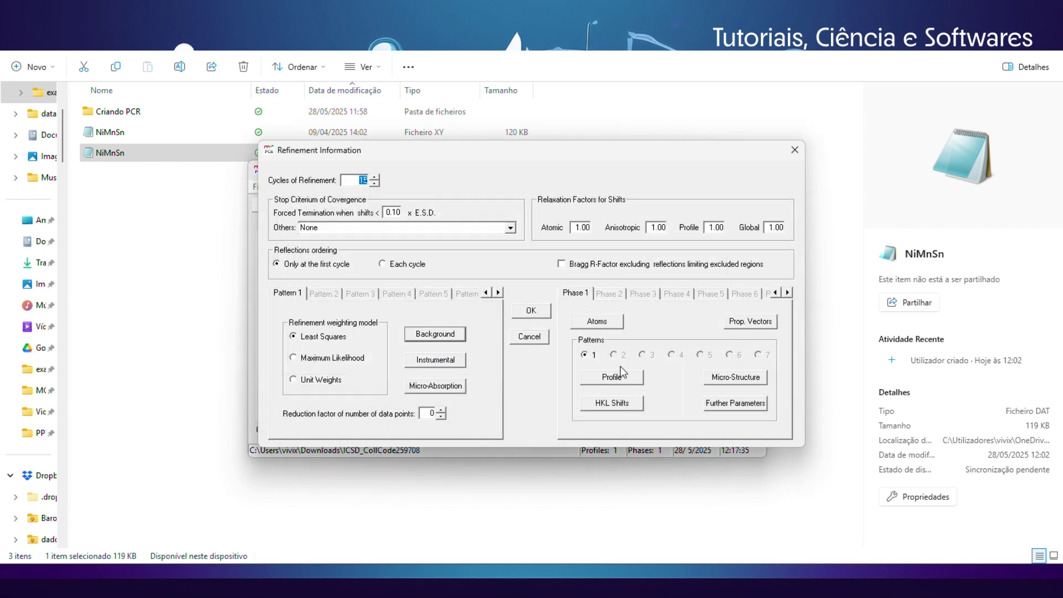
Review the atom list of phase 1, mark its Scale factor for refinement and accept the refinement settings
click(616, 322)
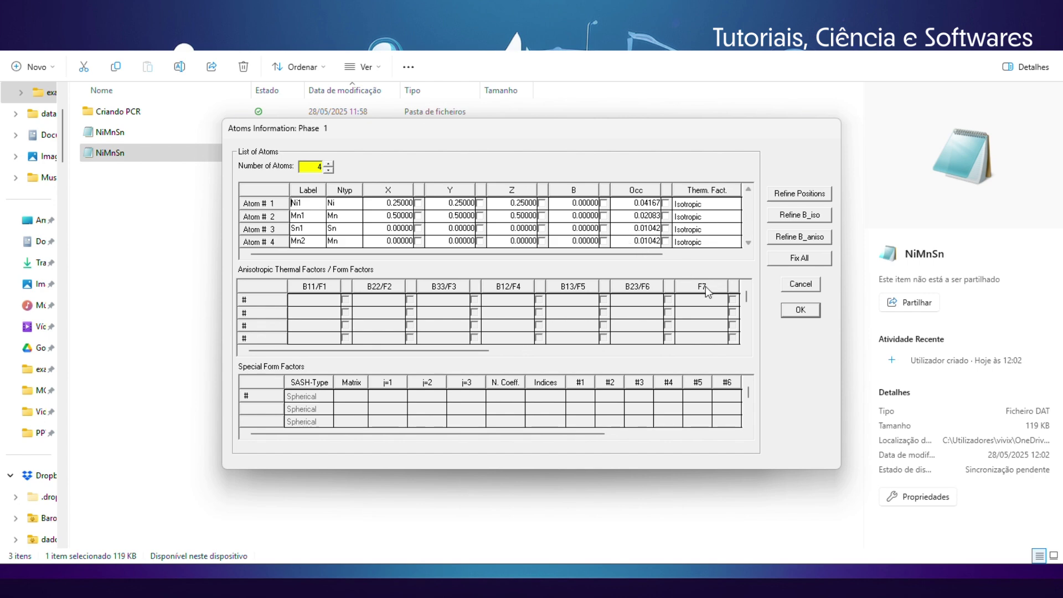
click(802, 317)
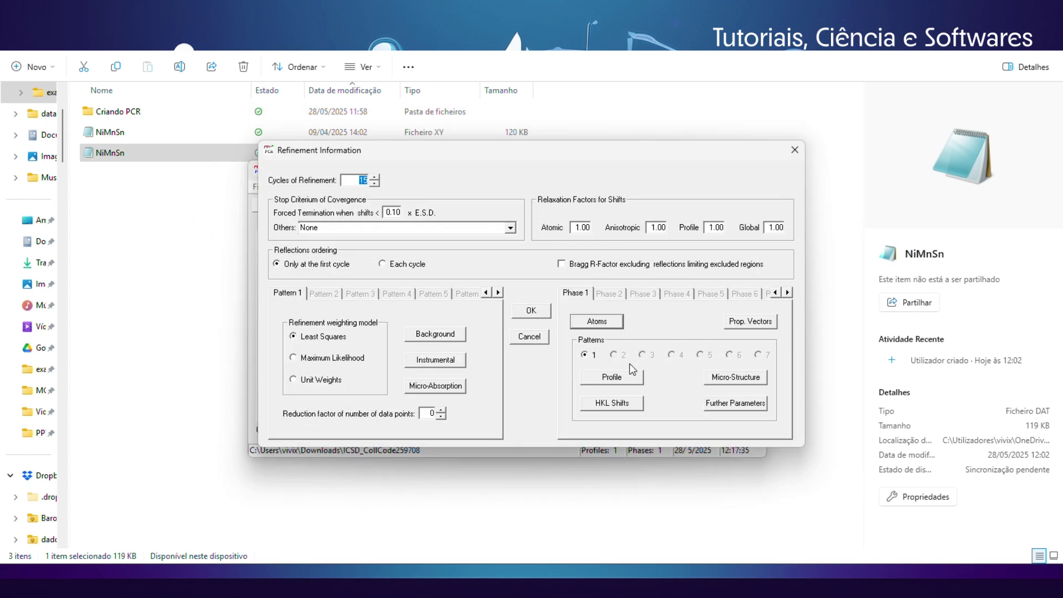
click(630, 377)
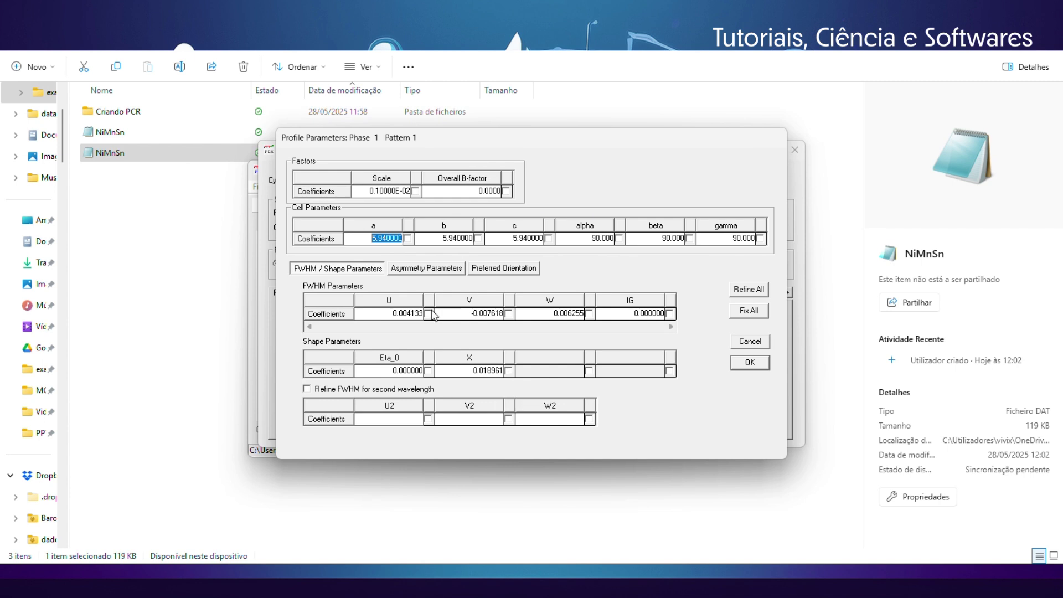
click(417, 191)
click(765, 363)
click(532, 311)
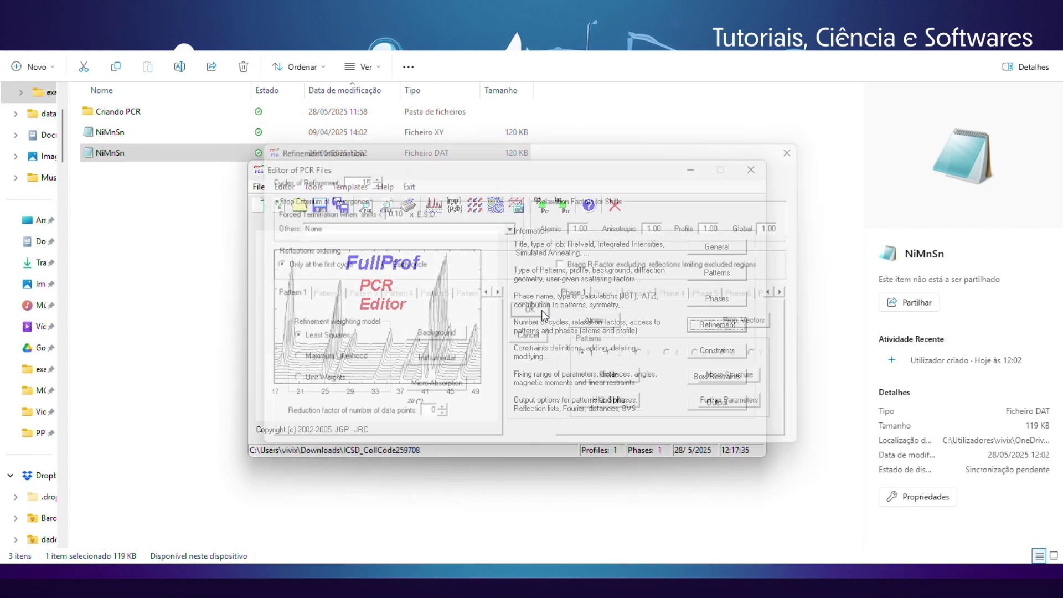
Save the PCR file as NiMnSn in the example fullprof folder on the Área de Trabalho
click(260, 188)
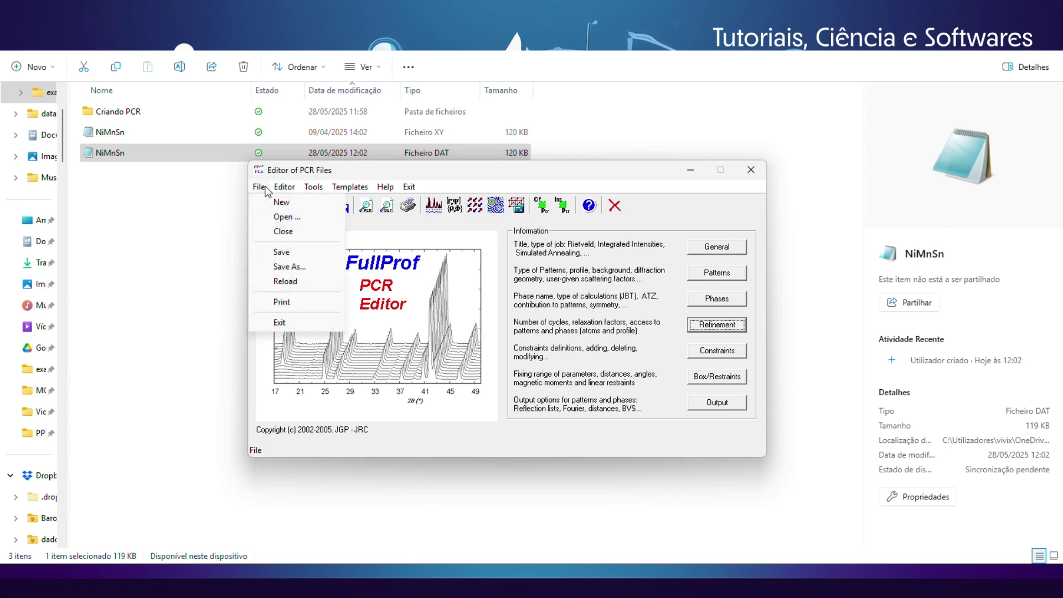
click(300, 265)
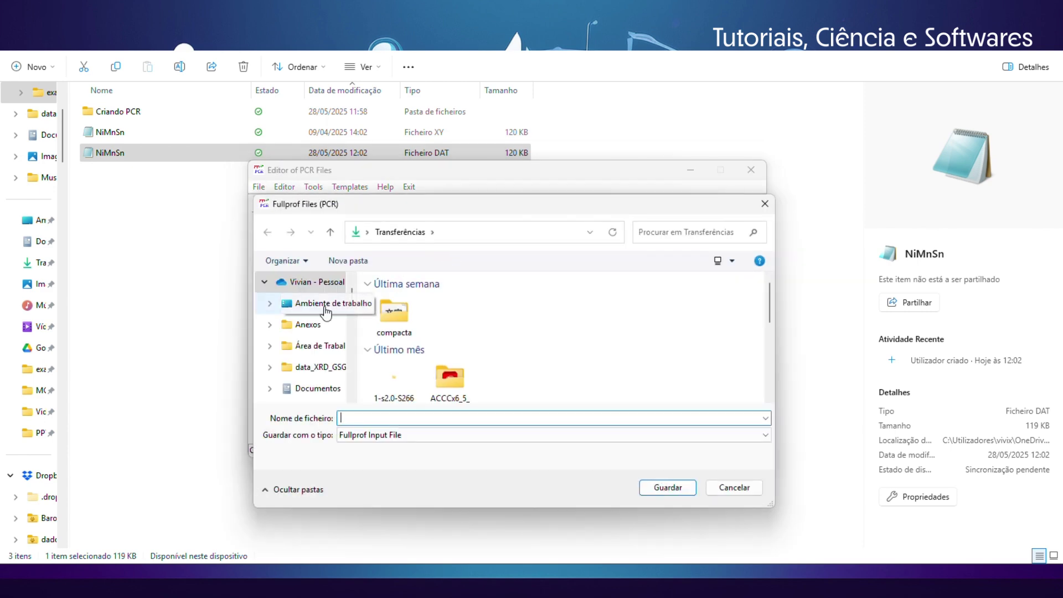
scroll(310, 346, down, 6)
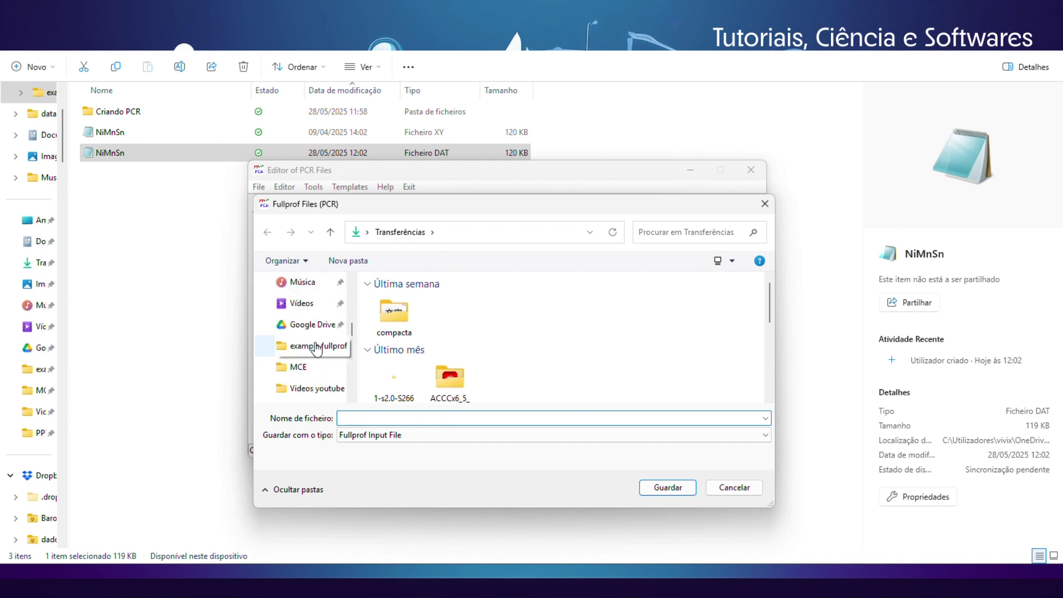
scroll(318, 343, down, 6)
scroll(310, 332, up, 10)
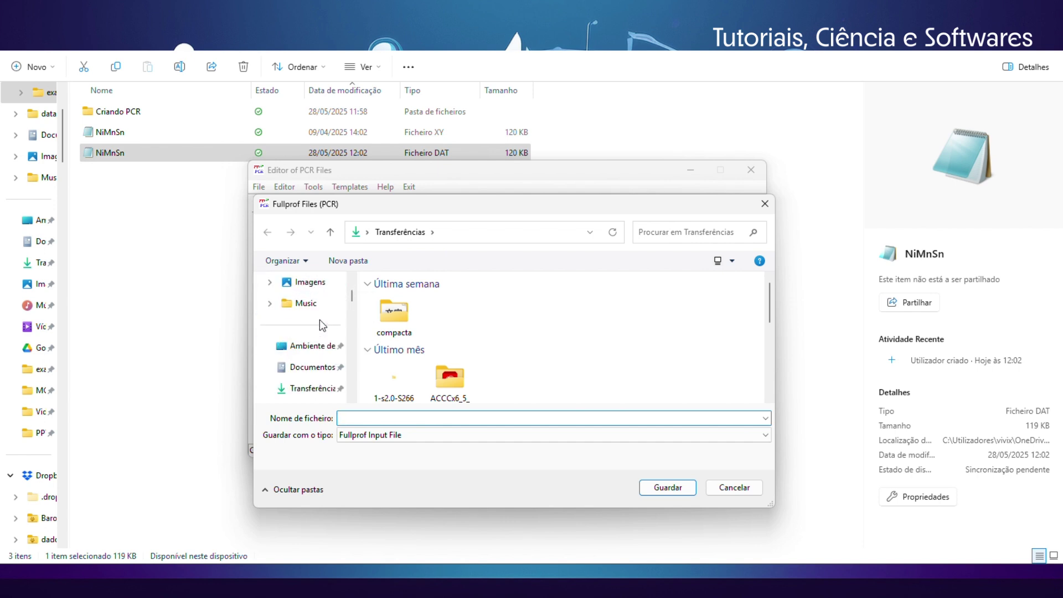
click(317, 348)
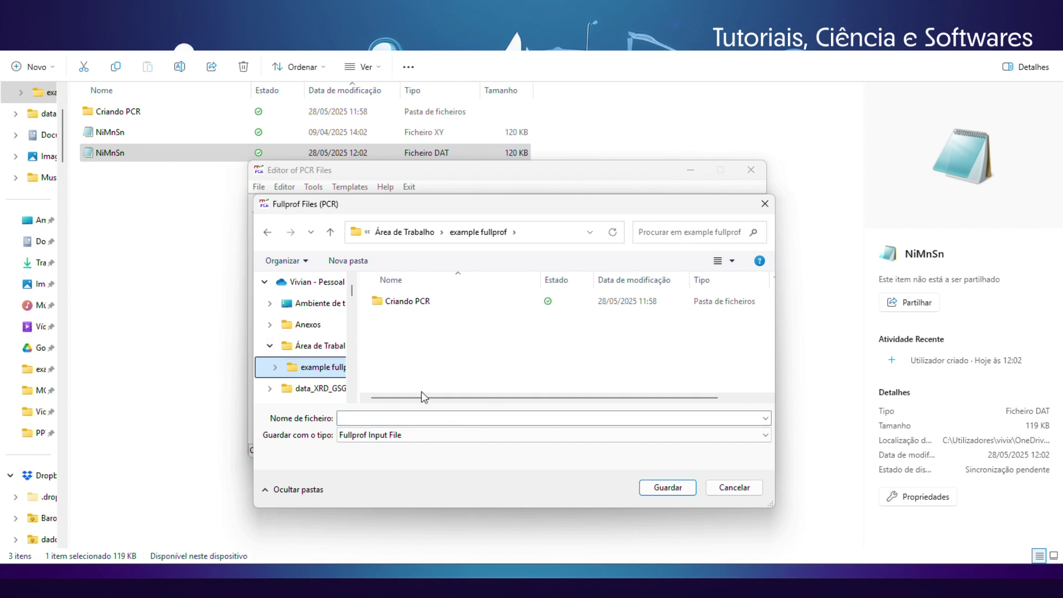
click(441, 424)
text(NiMnSn)
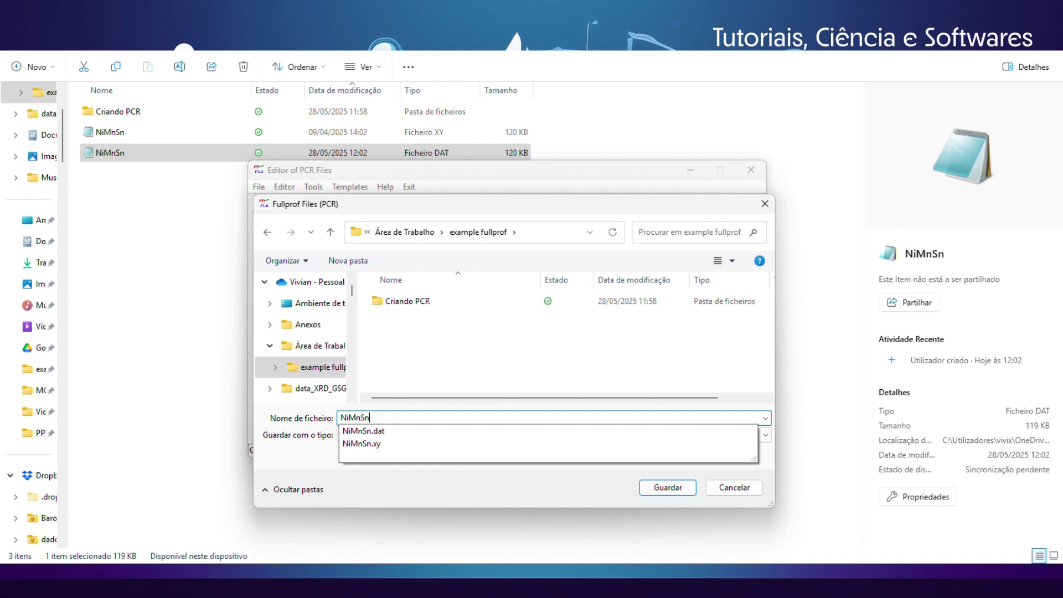
click(660, 487)
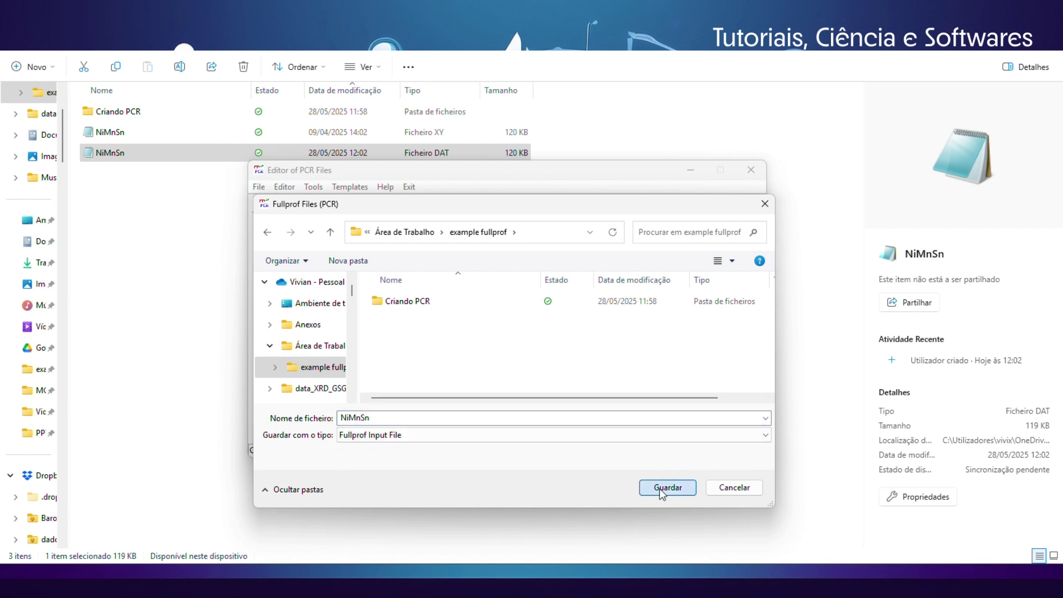
click(660, 487)
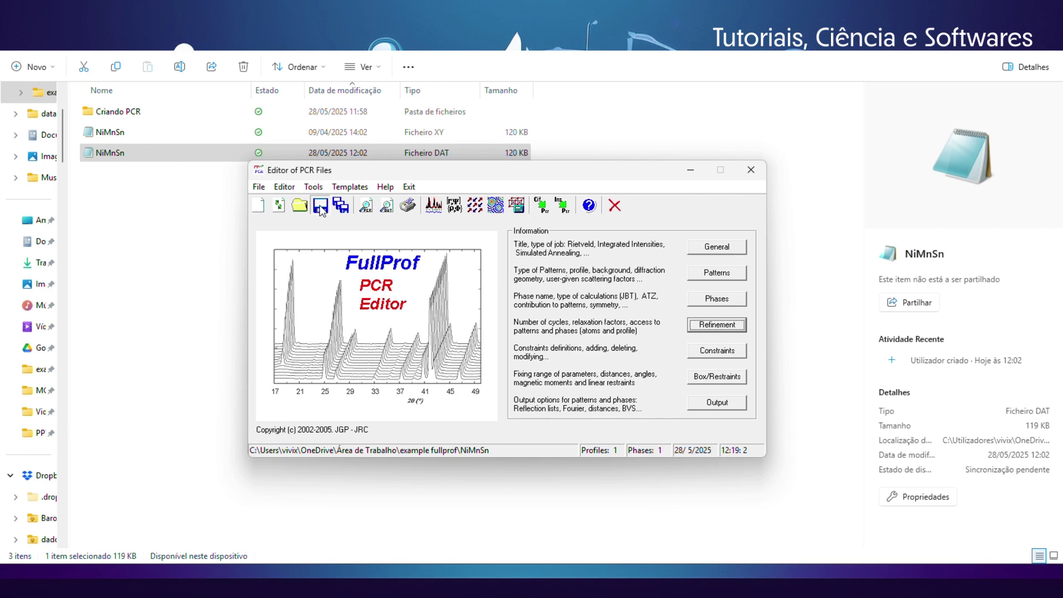
Run FullProf on the NiMnSn PCR file, repeat the run, and close it with the PCR file reloaded
click(437, 207)
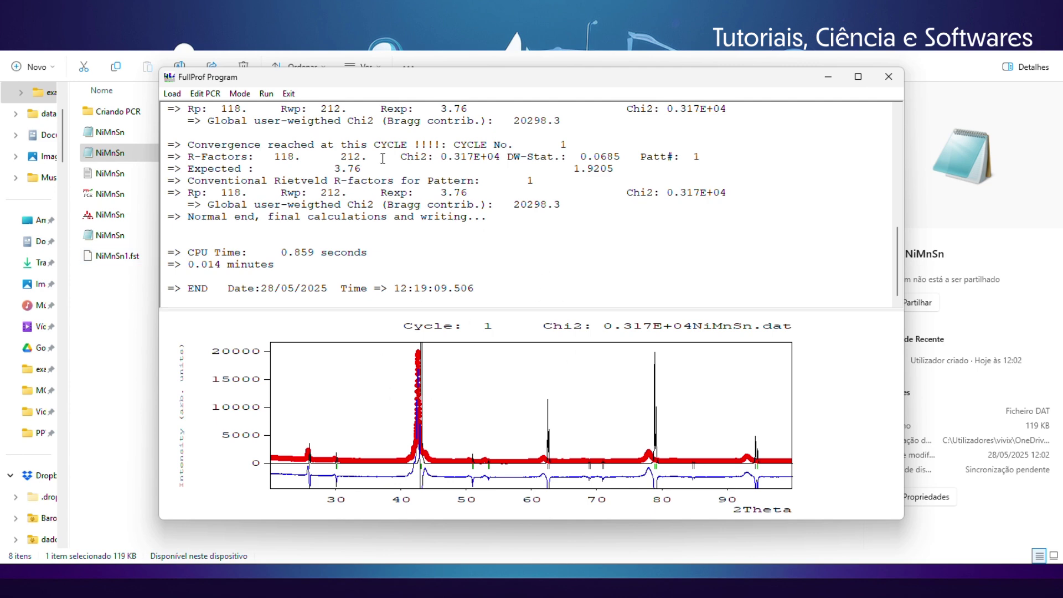
click(267, 93)
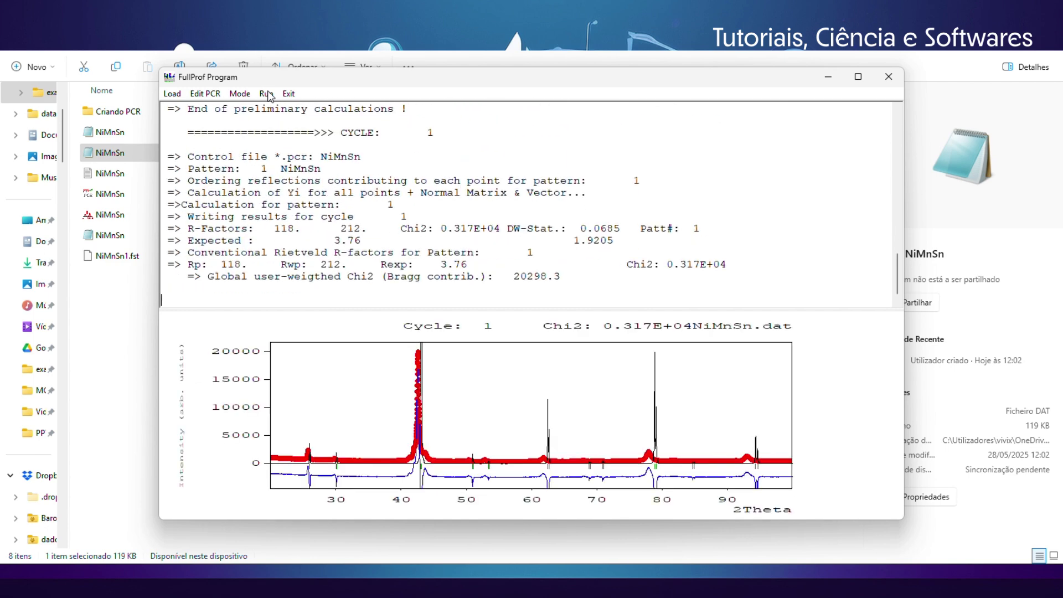
click(889, 76)
click(536, 333)
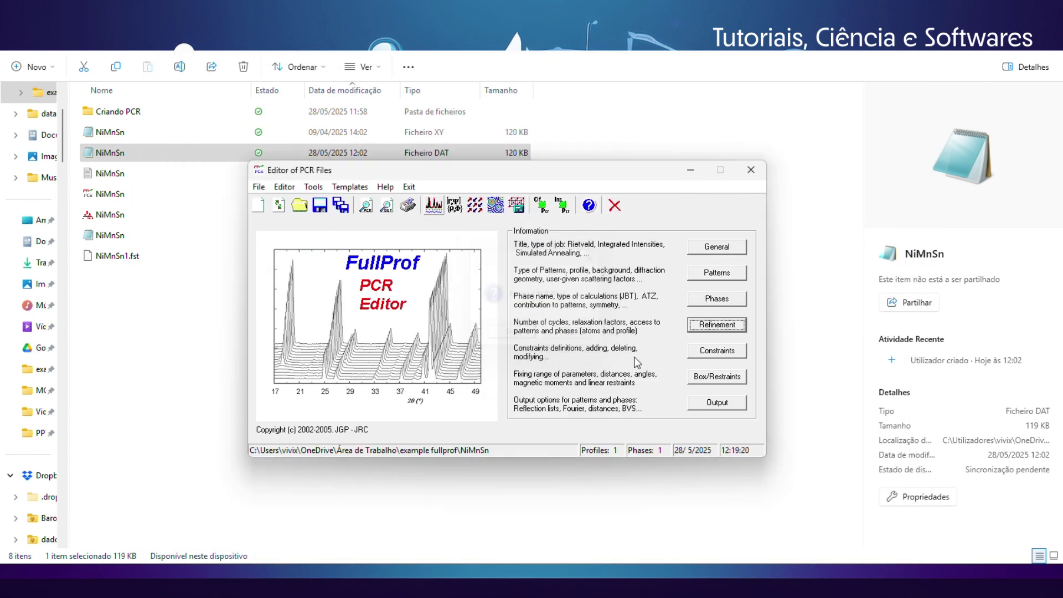
Mark background coefficients a_0 and a_1 and the phase 1 Scale factor for refinement, and accept the refinement settings
click(715, 326)
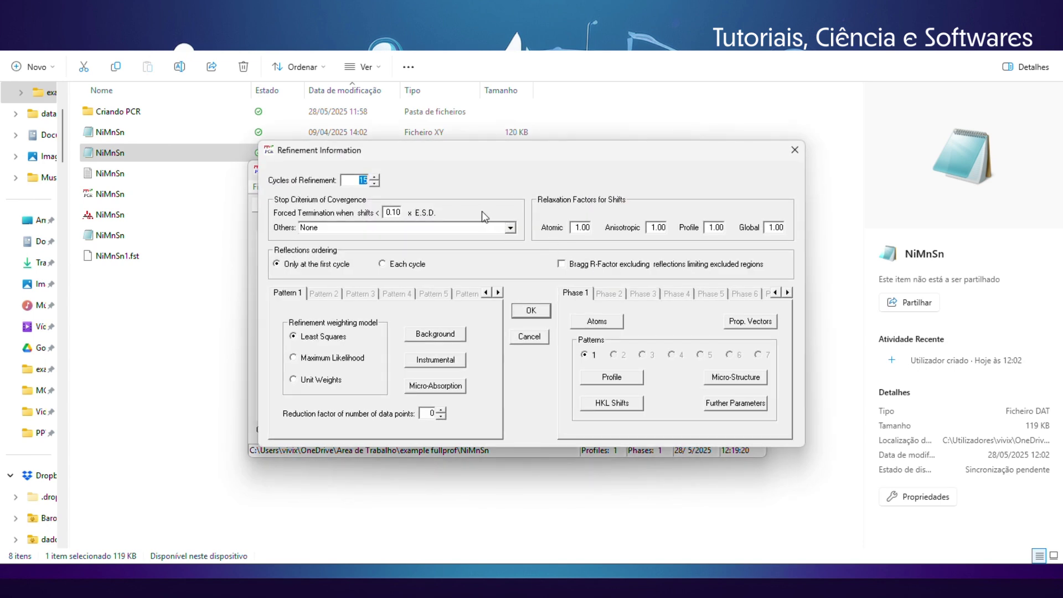
click(457, 334)
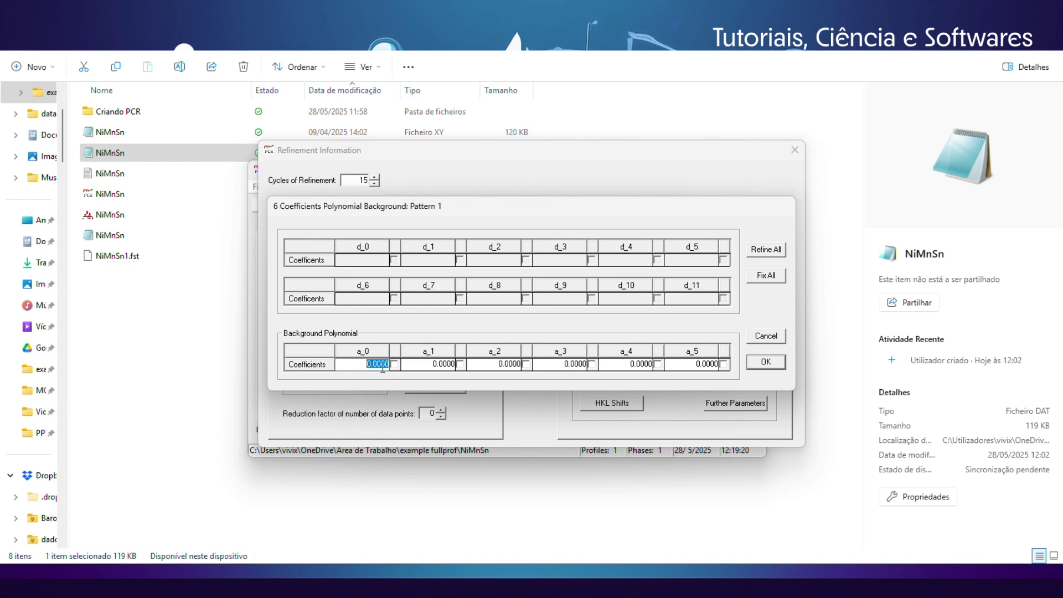
click(394, 363)
click(775, 363)
click(614, 377)
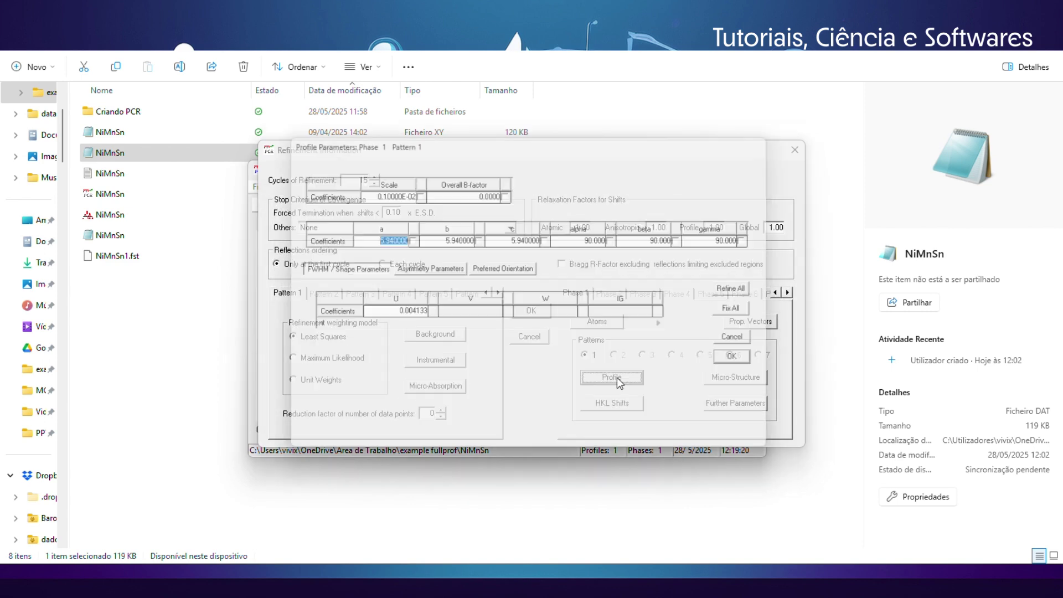
click(415, 192)
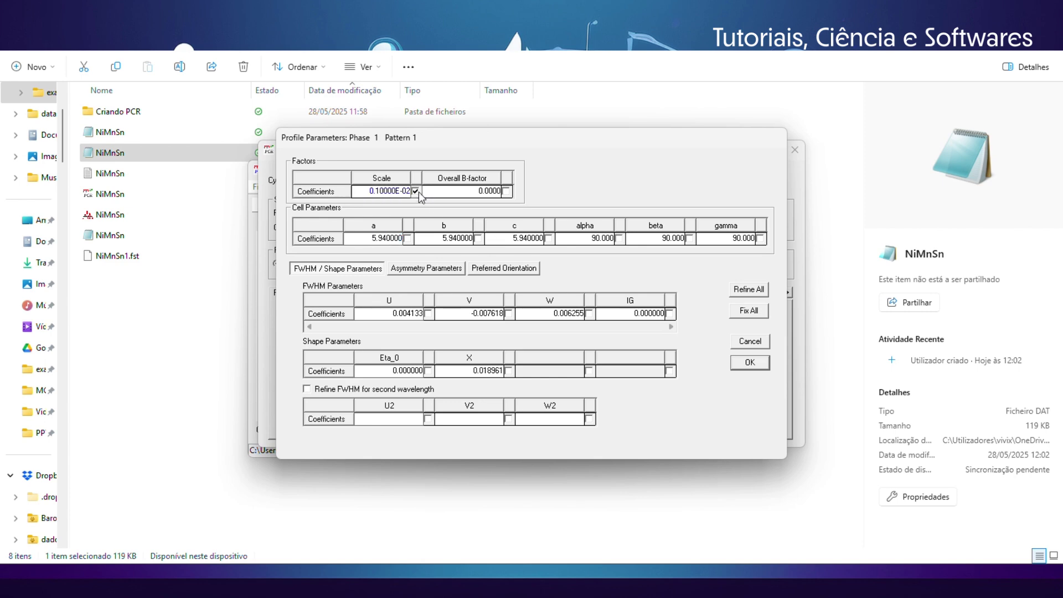
click(749, 359)
click(532, 308)
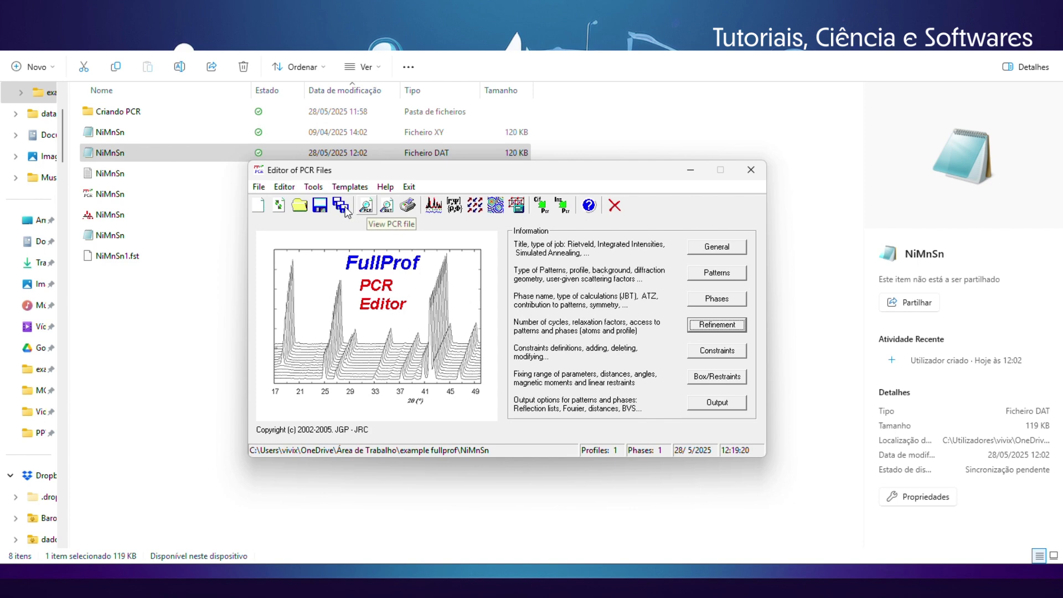
Run the refinement, inspect the strongest peak up close, rerun it and reload the refined PCR file
click(438, 209)
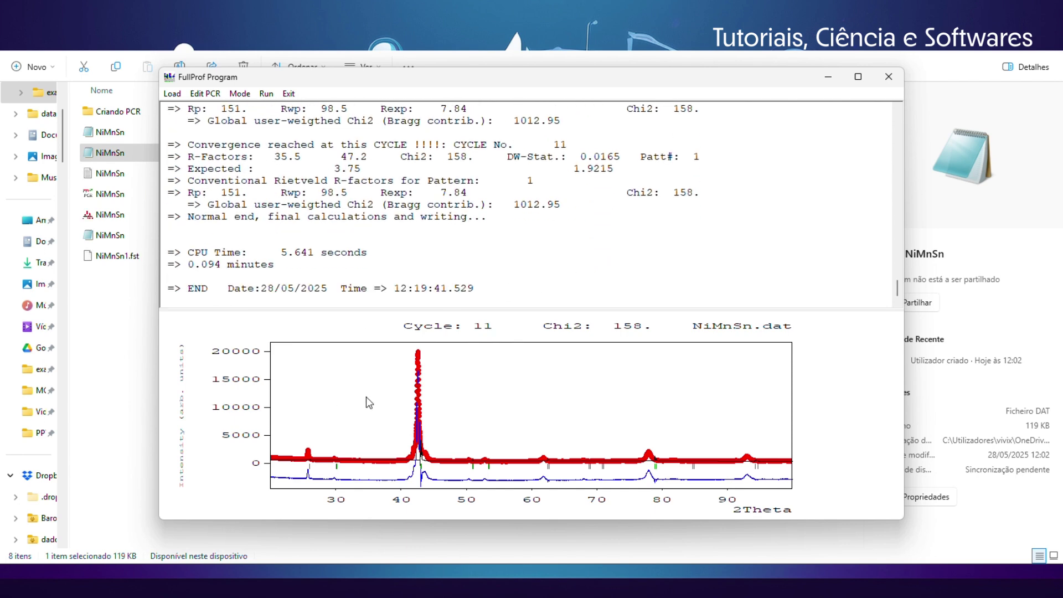
drag(391, 350, 484, 482)
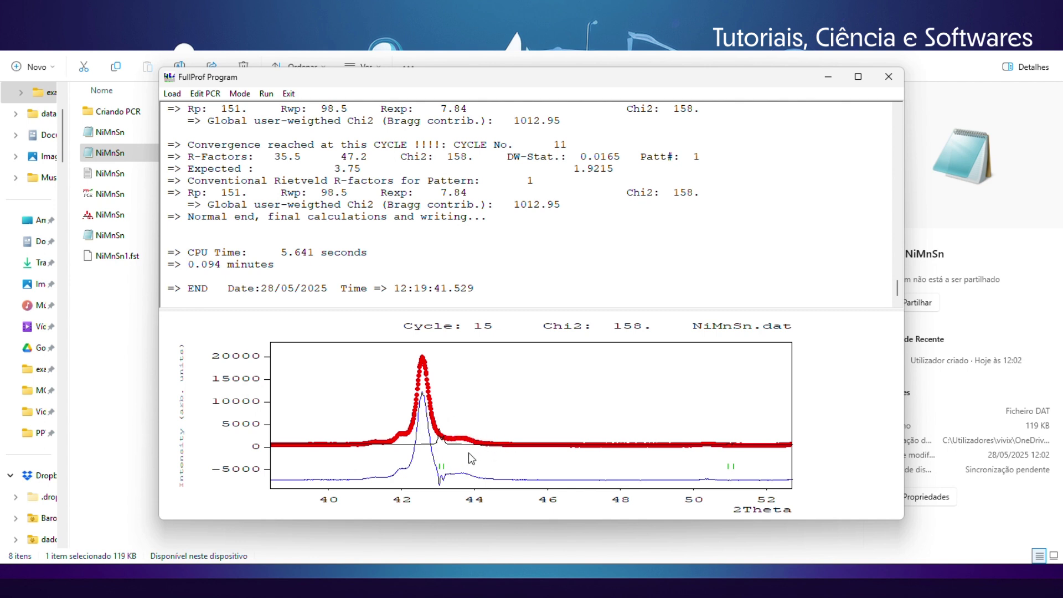
click(261, 98)
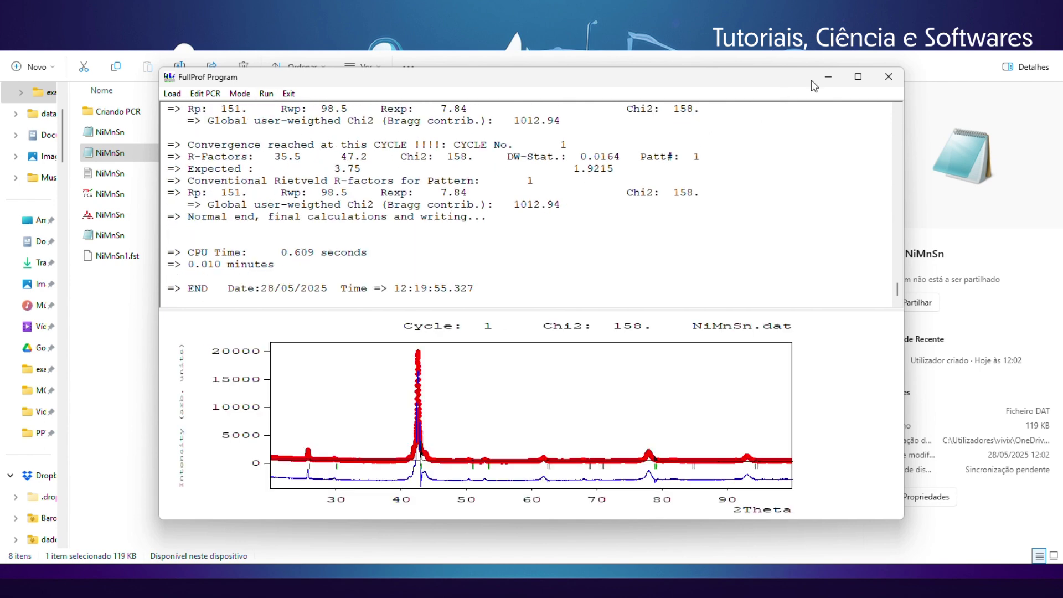
click(888, 76)
click(547, 334)
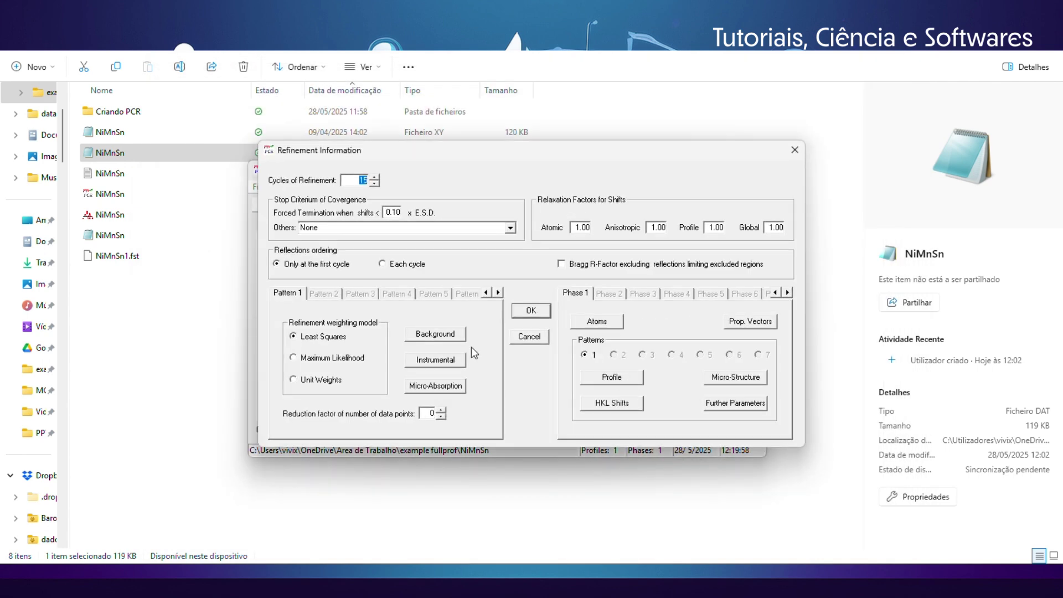
Check the background coefficients, mark phase 1 cell parameters a, b and c for refinement, and accept the settings
click(434, 334)
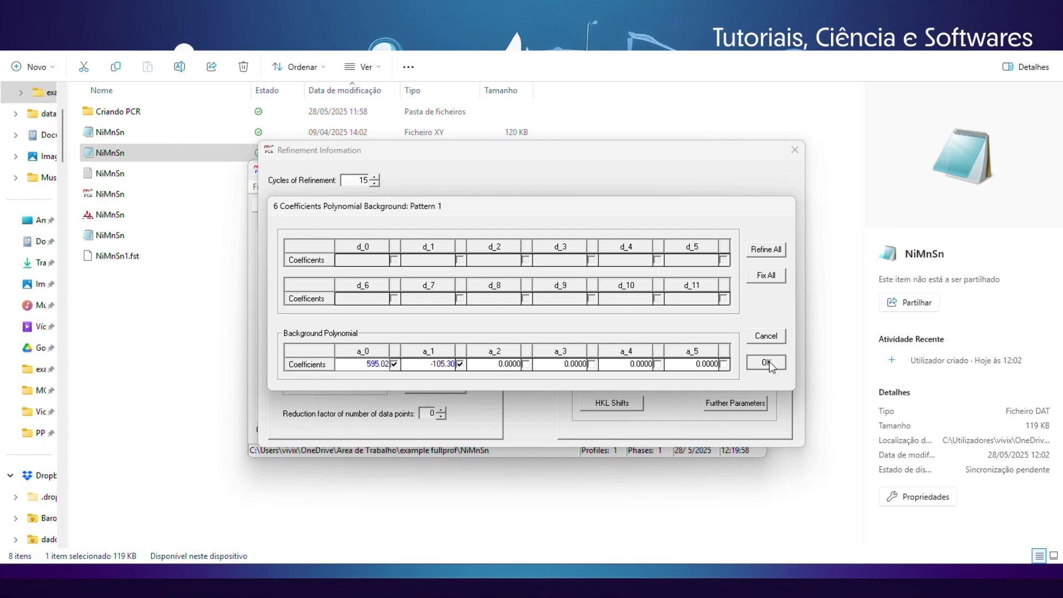
click(765, 362)
click(636, 376)
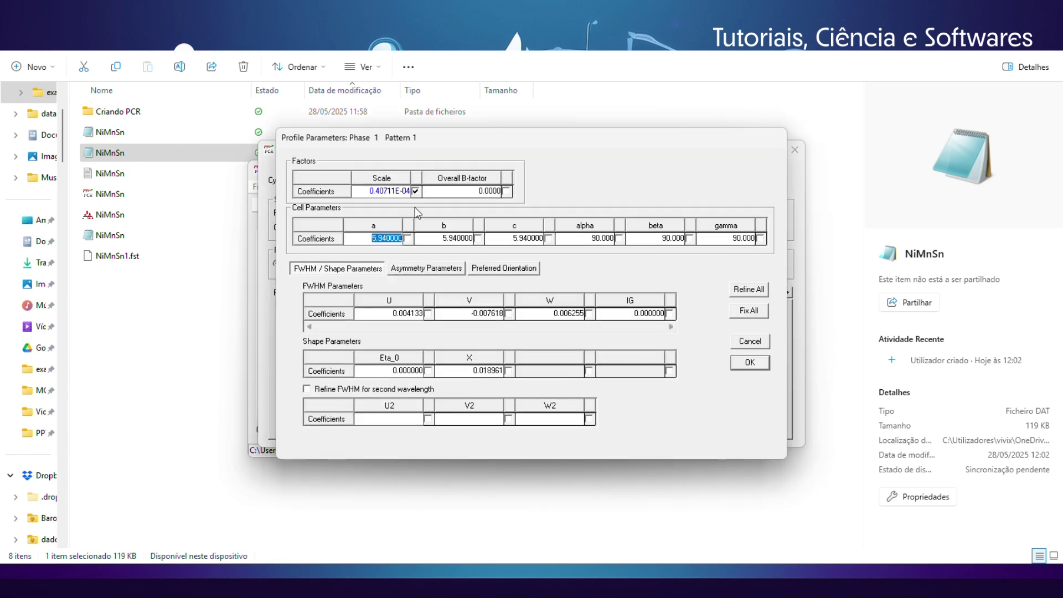
click(408, 238)
click(478, 238)
click(548, 238)
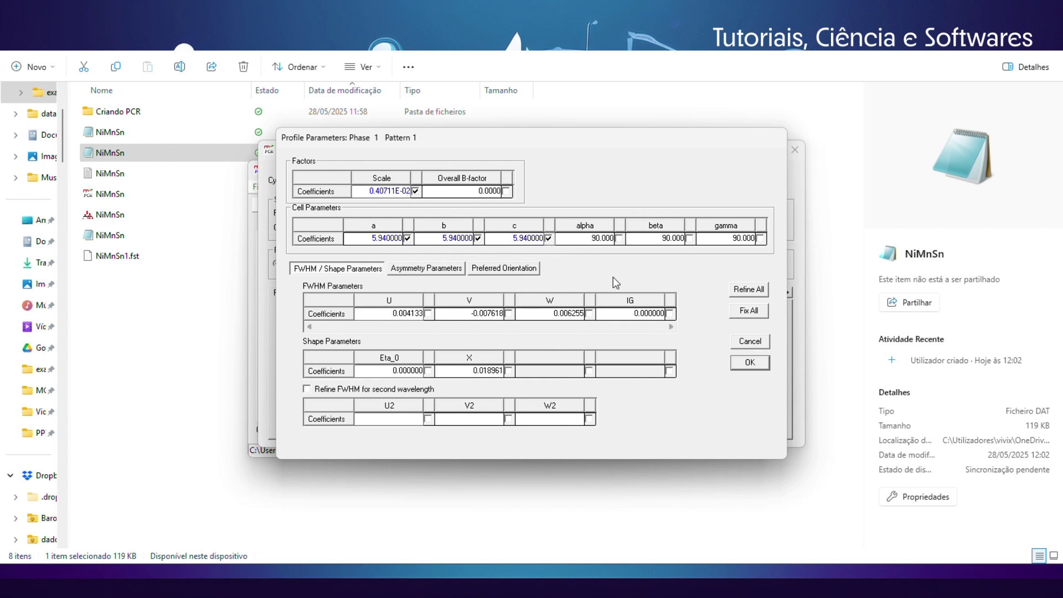
click(759, 366)
click(531, 310)
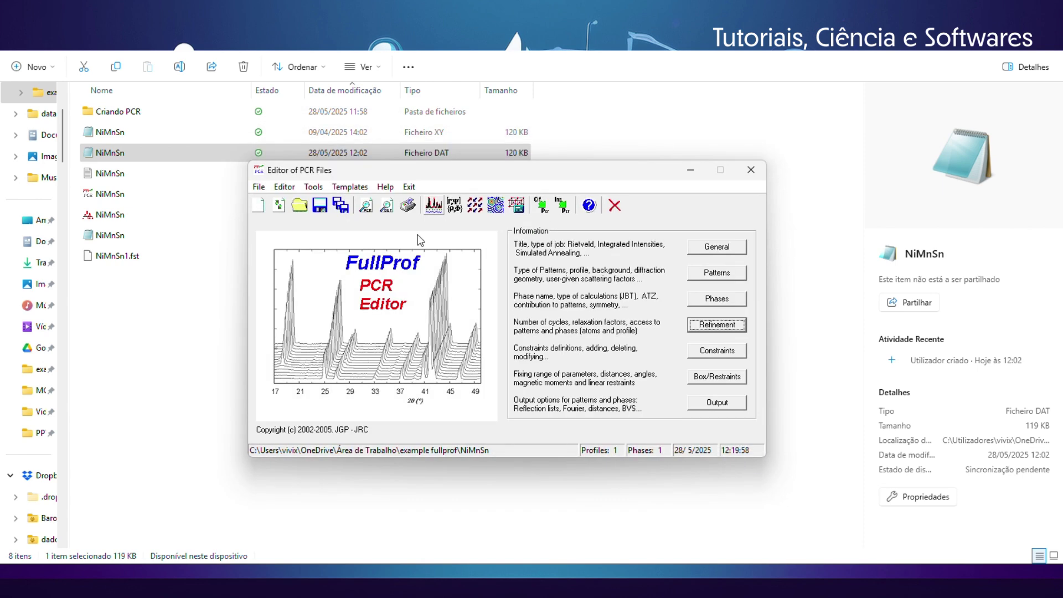
Save the PCR file, run the cell-parameter refinement, check its convergence message and reload the refined PCR file
click(325, 212)
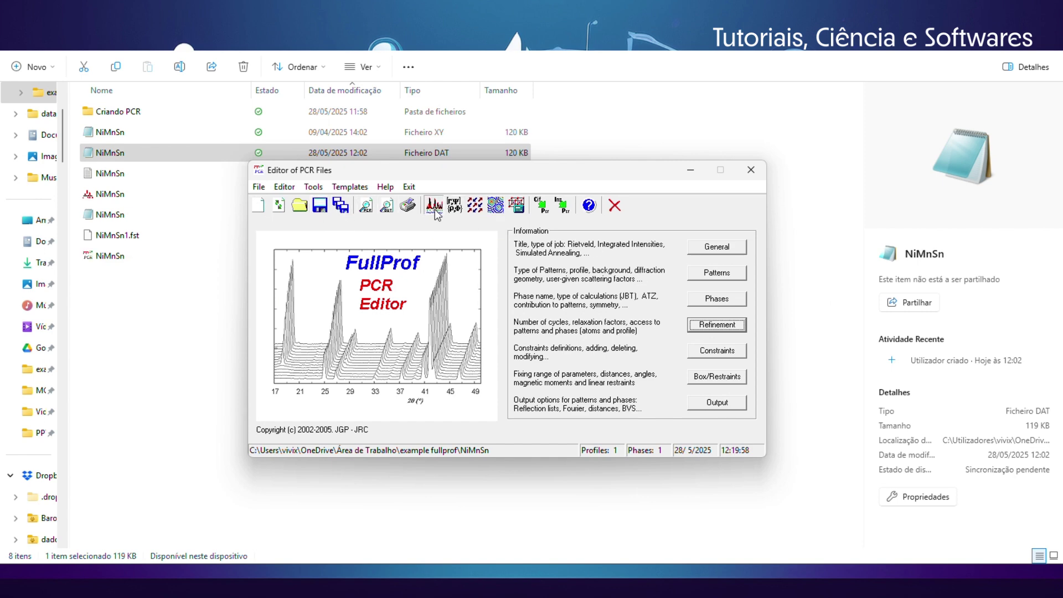
click(435, 209)
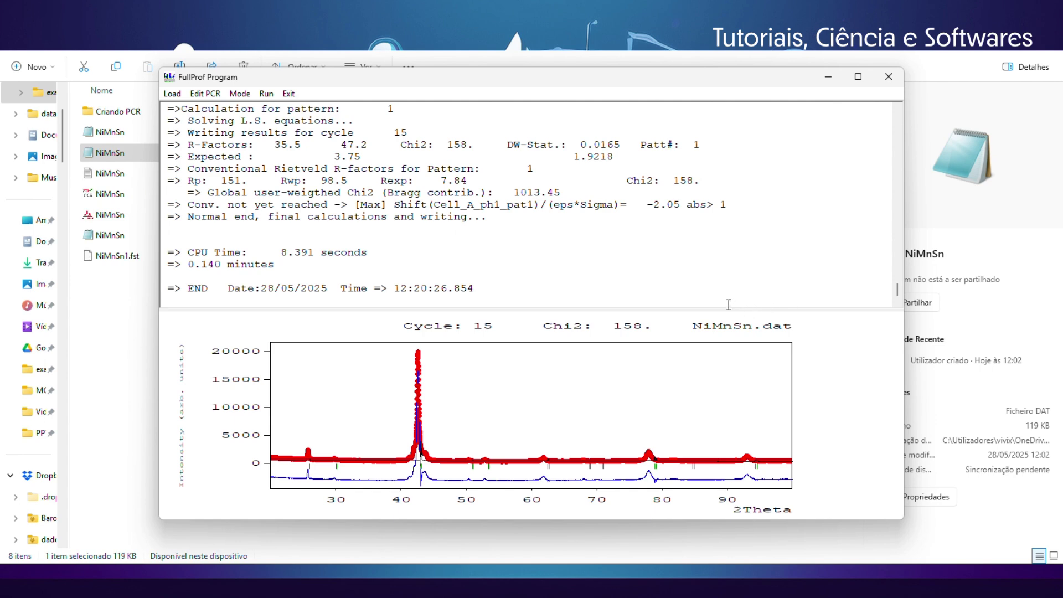
drag(189, 204, 738, 199)
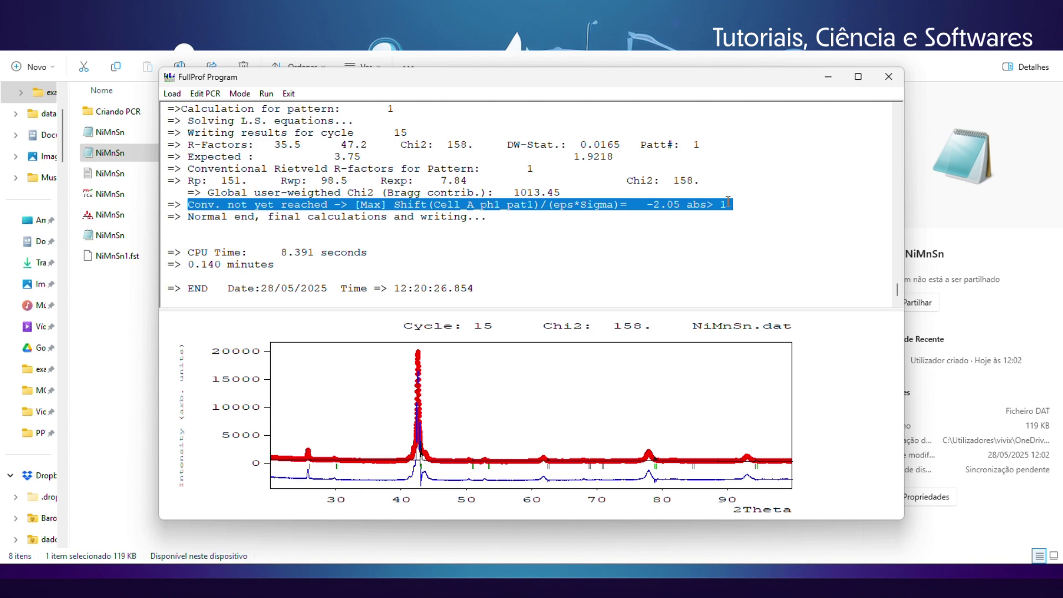
click(887, 77)
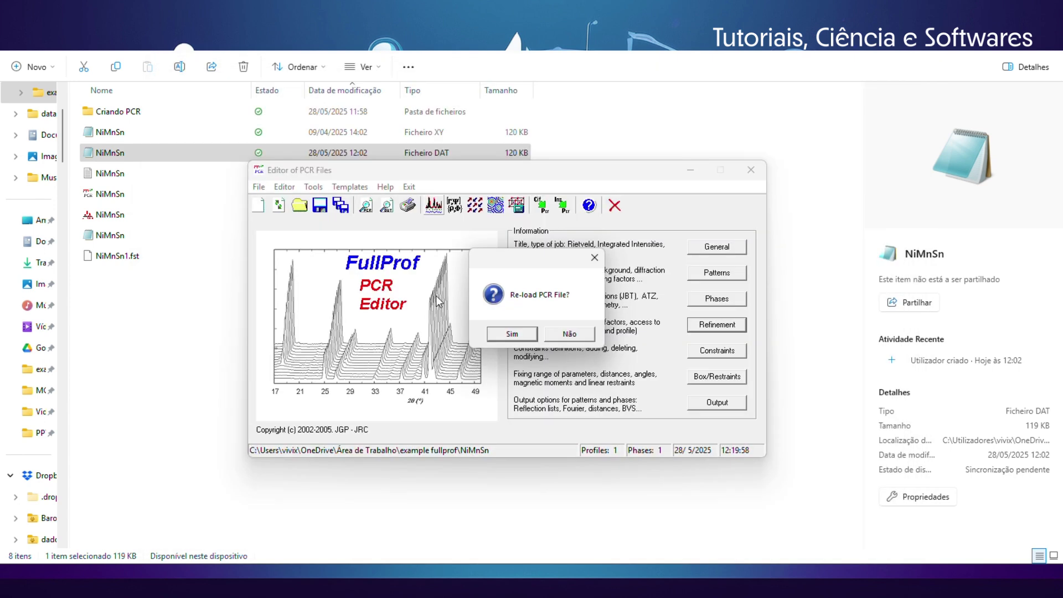
click(508, 334)
Mark all six background polynomial coefficients, a_0 to a_5, for refinement and accept the refinement settings
click(709, 329)
click(437, 334)
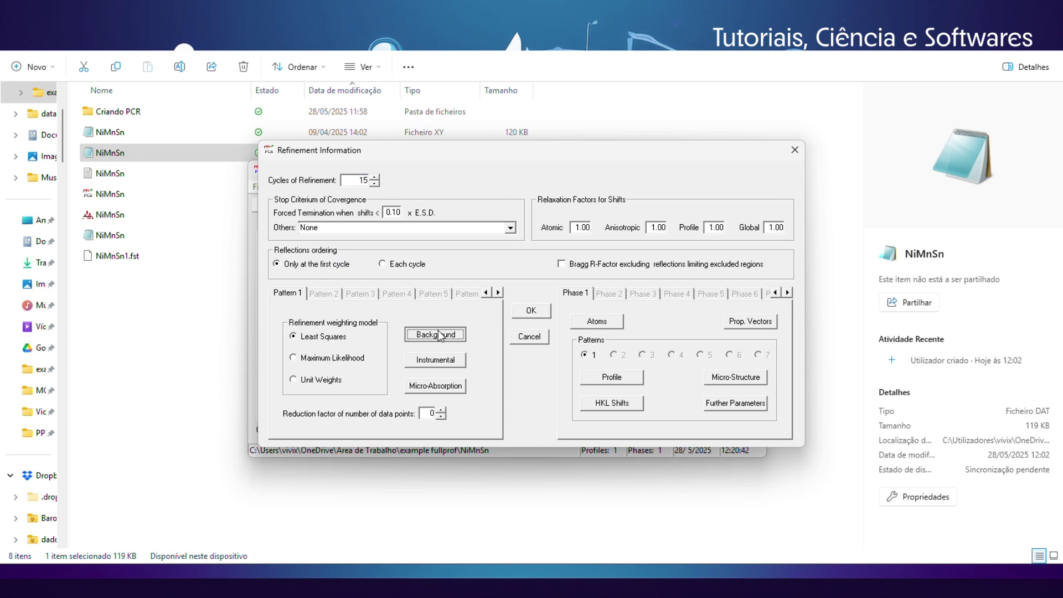
click(772, 255)
click(767, 361)
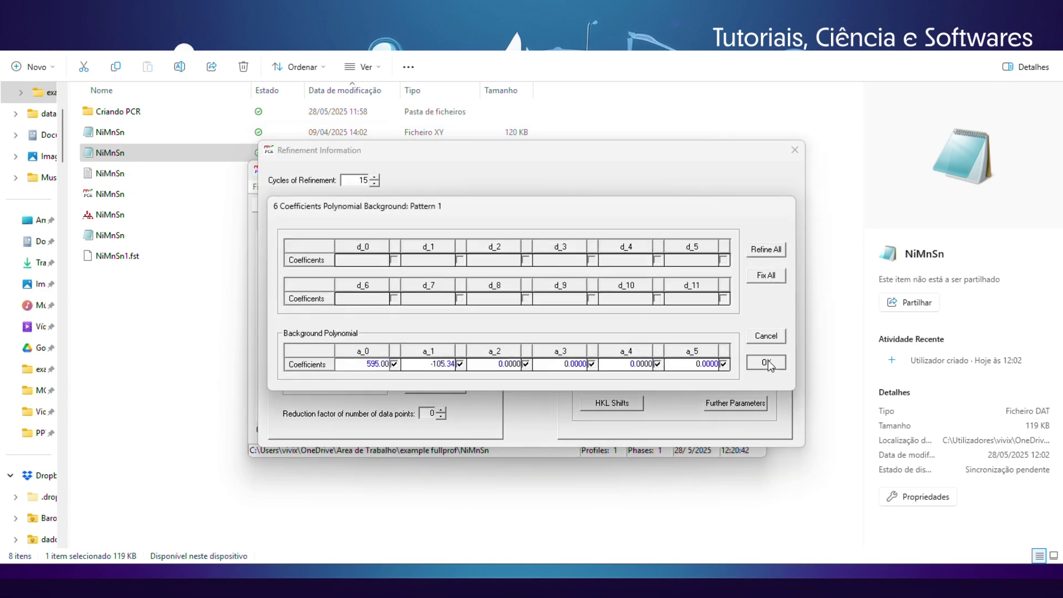
click(530, 311)
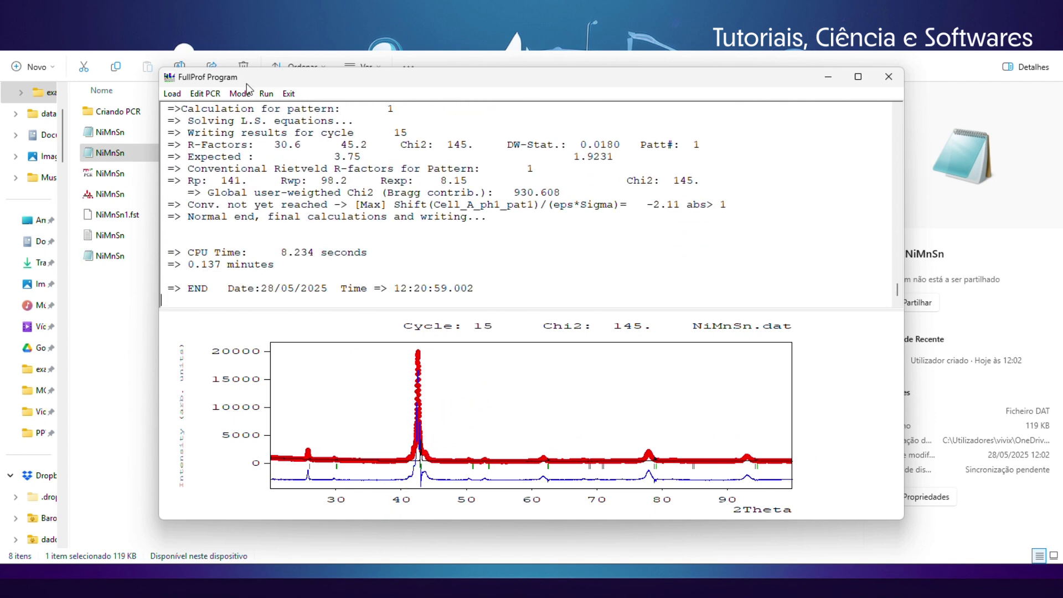
Rerun the refinement with the full background polynomial and reload the refined PCR file
click(265, 94)
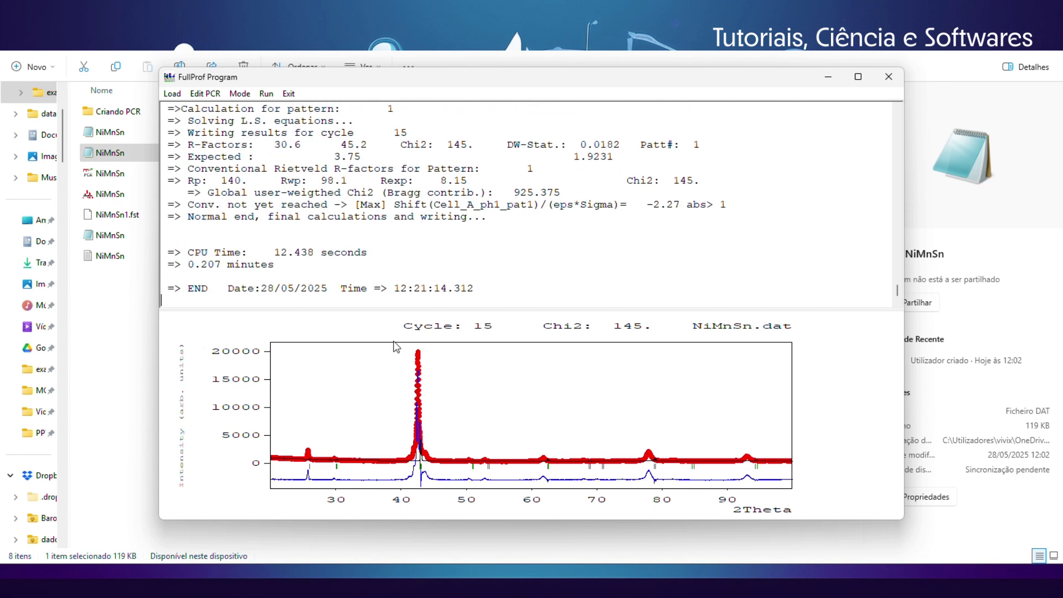
click(888, 77)
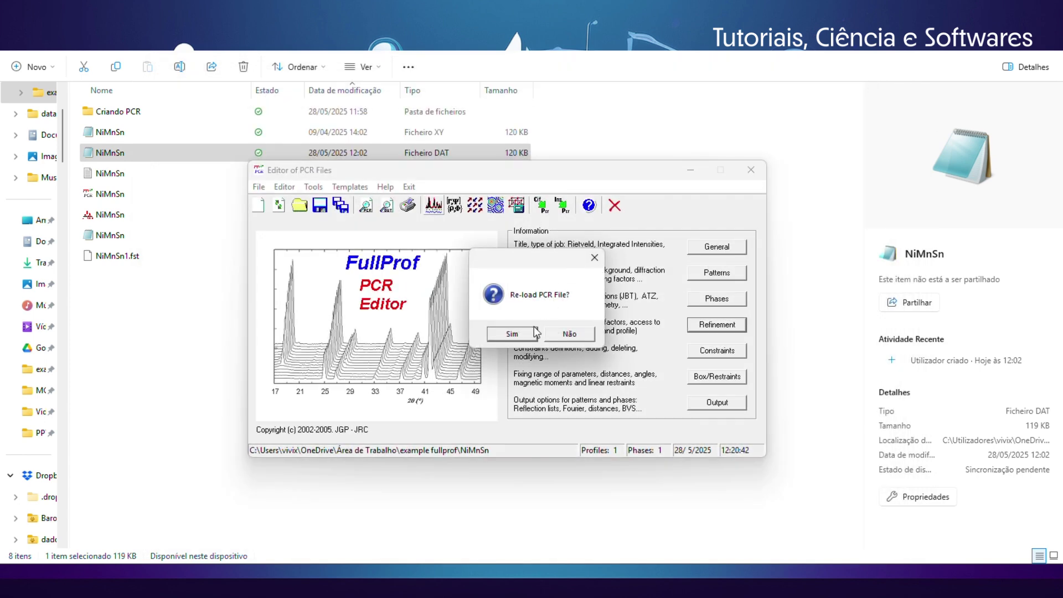
click(520, 332)
Set the pattern's background mode to linear interpolation between a set of background points with refinable heights
click(723, 273)
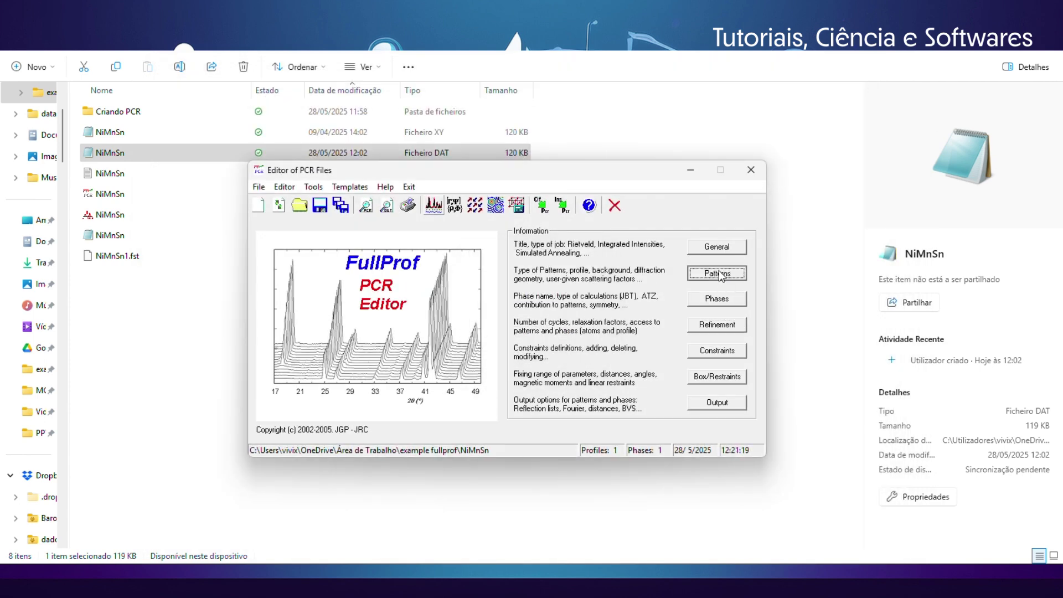
click(661, 277)
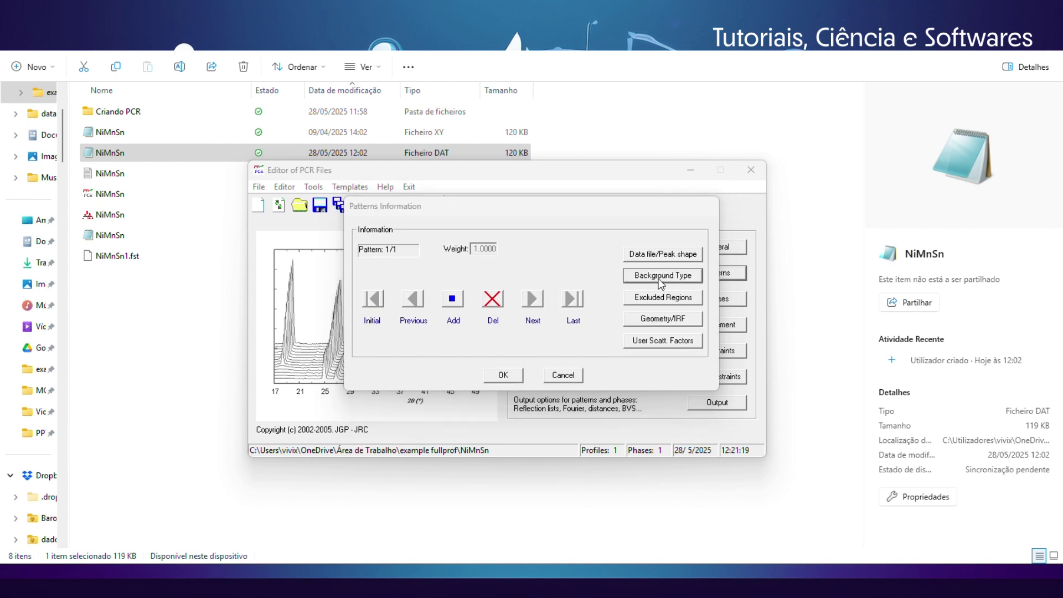
click(349, 350)
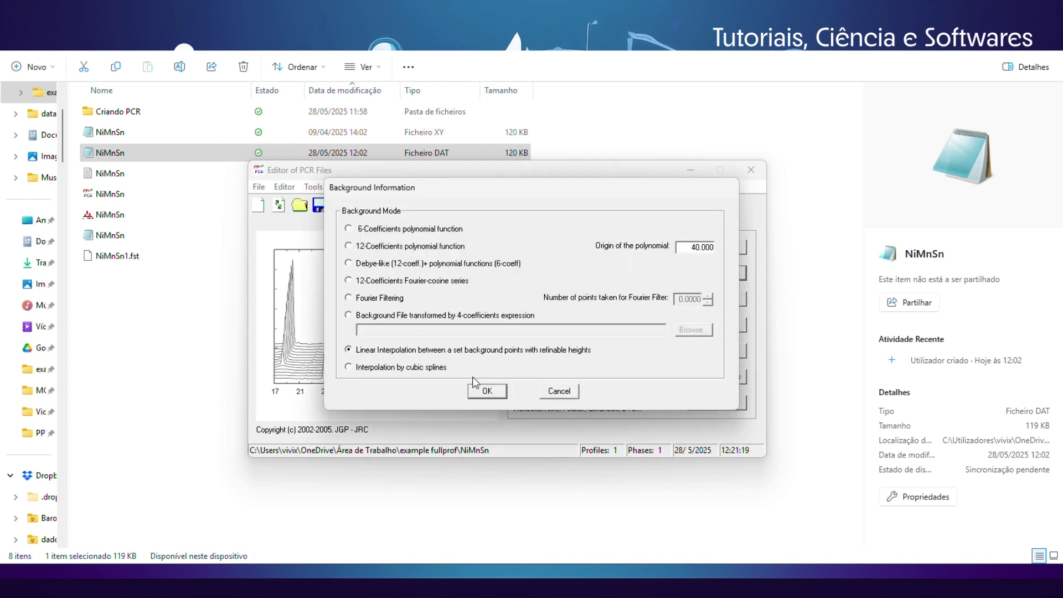
click(487, 391)
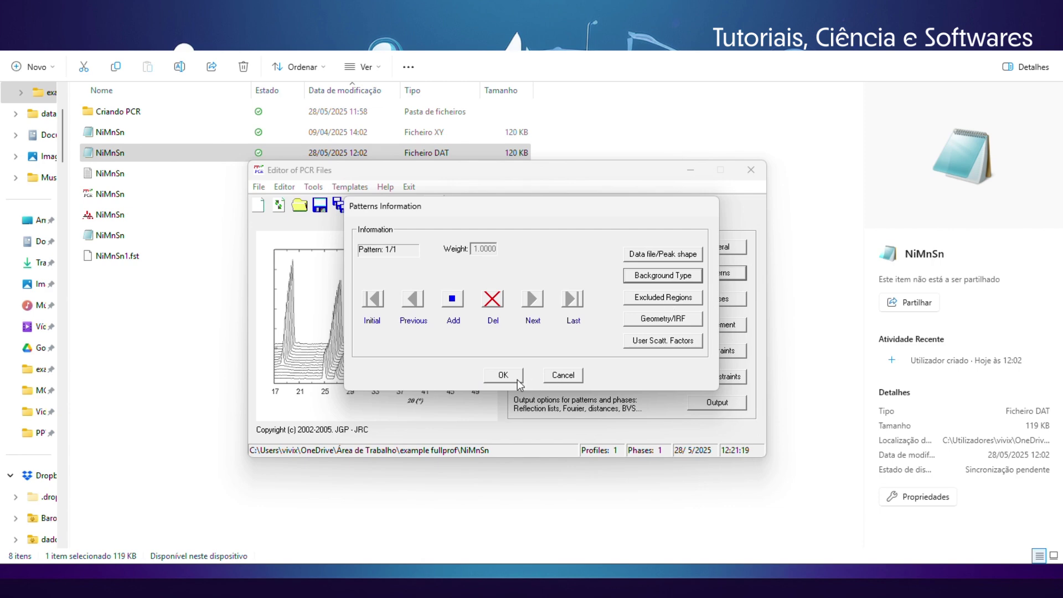
click(518, 382)
Fix all of pattern 1's background points, reduce their number to 2 and clear the remaining 2Theta and Counts values
click(723, 333)
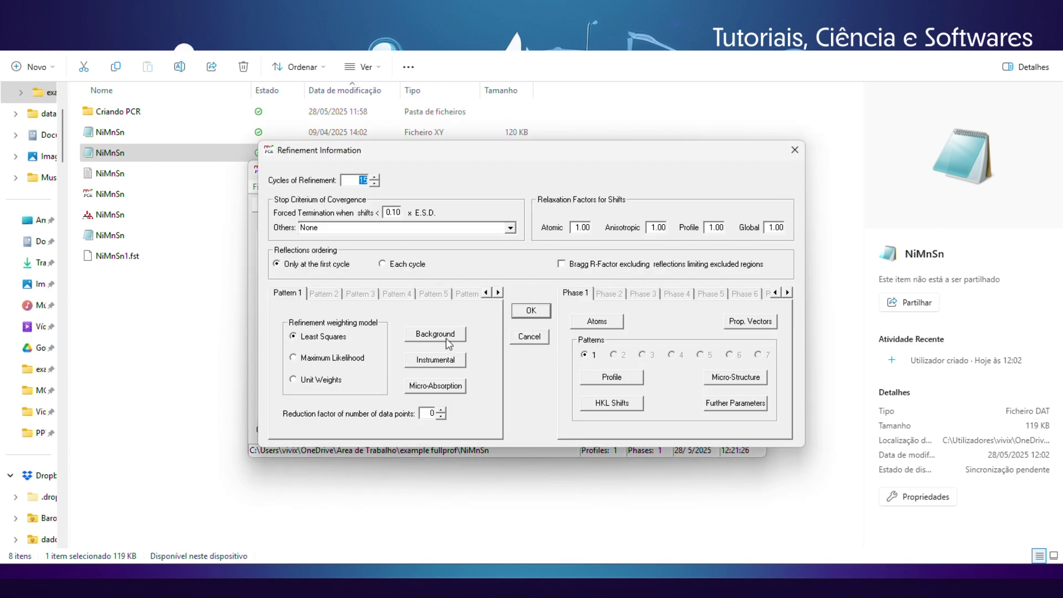
click(436, 334)
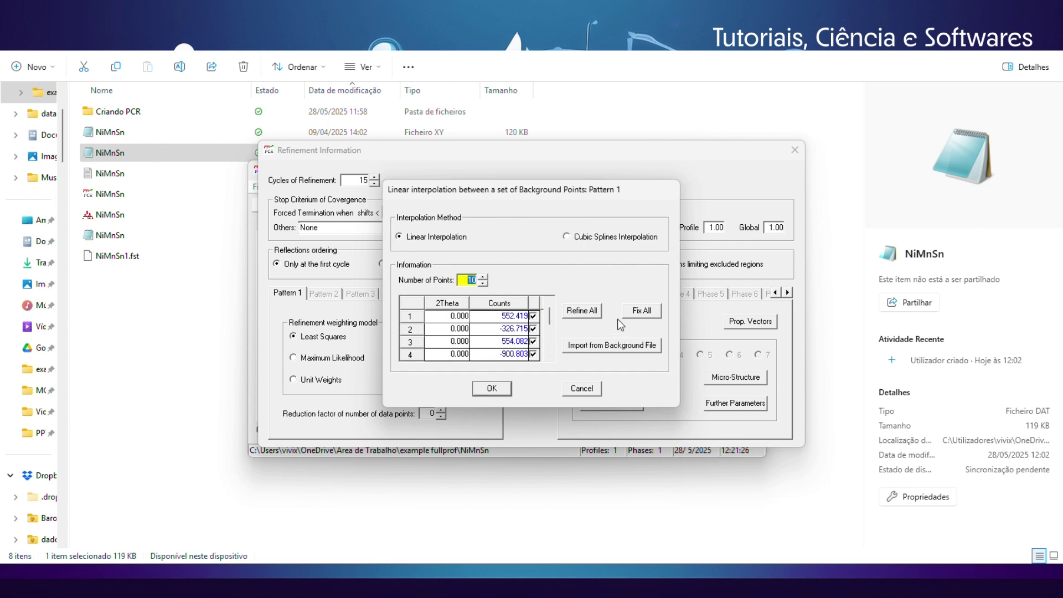
click(640, 311)
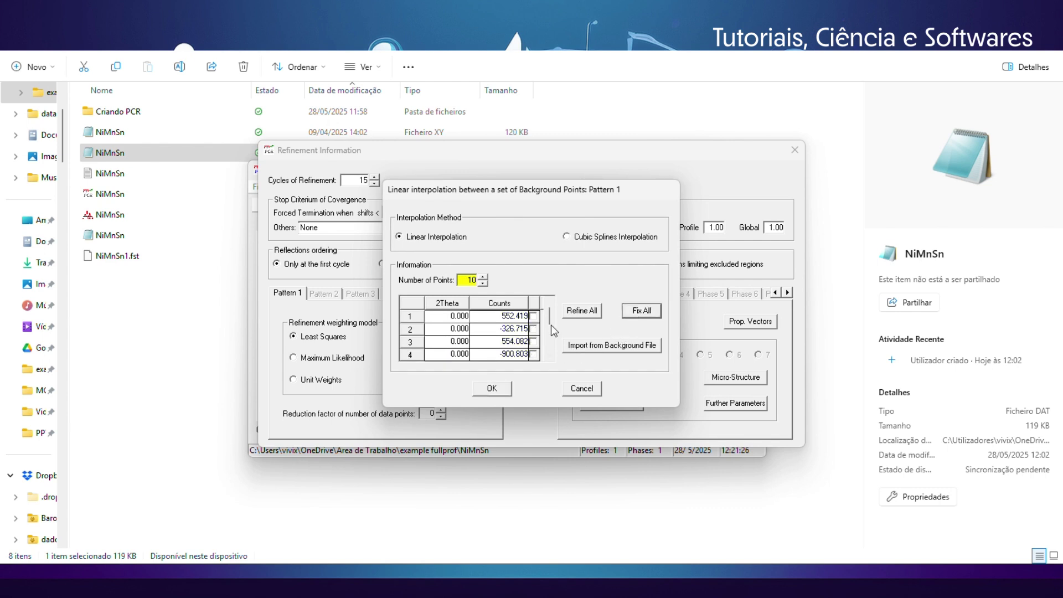
click(482, 284)
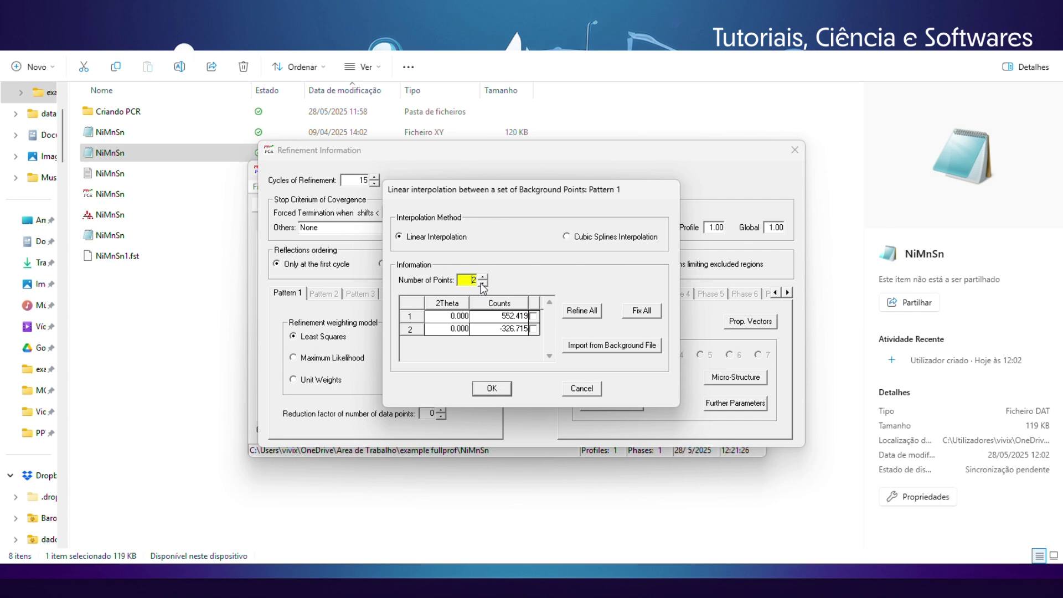
click(422, 300)
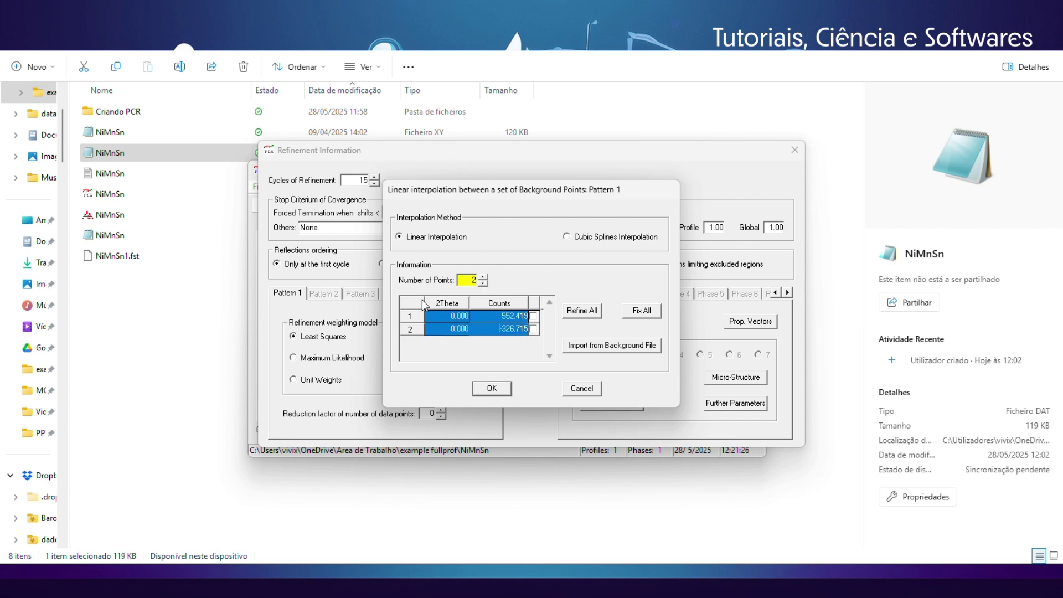
key(Delete)
Import the background points from background_auto_winplotr2006 in the Criando PCR folder and accept the refinement settings
click(649, 346)
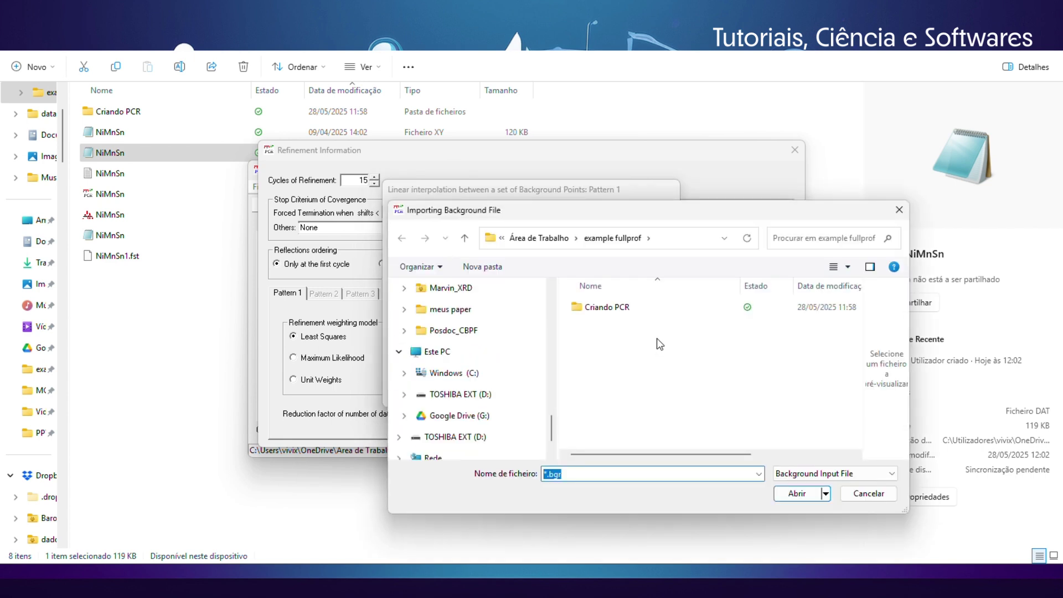
double_click(600, 308)
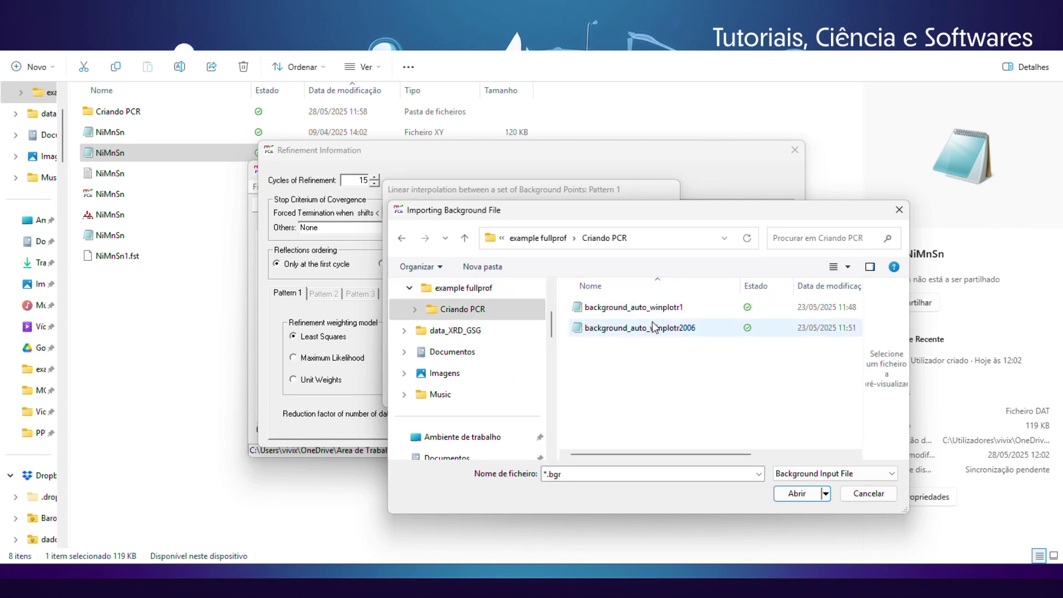
click(651, 328)
double_click(650, 327)
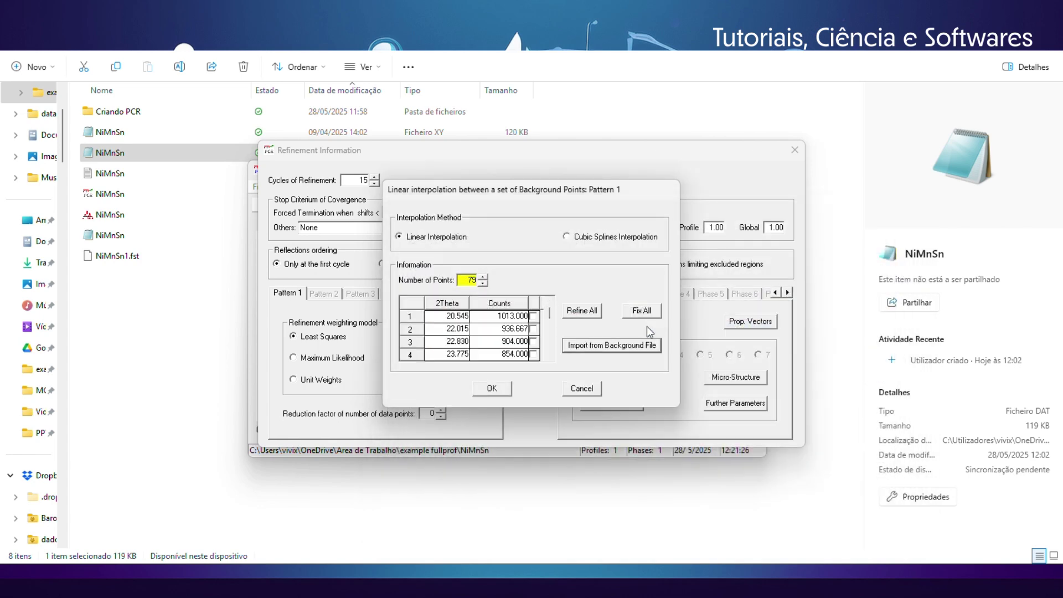
click(503, 387)
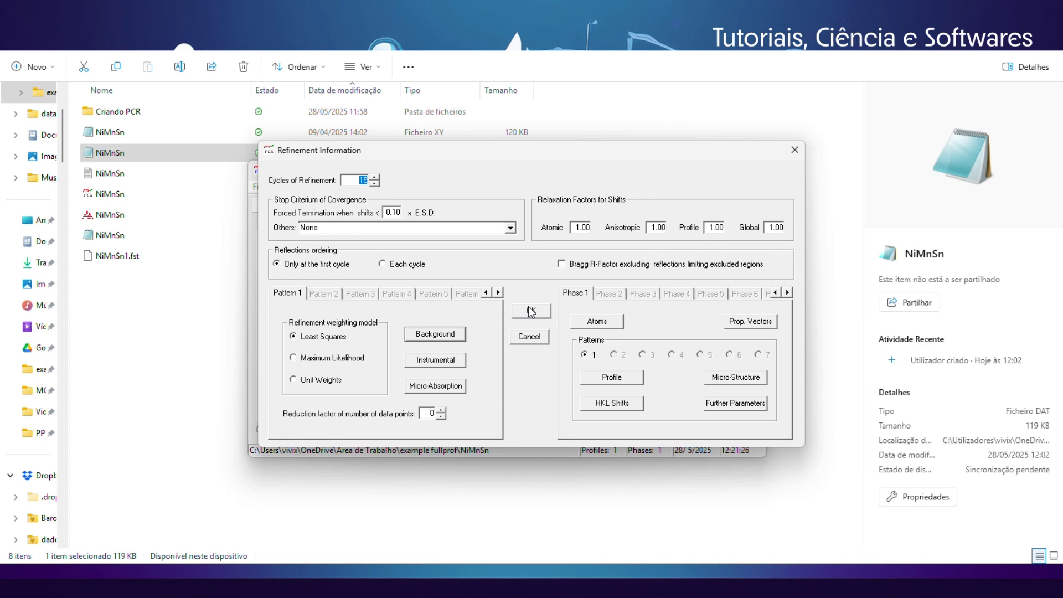
click(530, 312)
Save the PCR file, run the refinement with the imported background, inspect the main peak's fit and reload the refined PCR file
click(335, 208)
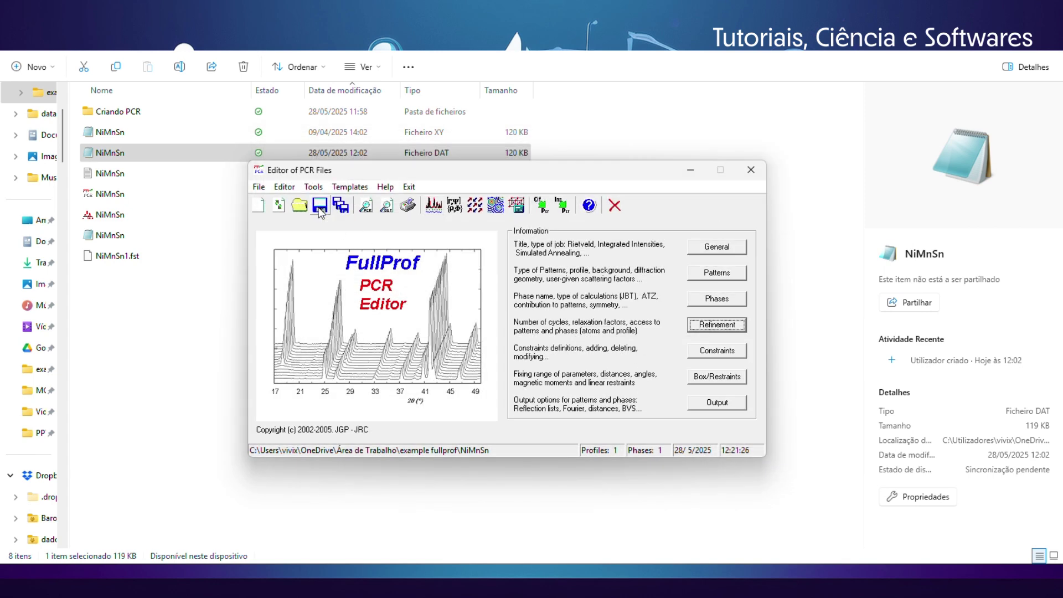
click(435, 212)
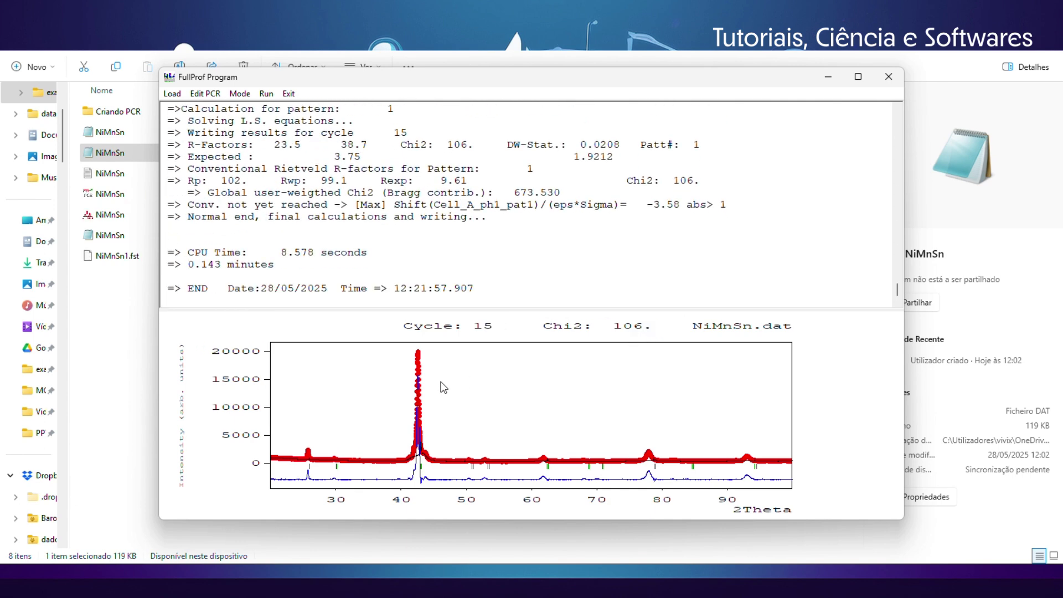
drag(391, 347, 479, 492)
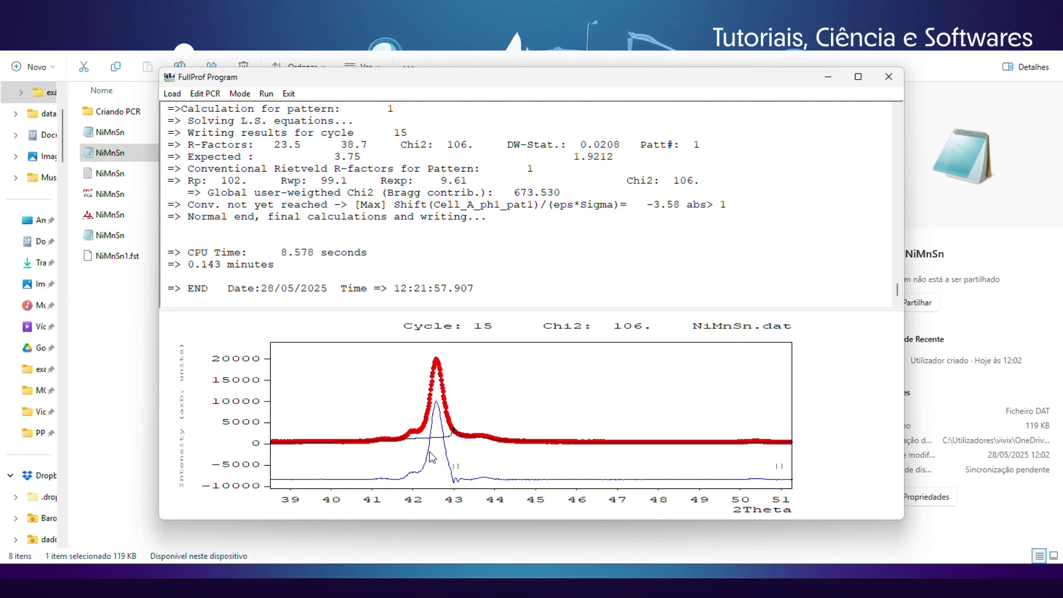
click(895, 78)
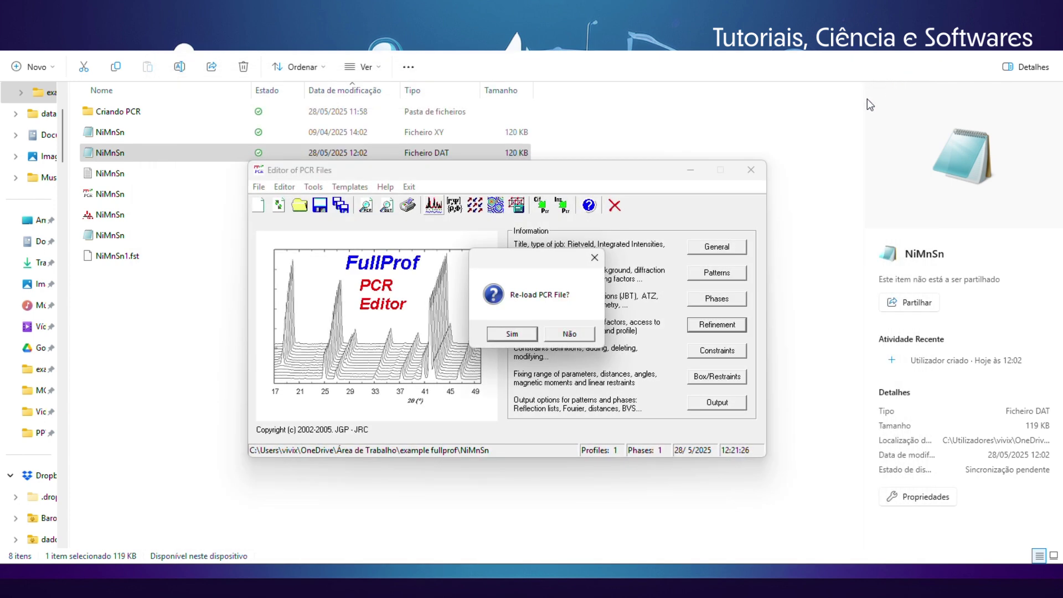
click(512, 334)
Fix all profile parameters of phase 1, including the scale factor and cell parameters
click(741, 324)
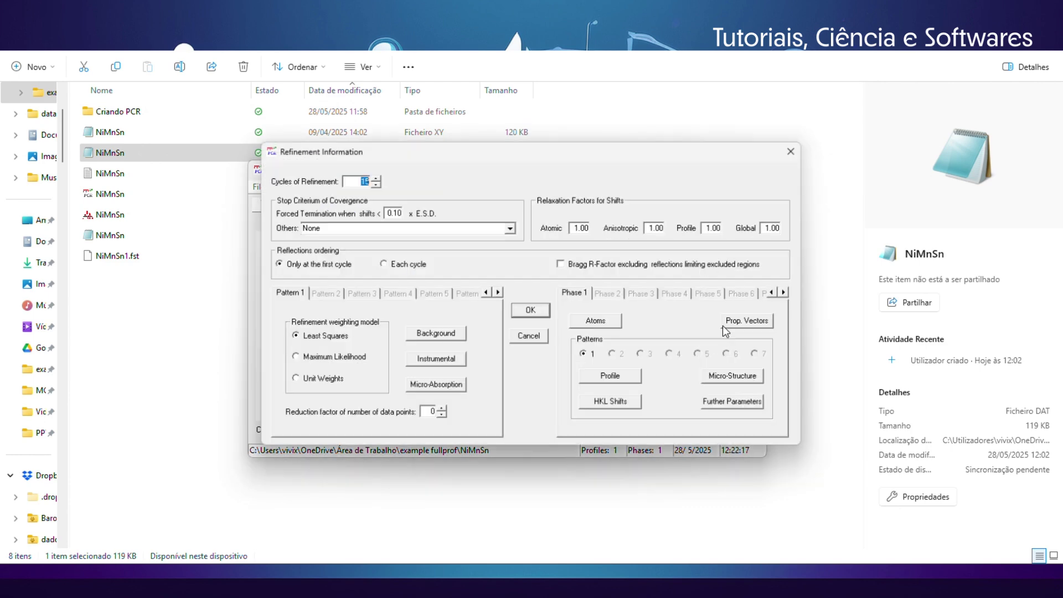
click(615, 376)
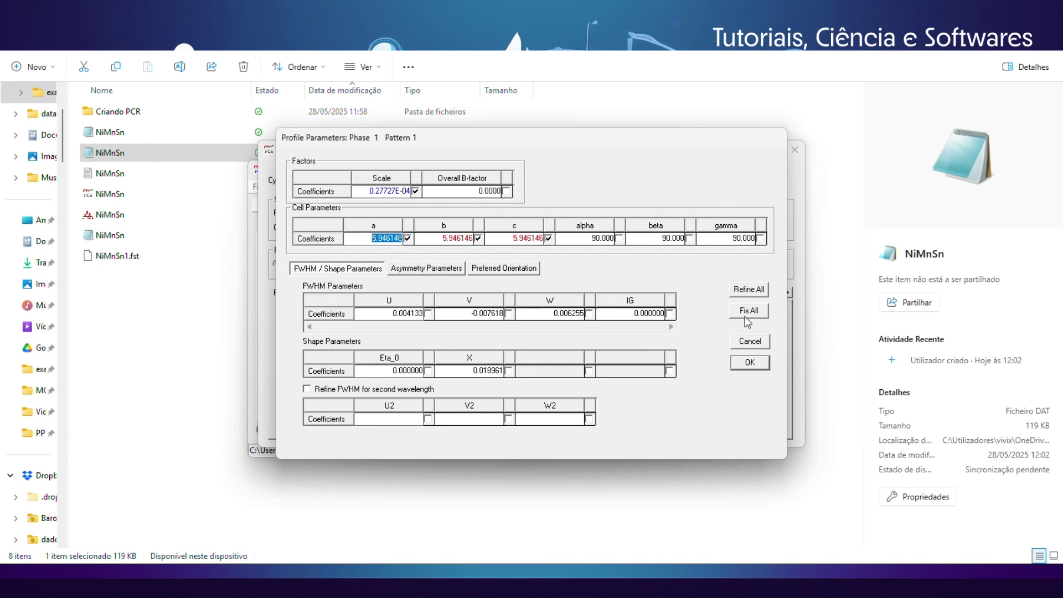
click(748, 311)
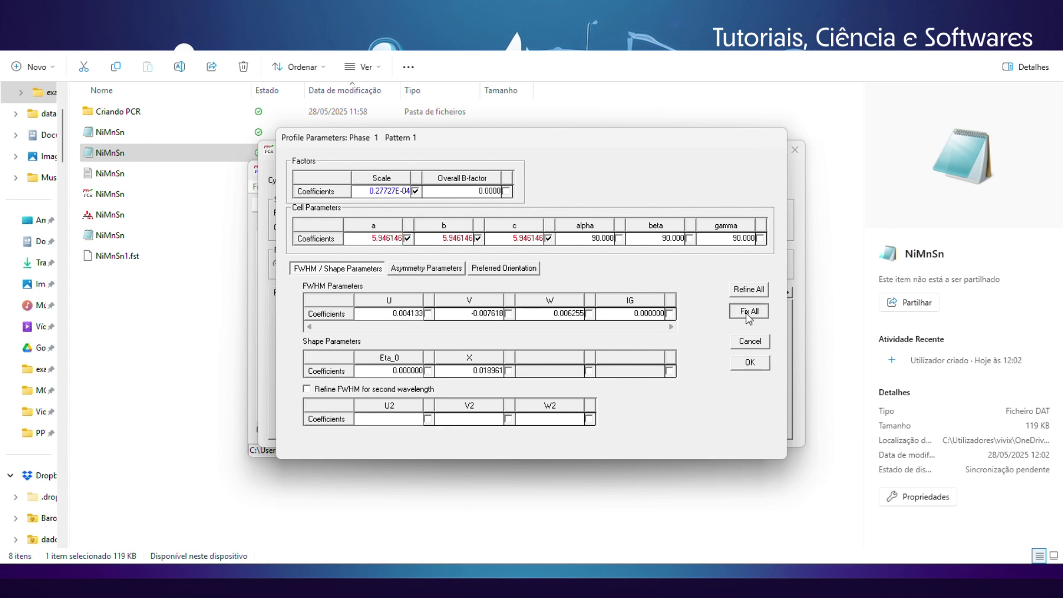
Set phase 1 cell parameters a, b and c each to 5.996146
click(382, 238)
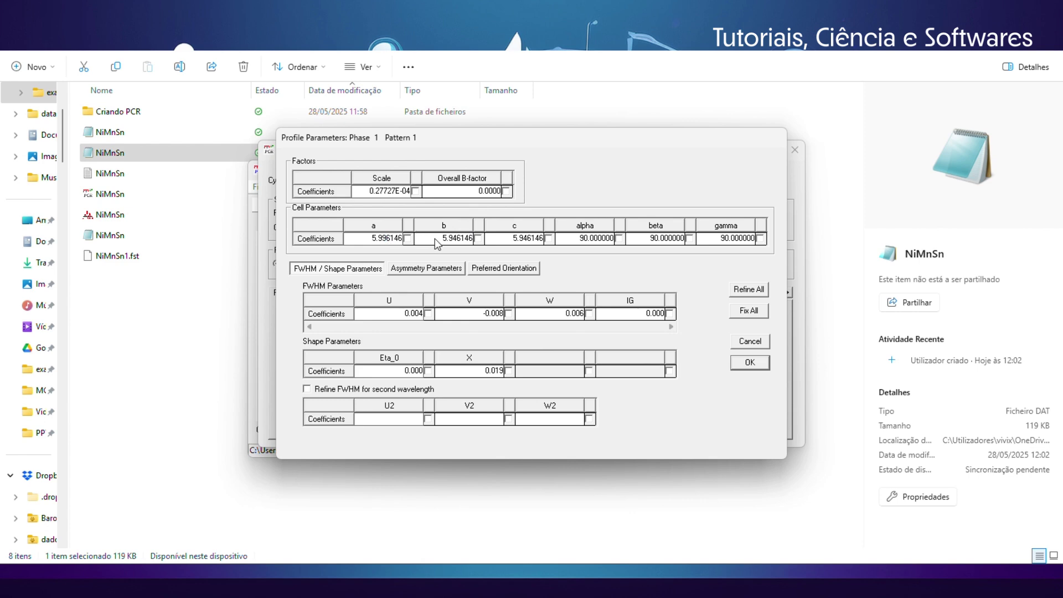
click(454, 238)
key(BackSpace)
text(9)
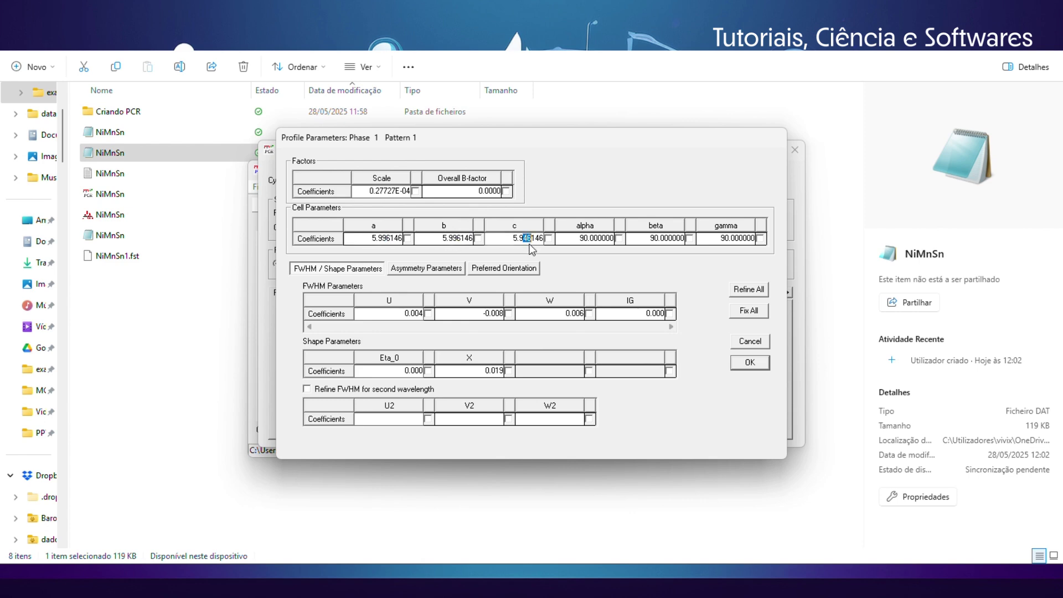
click(530, 239)
key(BackSpace)
text(9)
Mark only the phase 1 scale factor for refinement and accept the refinement settings
click(416, 191)
click(750, 365)
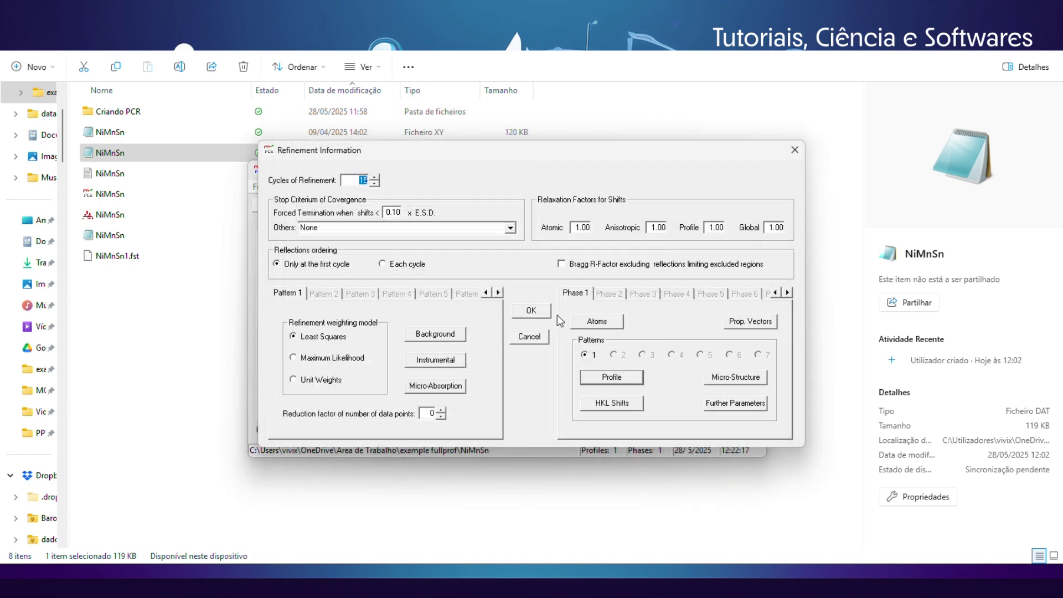
click(534, 309)
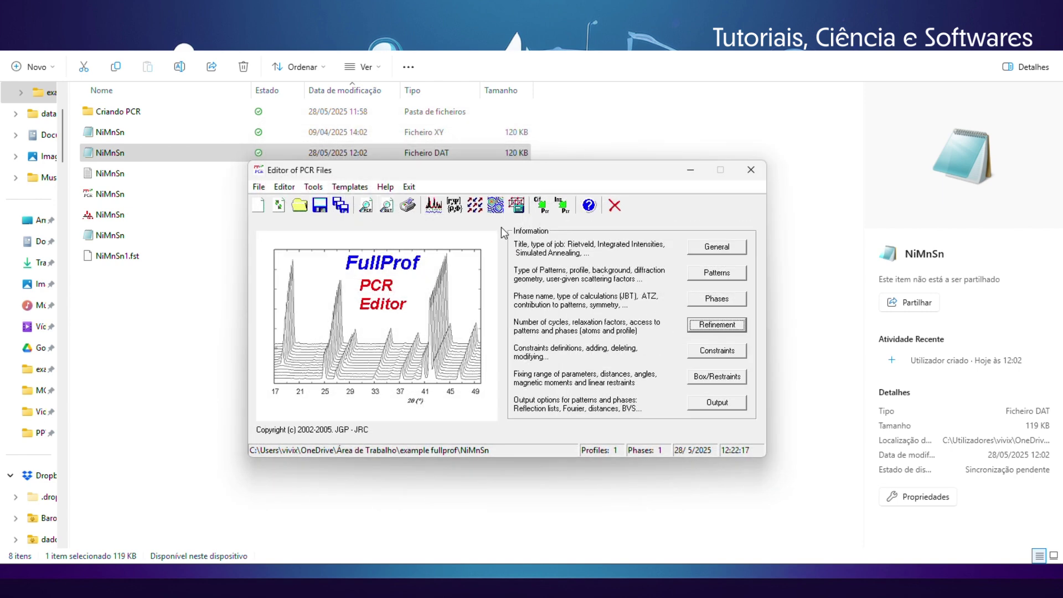
Run the scale refinement, inspect the main peak's fit, rerun it and reload the refined PCR file
click(440, 210)
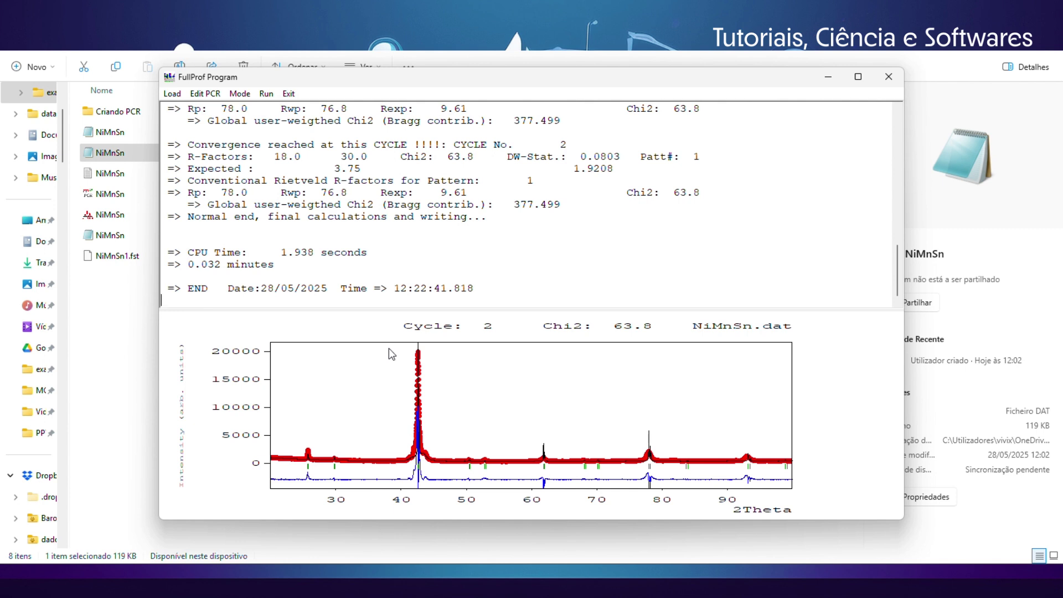
drag(400, 349, 458, 491)
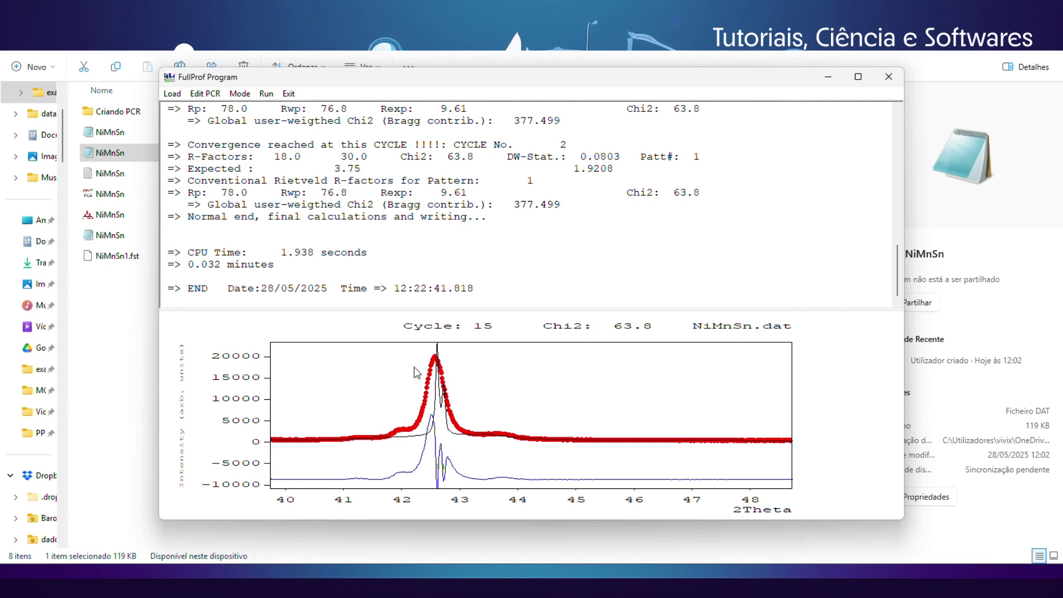
click(266, 94)
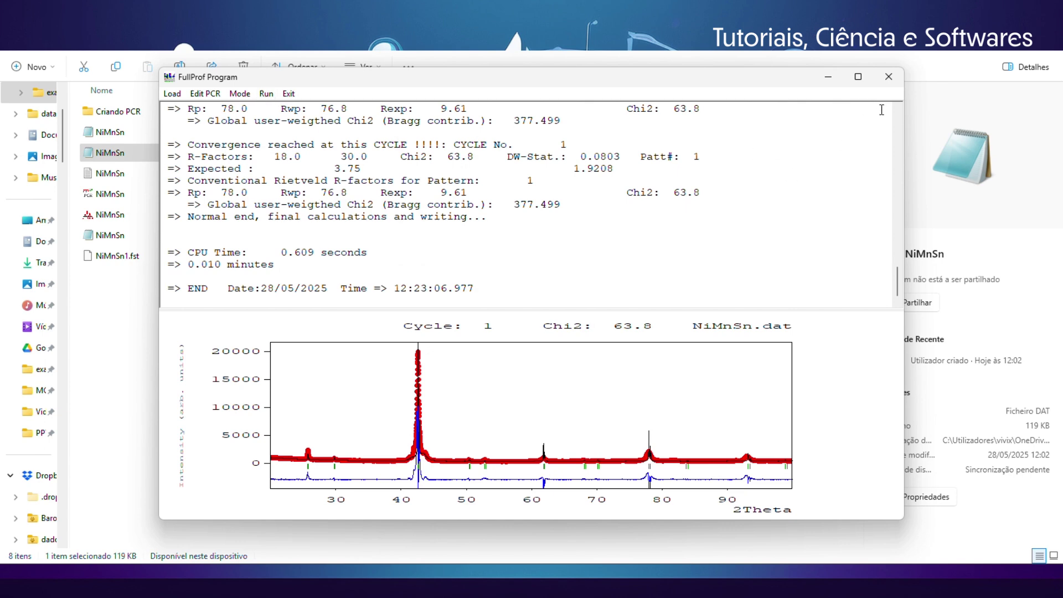
click(889, 78)
click(572, 335)
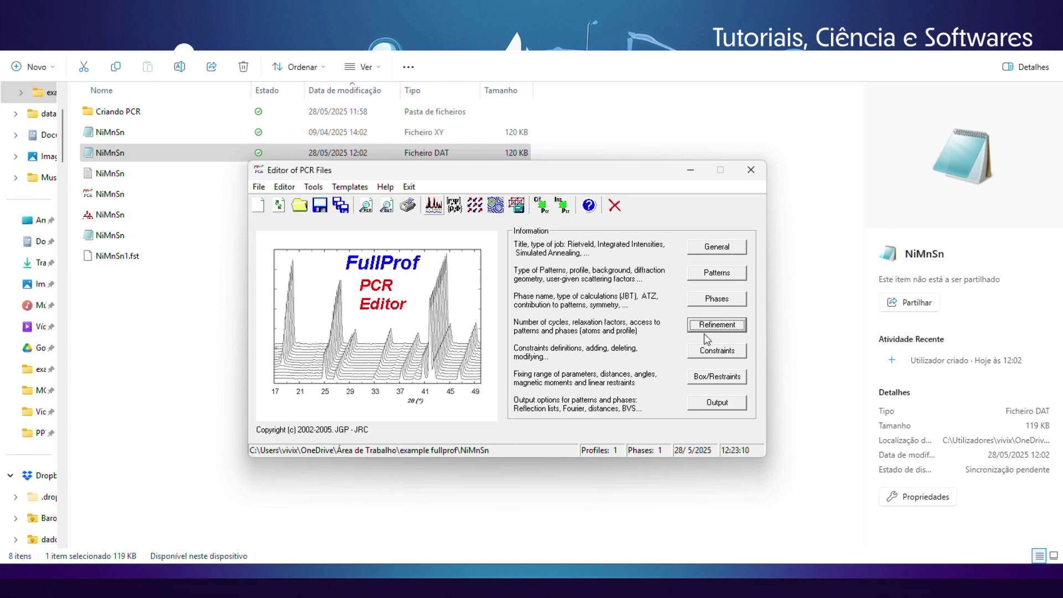
Mark phase 1 cell parameters a, b and c for refinement alongside the scale factor and accept the settings
click(704, 328)
click(626, 377)
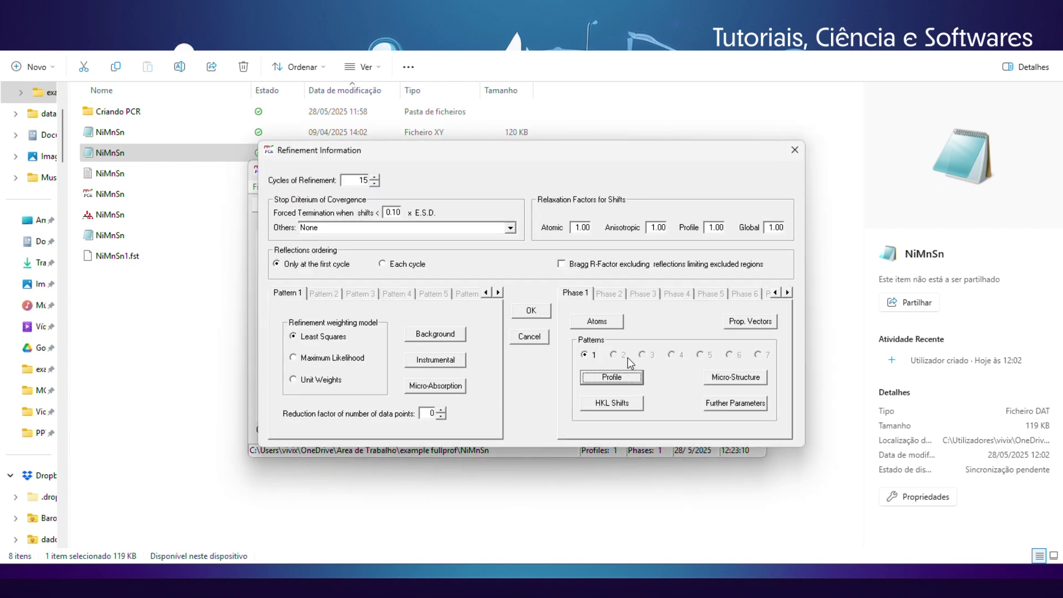
click(408, 238)
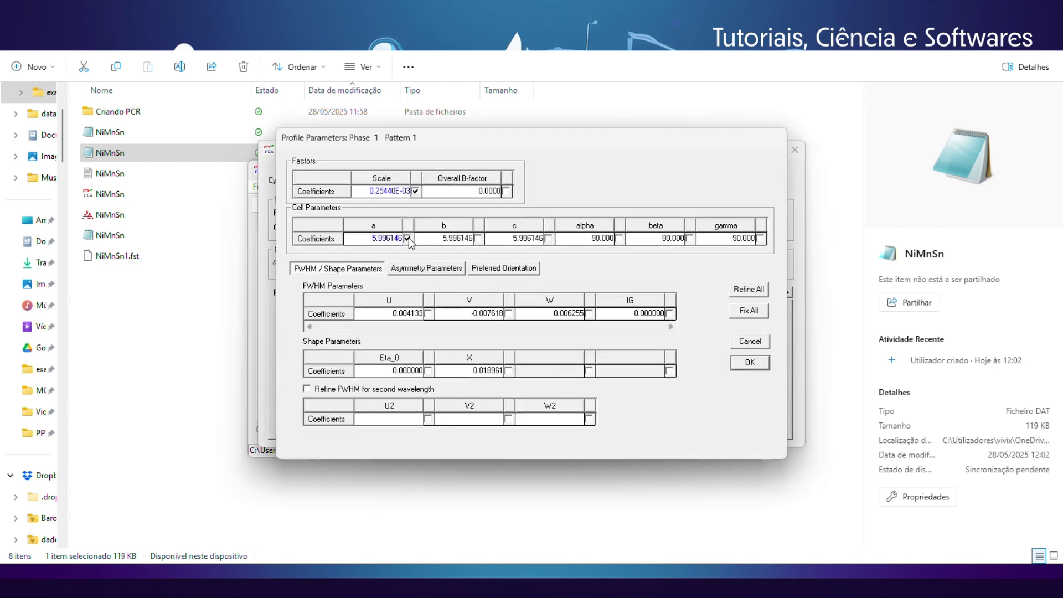
click(478, 238)
click(549, 238)
click(750, 362)
click(531, 312)
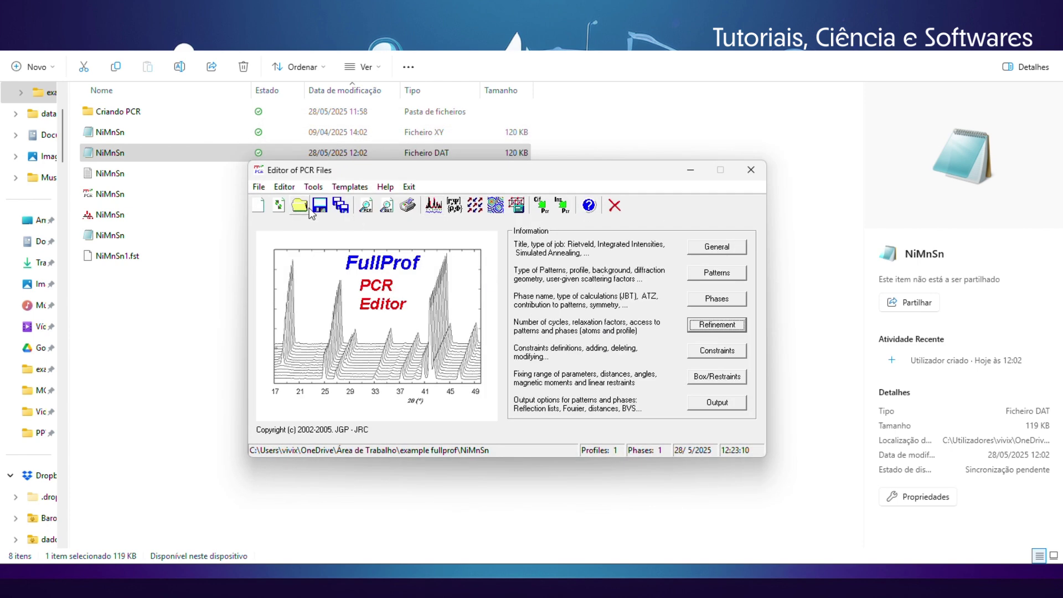
Run the scale and cell-parameter refinement twice and reload the refined PCR file
click(434, 205)
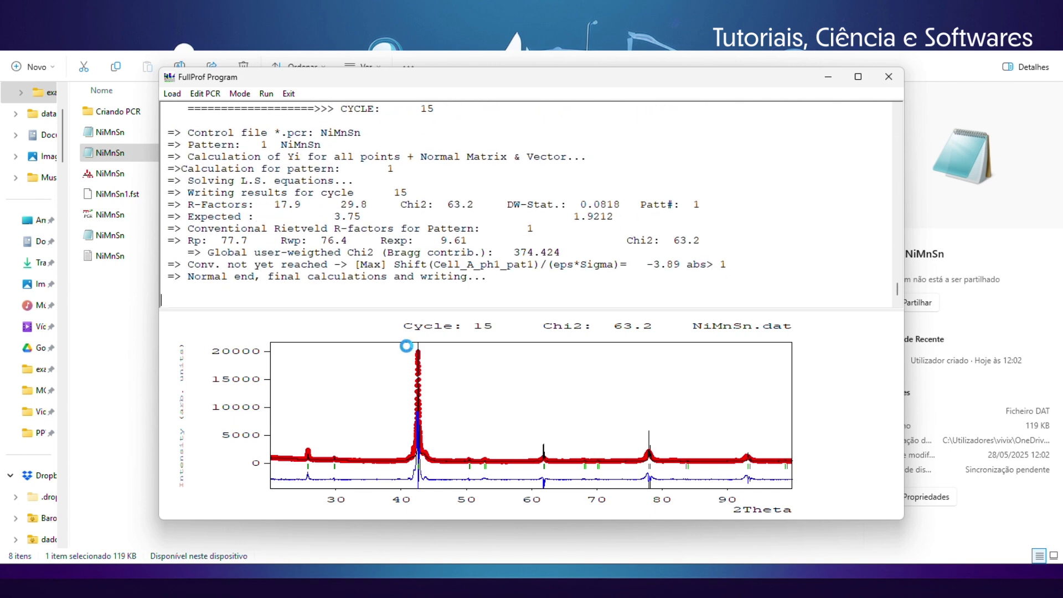
click(267, 94)
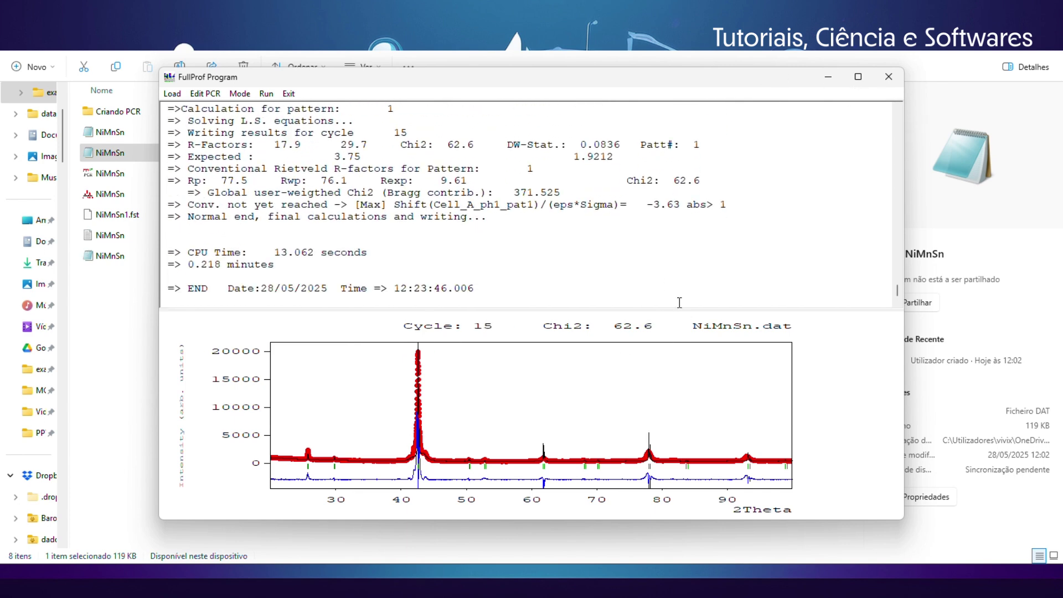
click(885, 76)
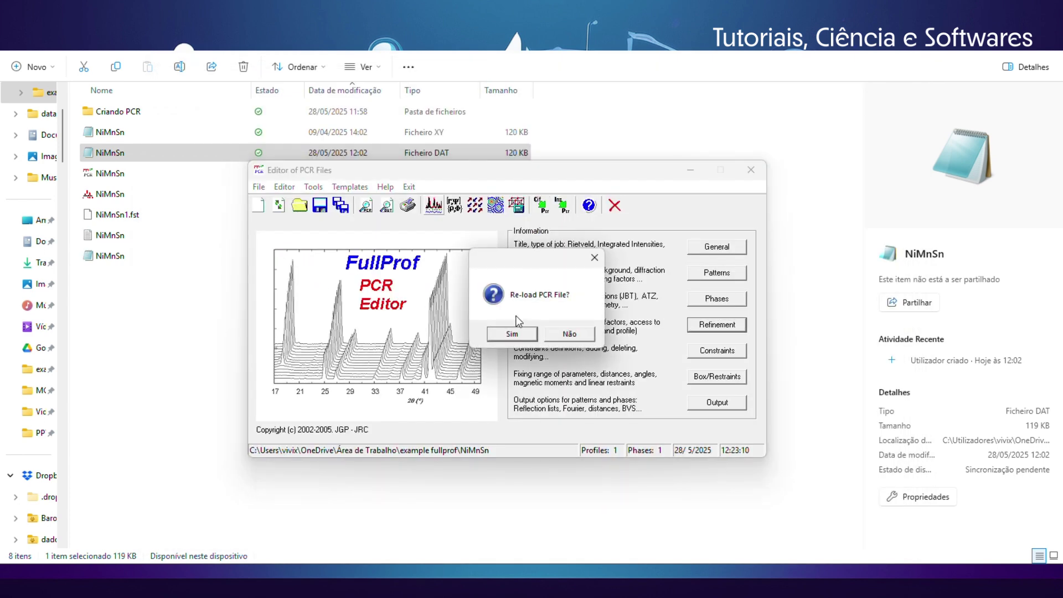
click(512, 335)
Mark phase 1's FWHM parameter W for refinement alongside the scale and cell parameters, and accept the settings
click(740, 326)
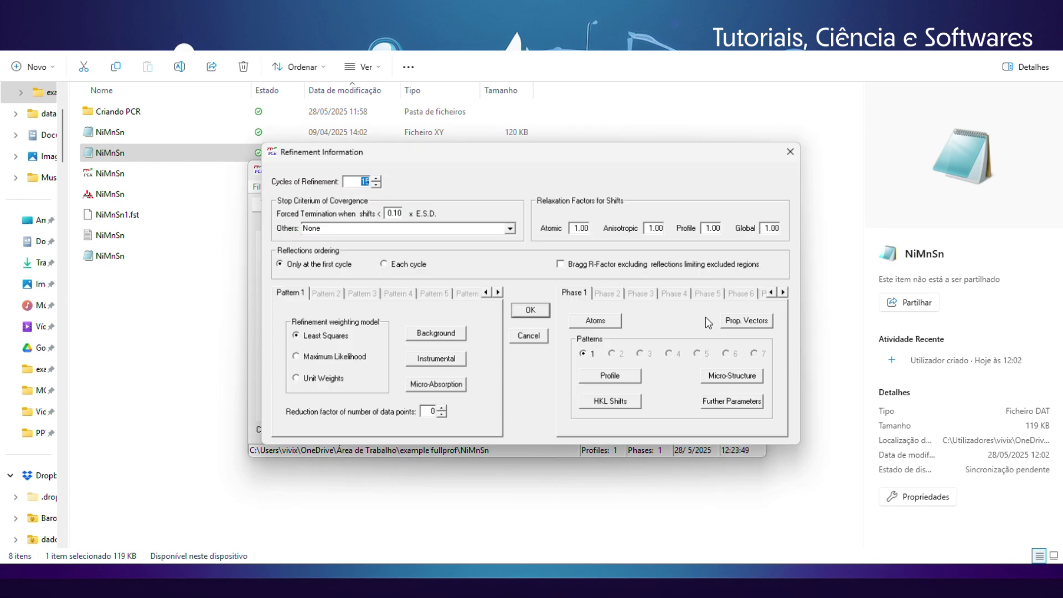
click(627, 382)
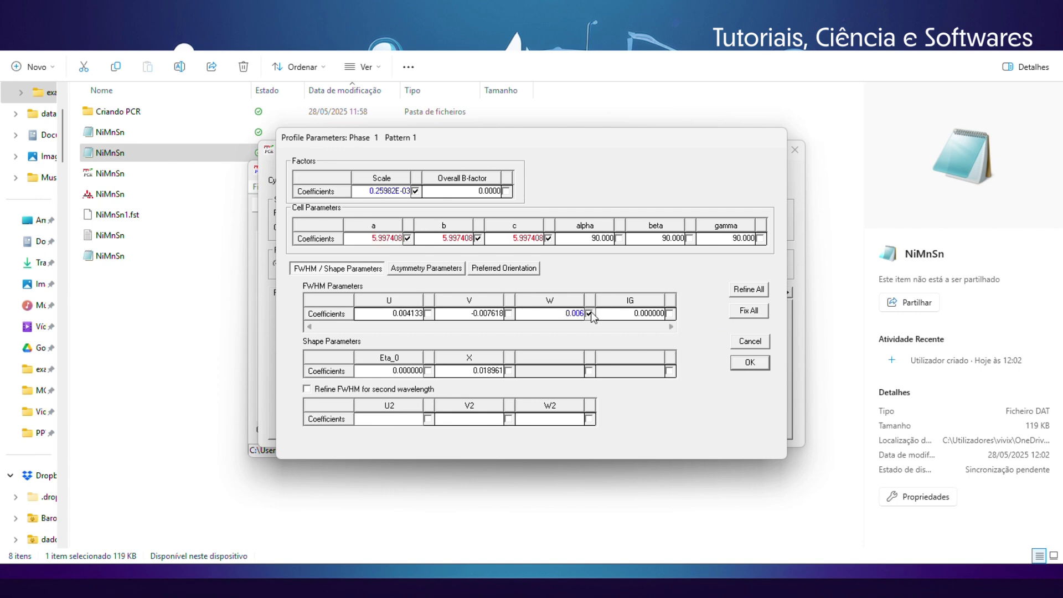
click(750, 363)
click(531, 310)
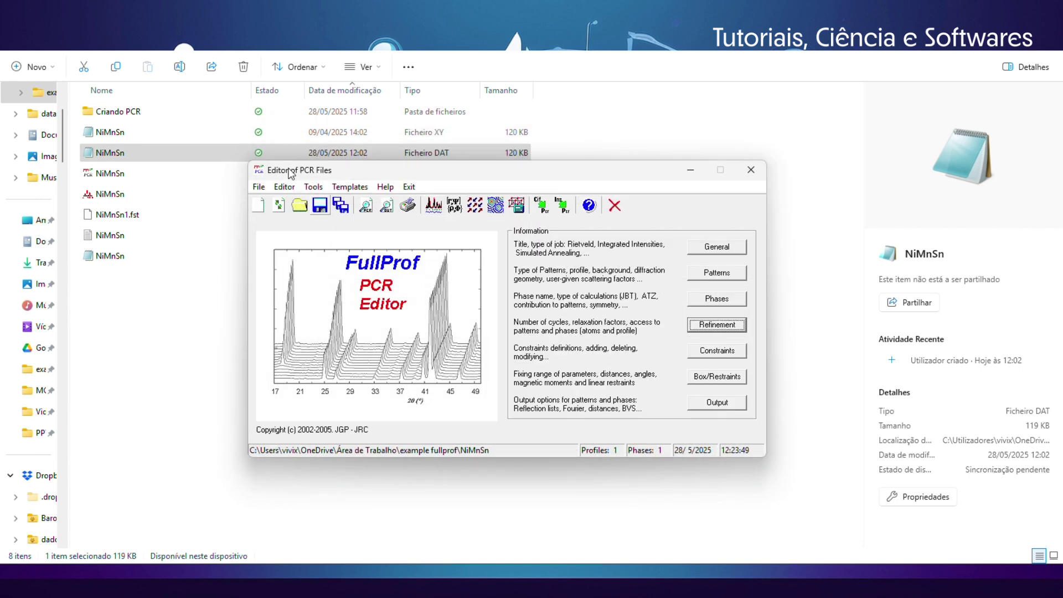
Run the refinement with W included, inspect the fit of the peaks near 78° and 43°, and reload the refined PCR file
click(432, 209)
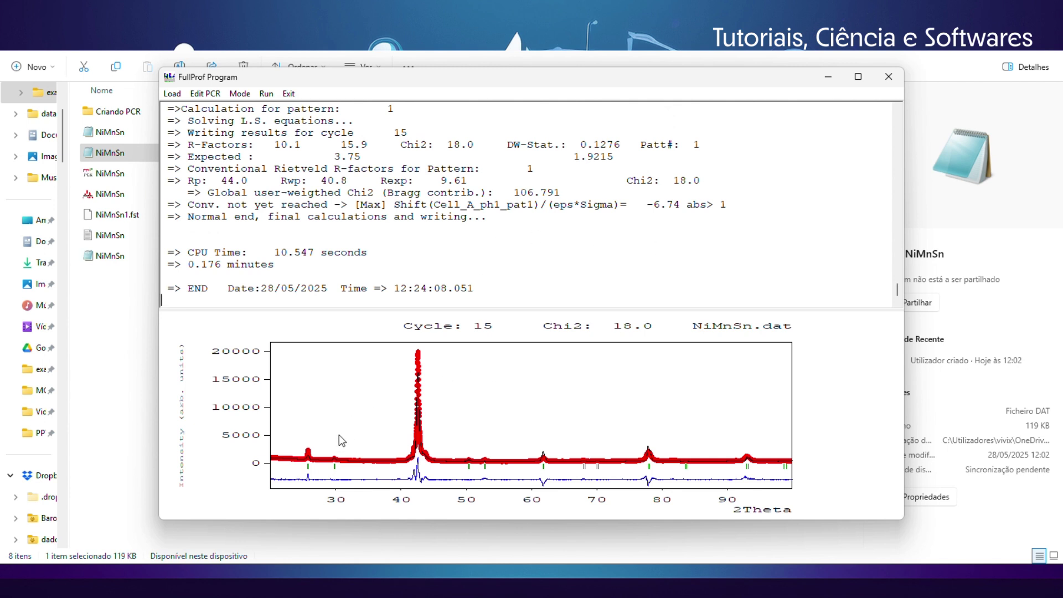
drag(636, 437, 675, 480)
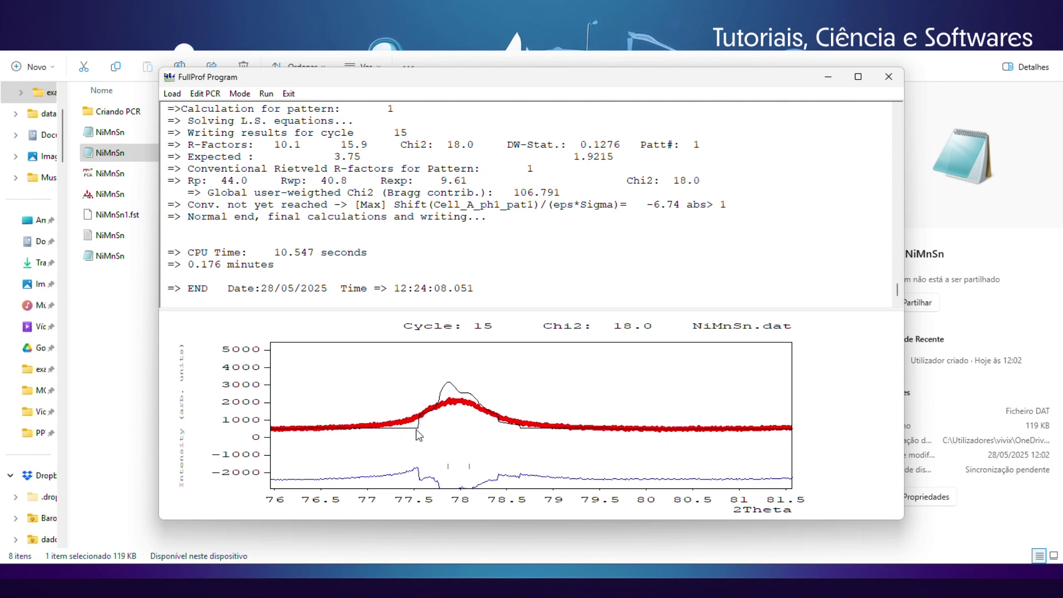
right_click(396, 421)
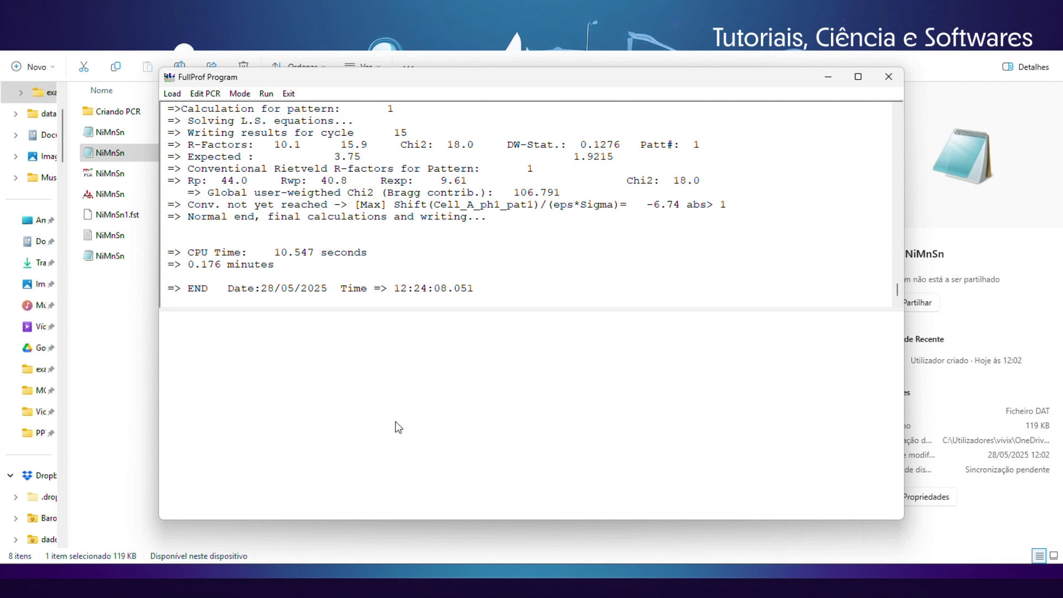
drag(380, 429, 476, 488)
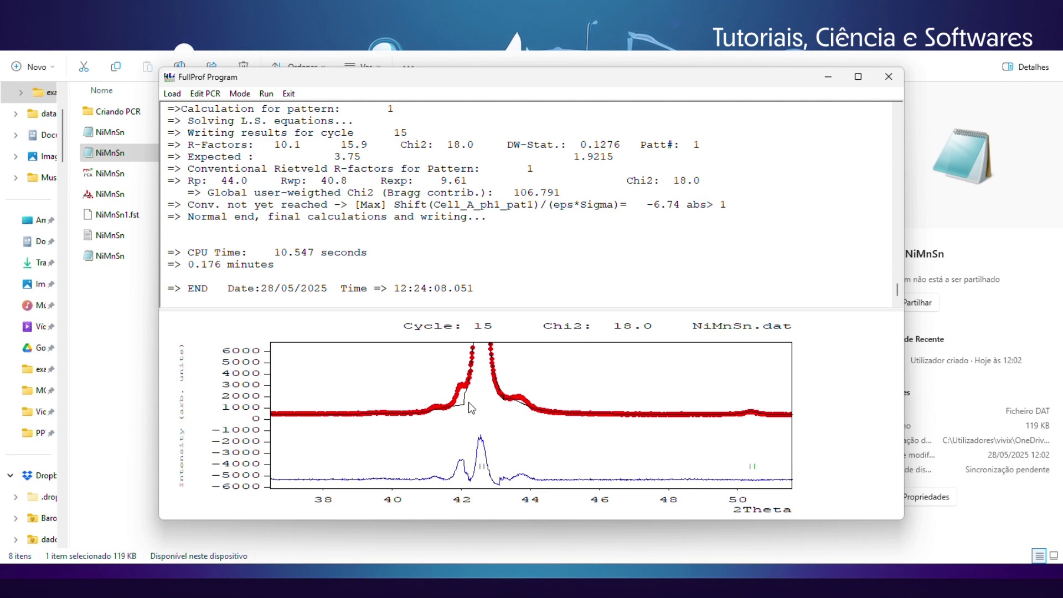
right_click(610, 421)
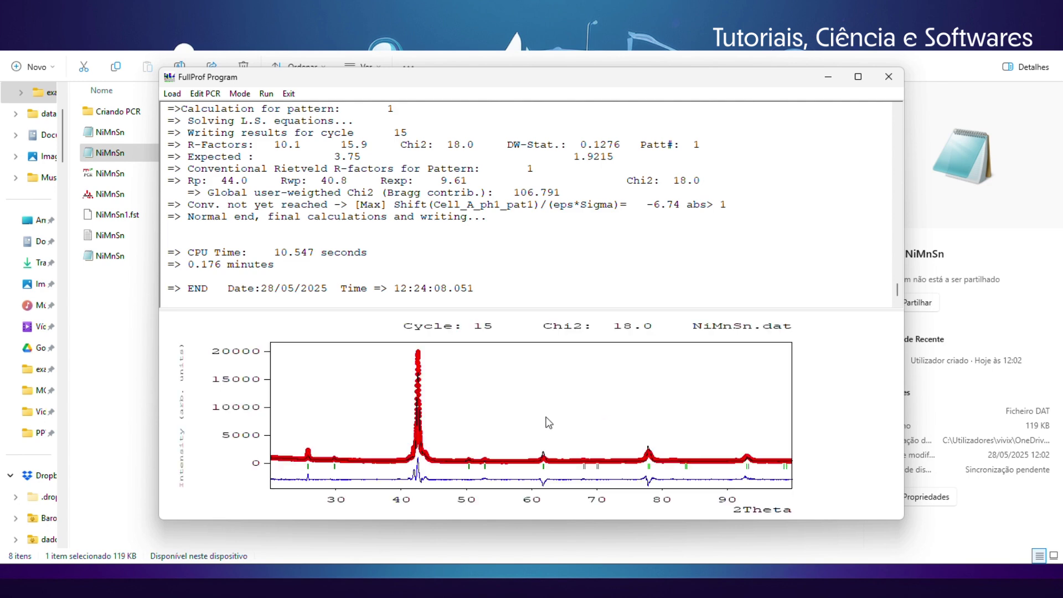
click(888, 81)
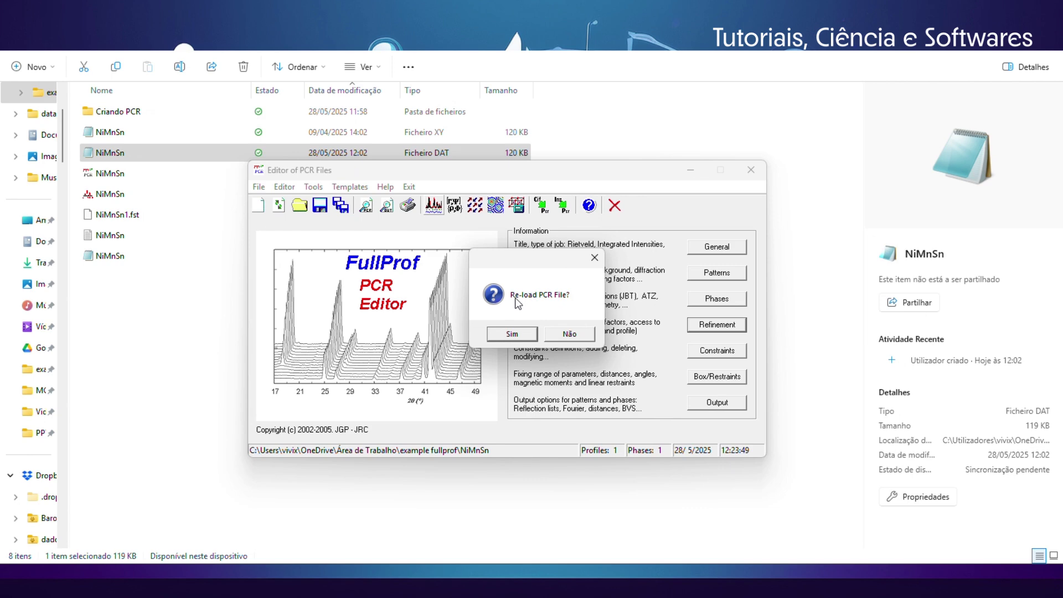
click(515, 334)
Re-import the linear interpolation background points from the background file, check the phase 1 profile parameters, and accept the refinement settings
click(716, 324)
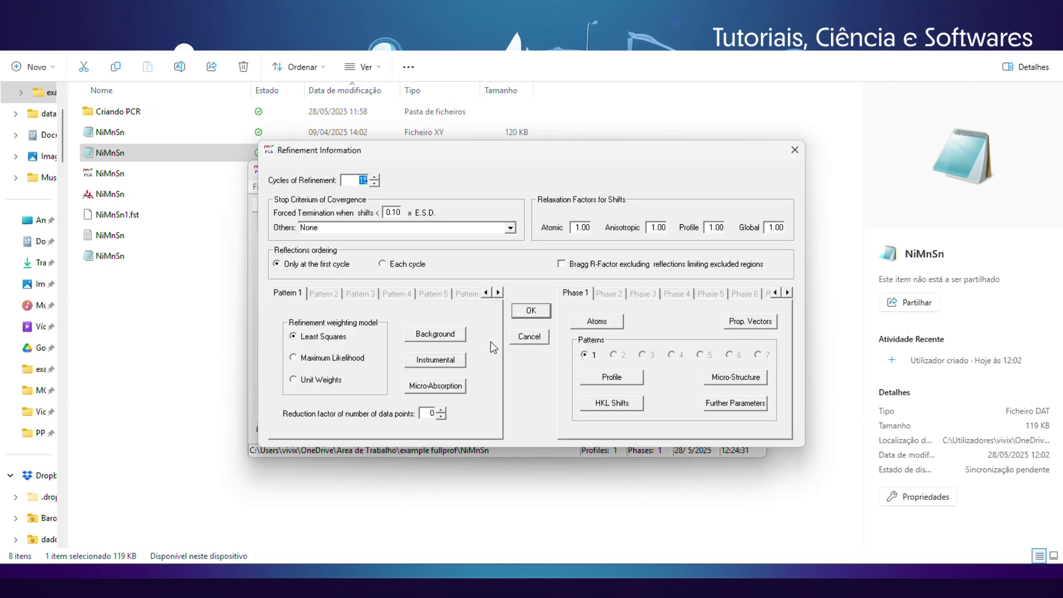
click(435, 336)
click(591, 345)
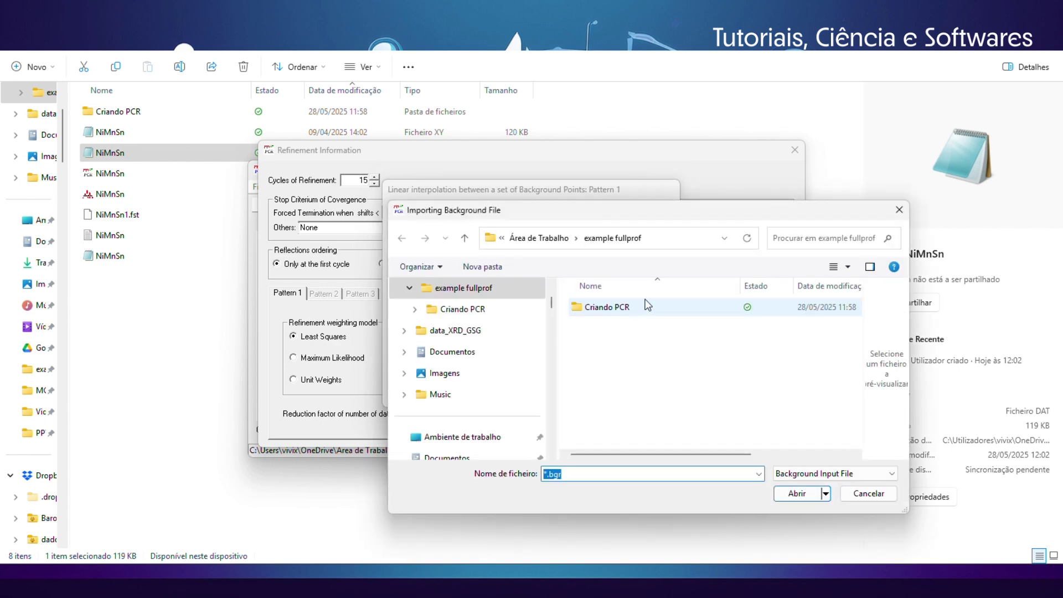
double_click(663, 314)
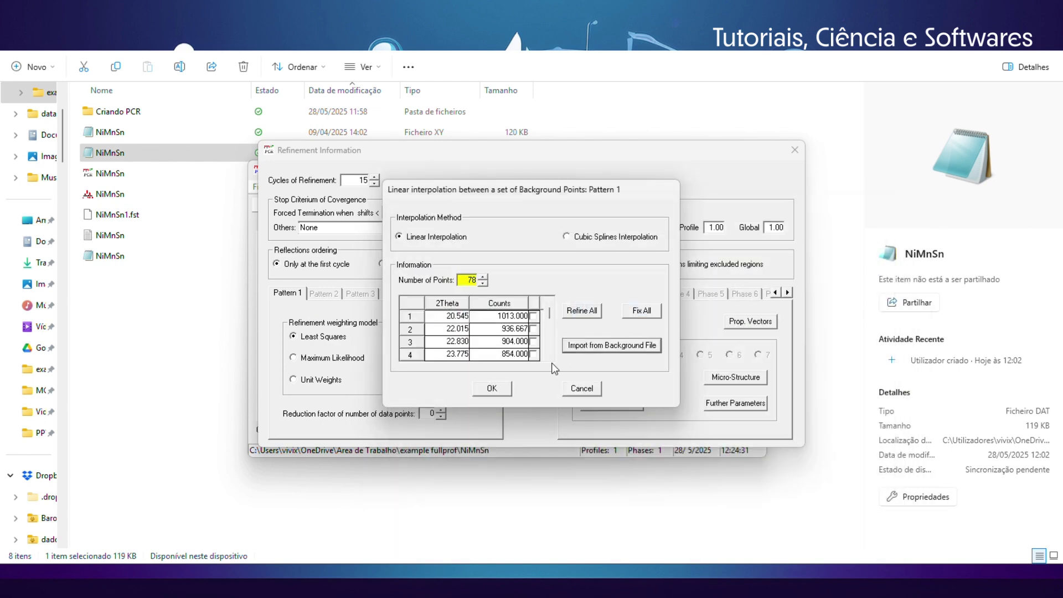
click(490, 389)
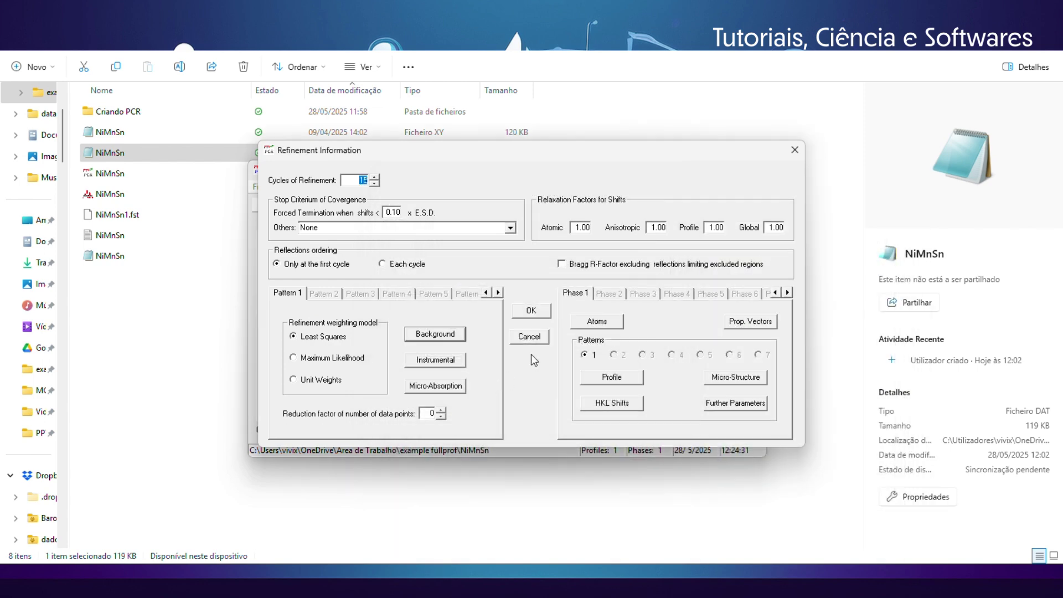
click(619, 374)
click(745, 363)
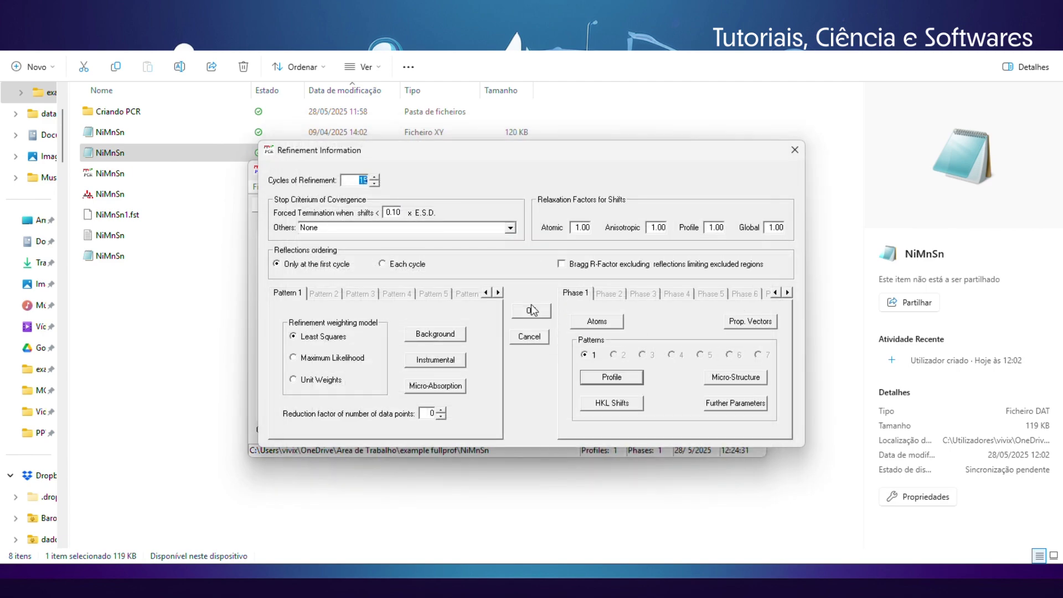
click(533, 311)
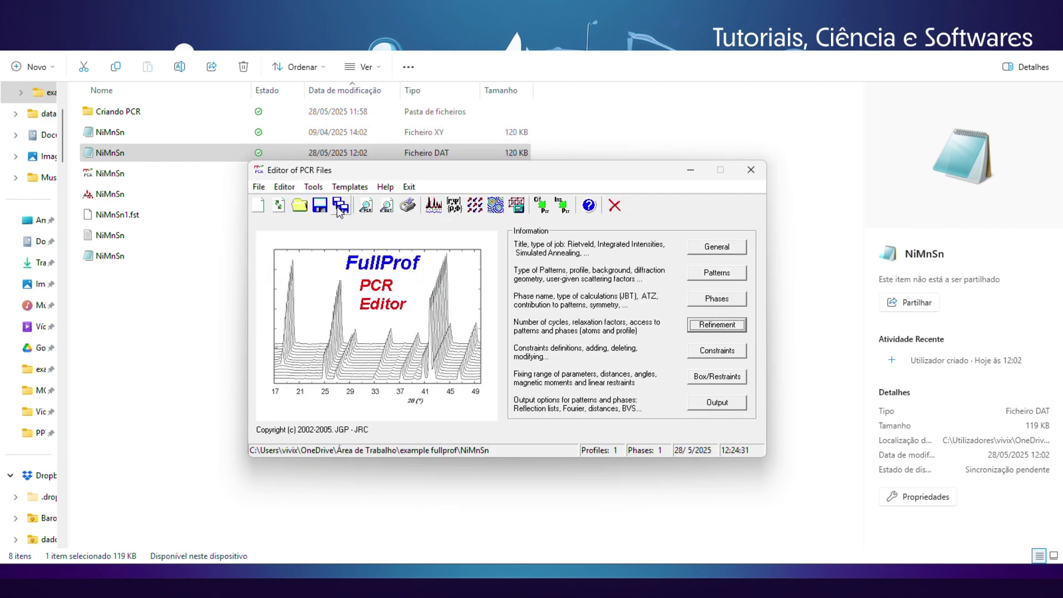
Run the refinement with the re-imported background, inspect the main peak's fit, rerun it, and reload the refined PCR file
click(433, 206)
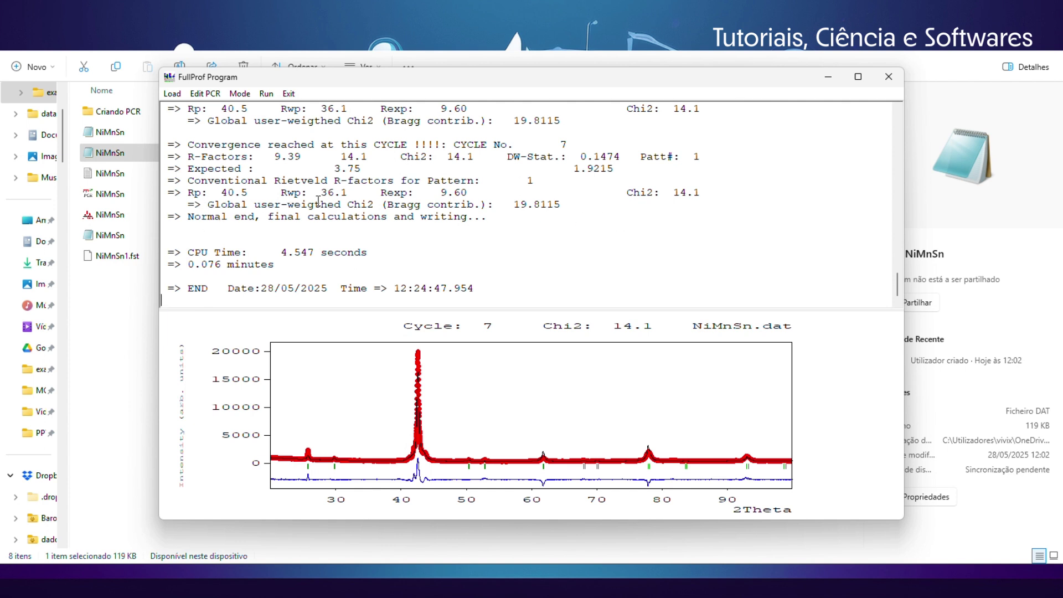
drag(383, 351, 472, 462)
right_click(489, 477)
click(265, 95)
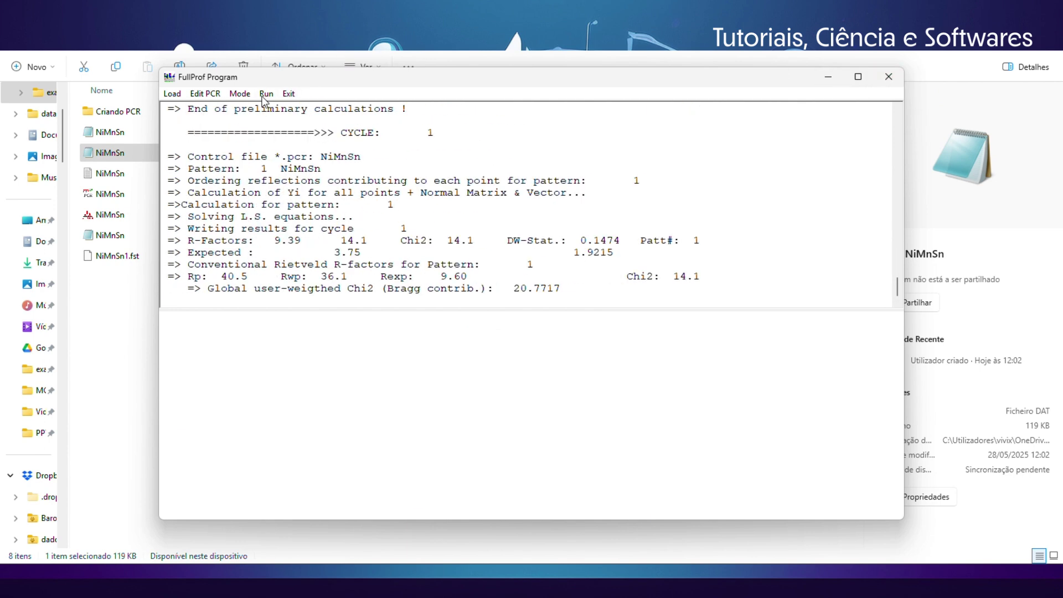
click(889, 77)
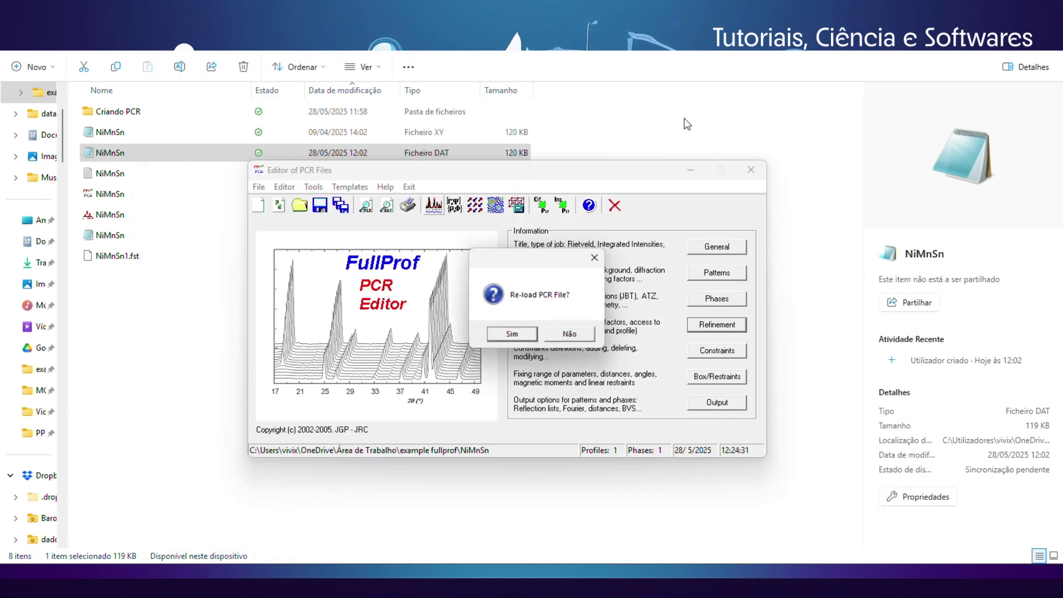
click(504, 334)
Label phase 1's fourth atom Mn2, mark the Sn1 and Mn2 occupancies for refinement, and accept the settings
click(717, 324)
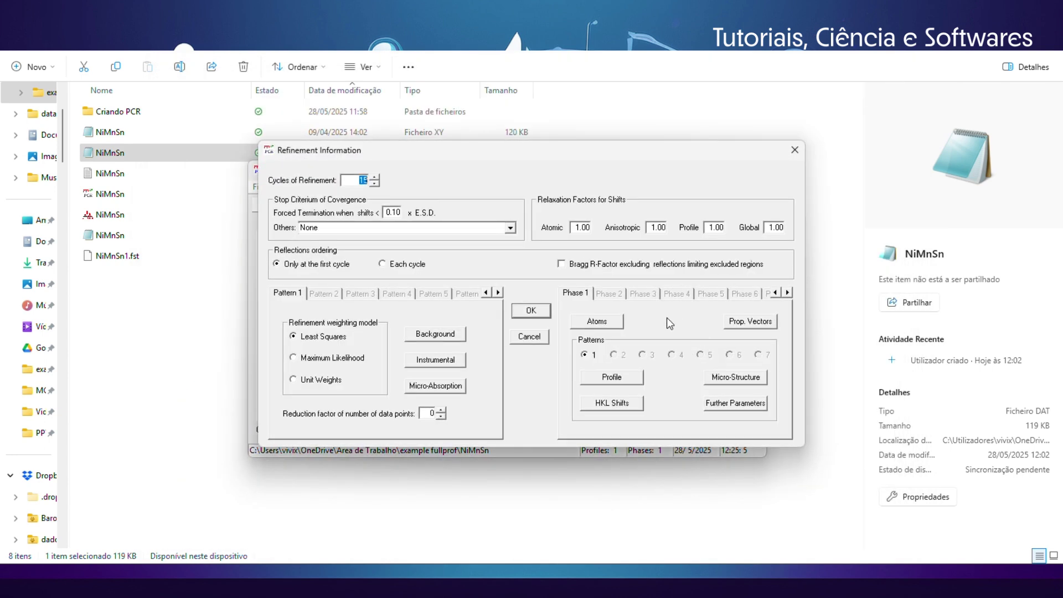
click(597, 323)
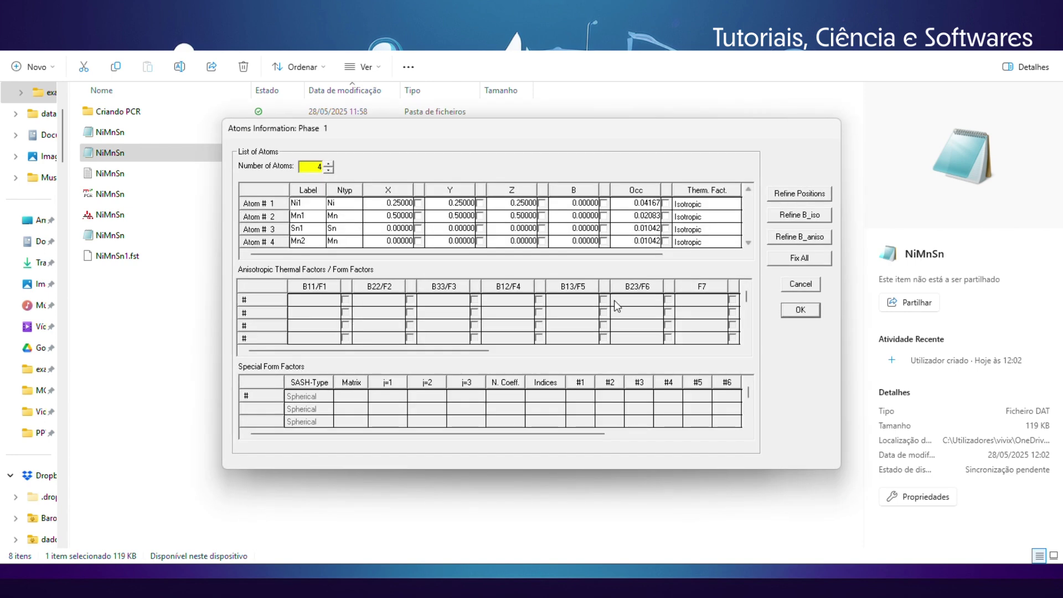
click(308, 244)
text(2)
click(665, 228)
click(812, 310)
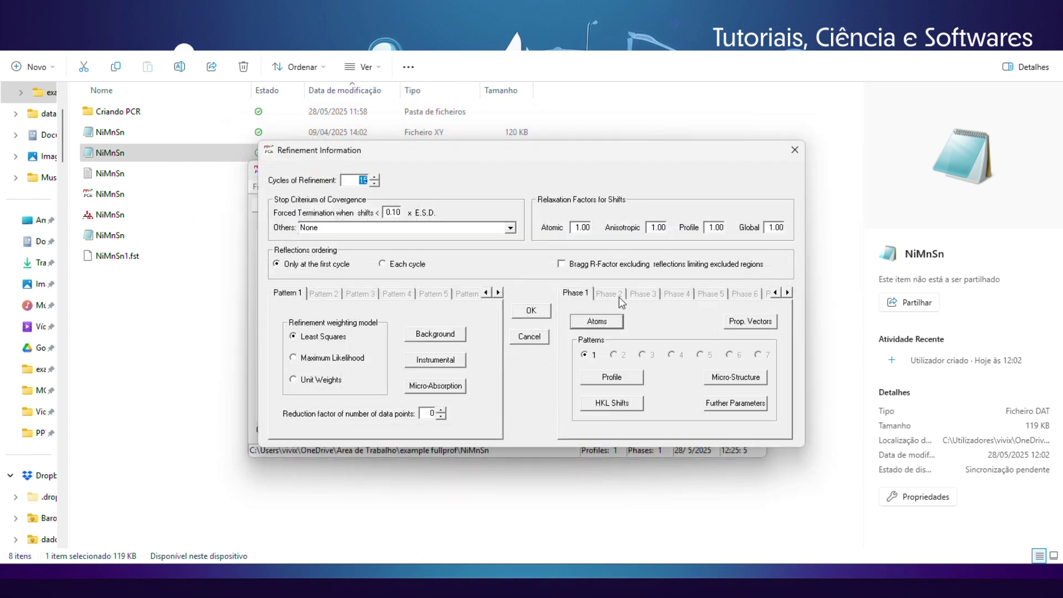
click(545, 311)
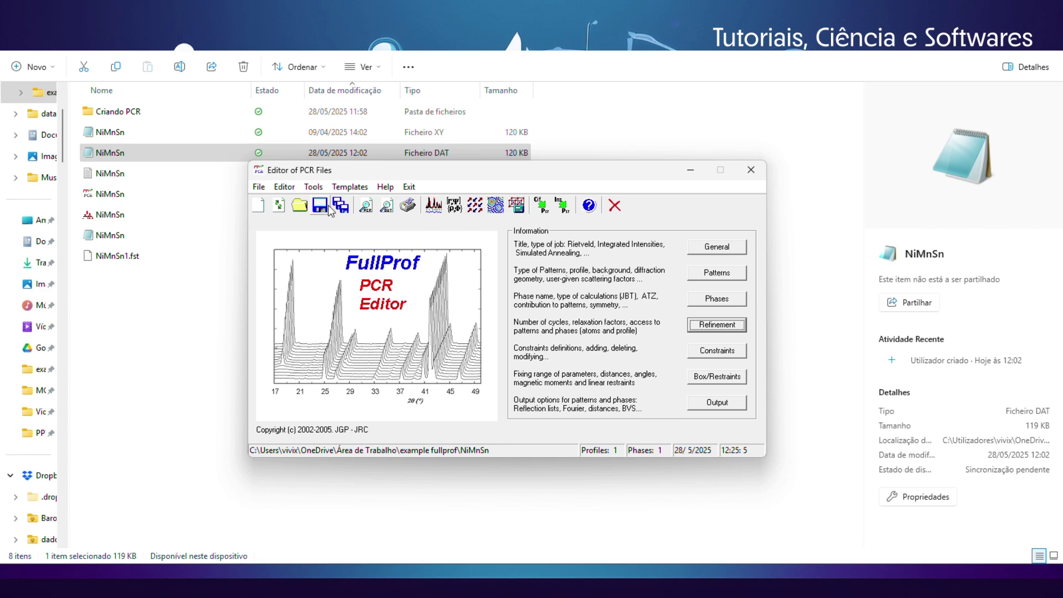
Save the PCR file, open it as text, and review its Prf flag, background points and phase parameters
click(320, 206)
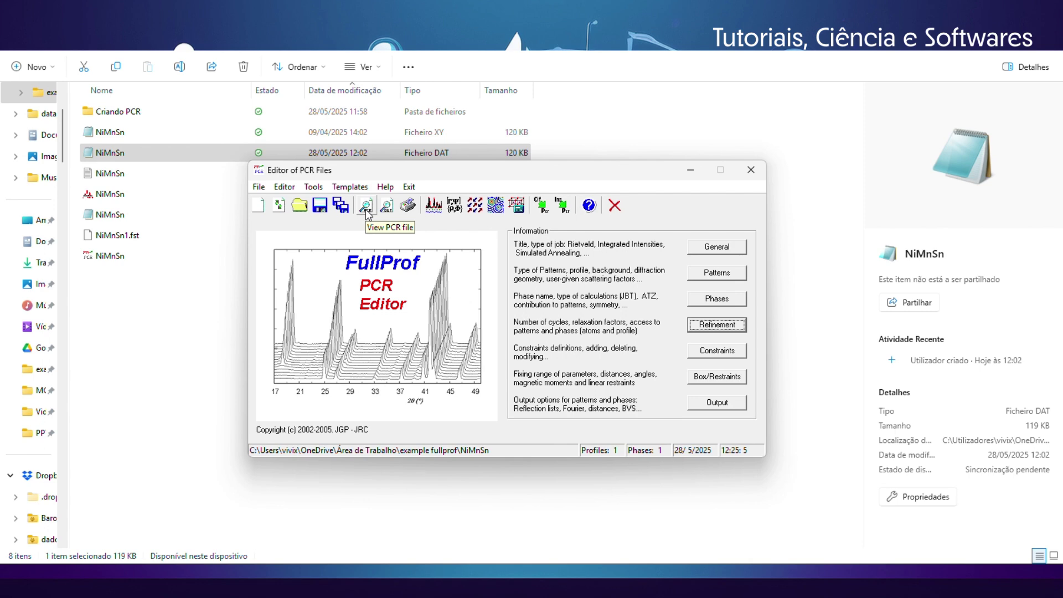
click(366, 212)
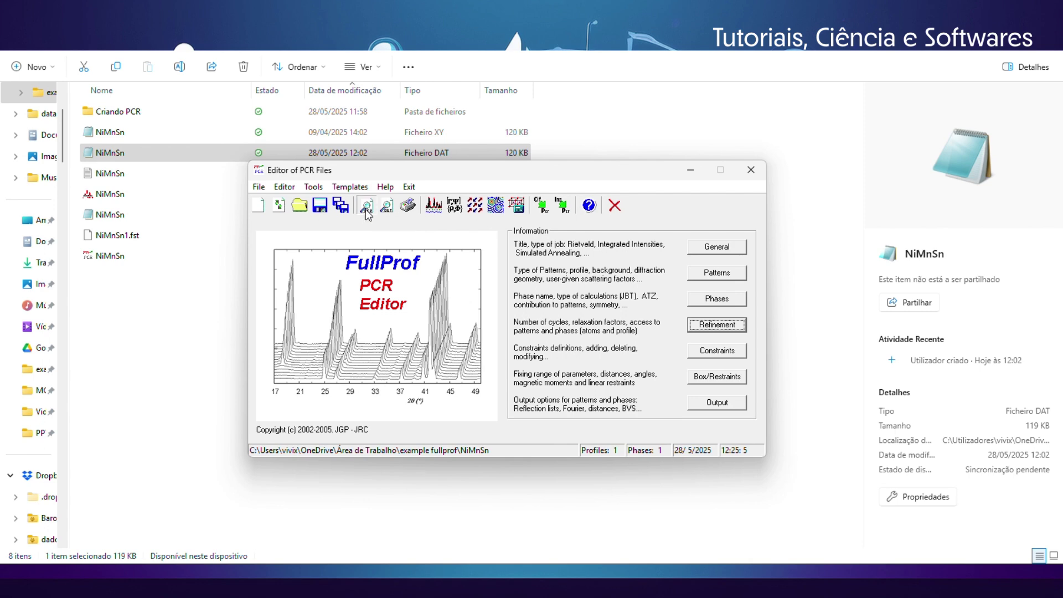
scroll(600, 240, down, 20)
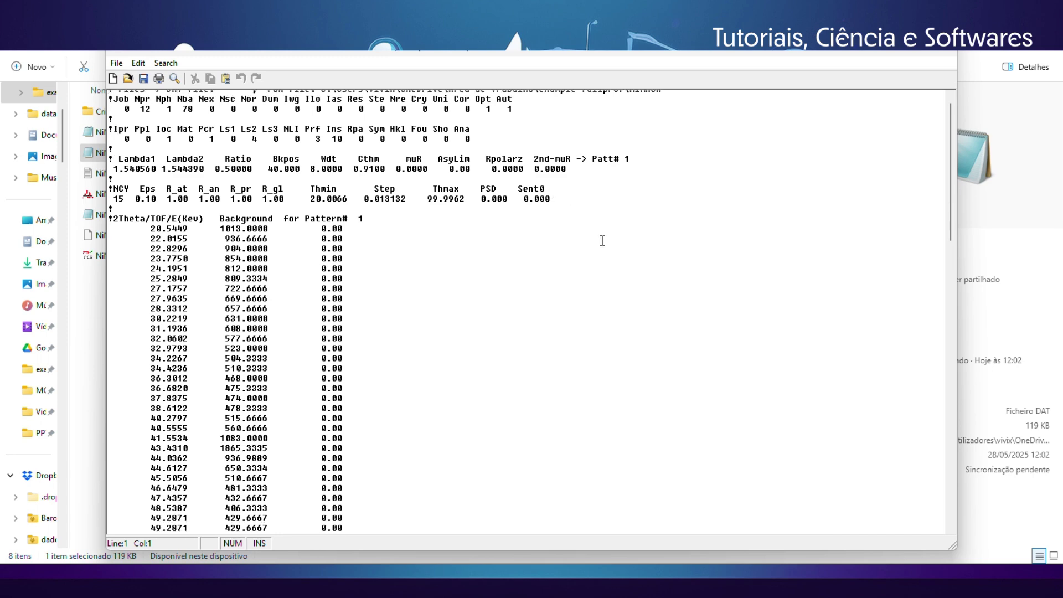
scroll(623, 245, down, 6)
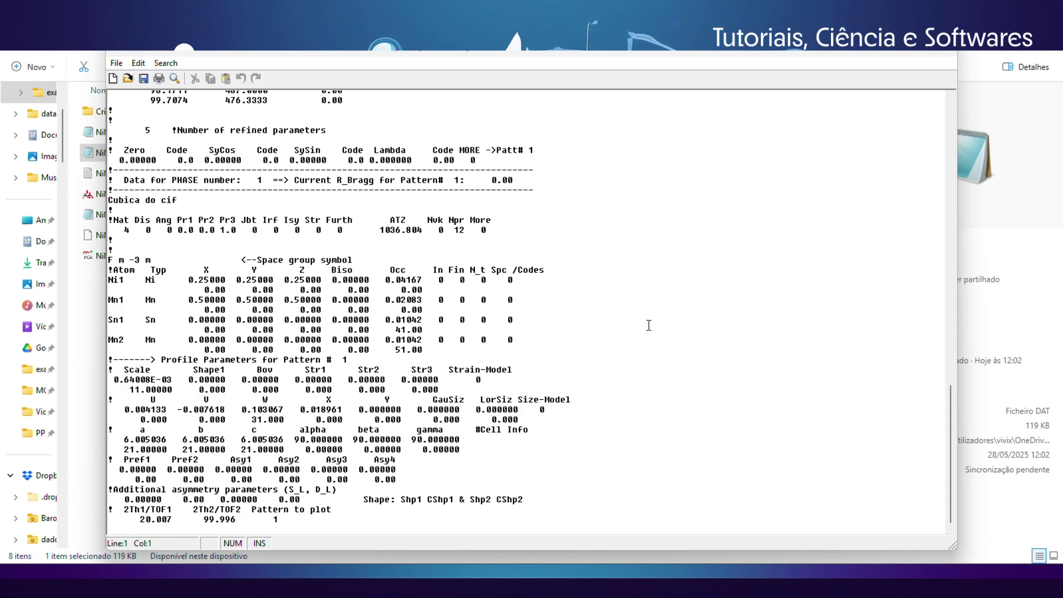
scroll(649, 325, up, 20)
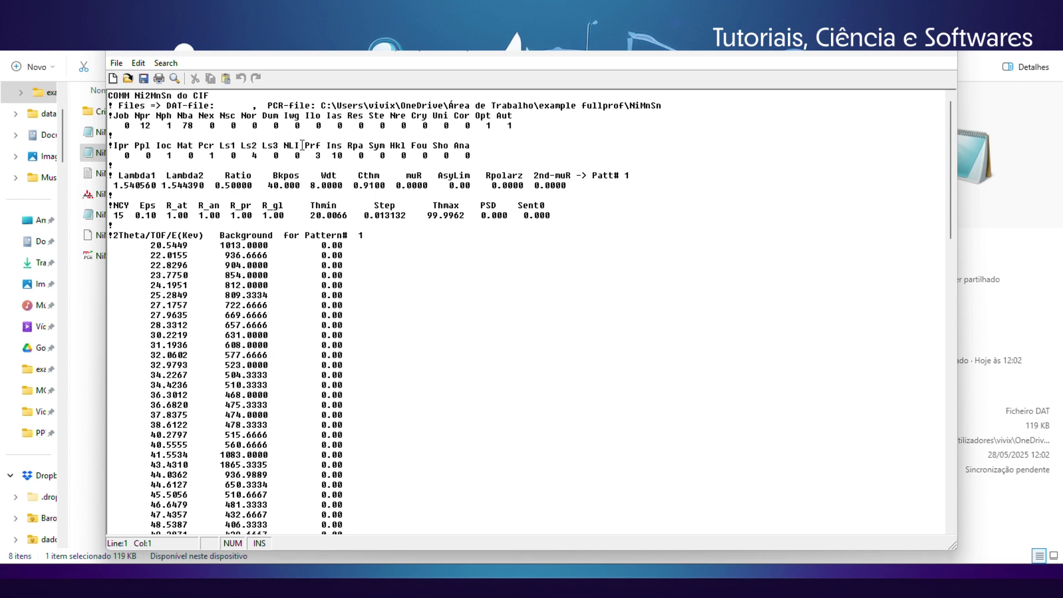
drag(303, 145, 324, 145)
click(315, 159)
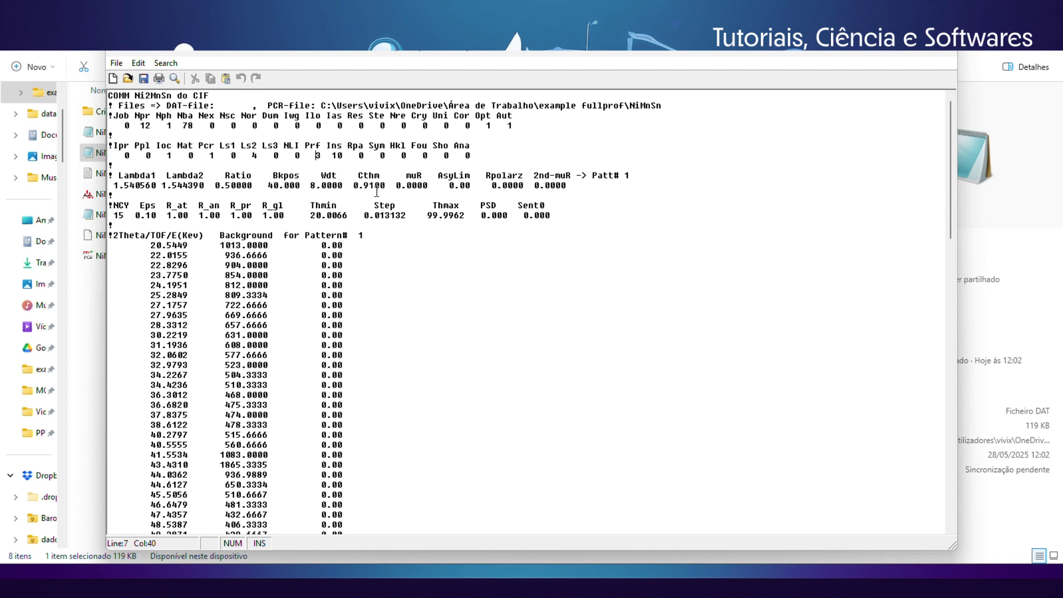
scroll(379, 196, down, 3)
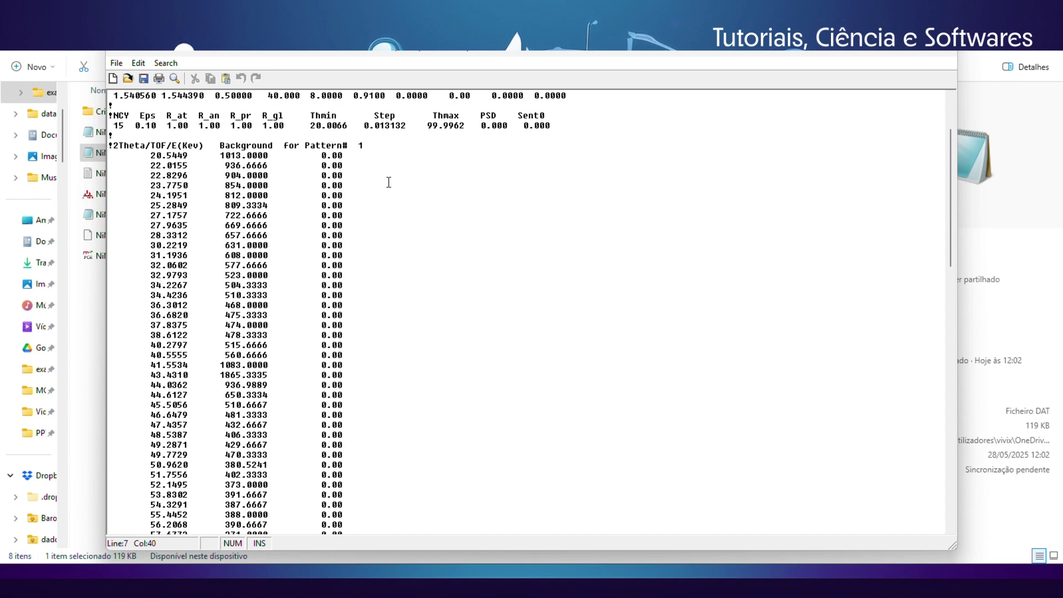
scroll(388, 181, up, 1)
scroll(232, 185, down, 20)
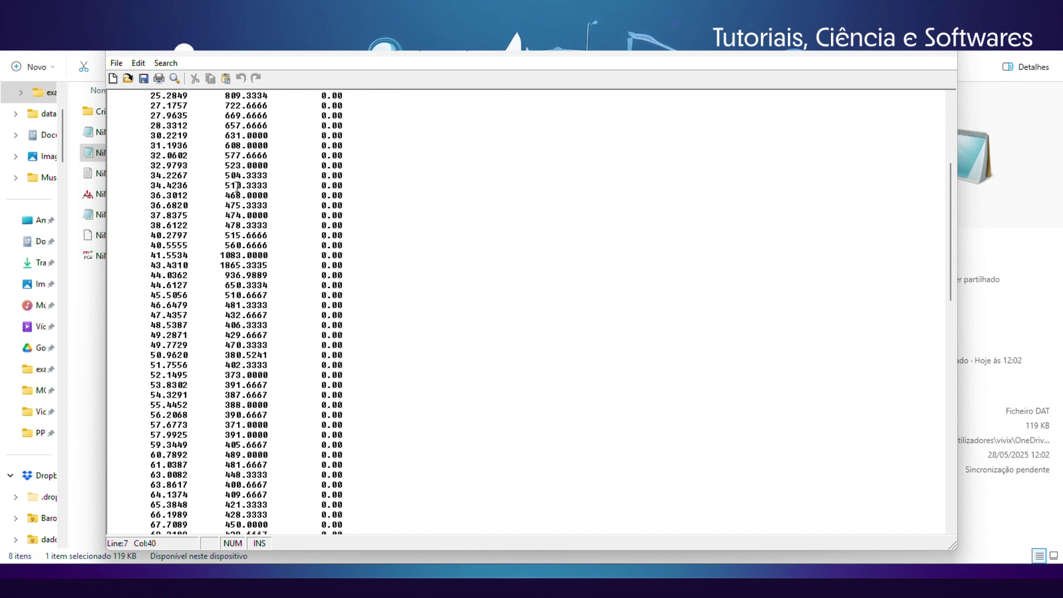
scroll(299, 120, up, 6)
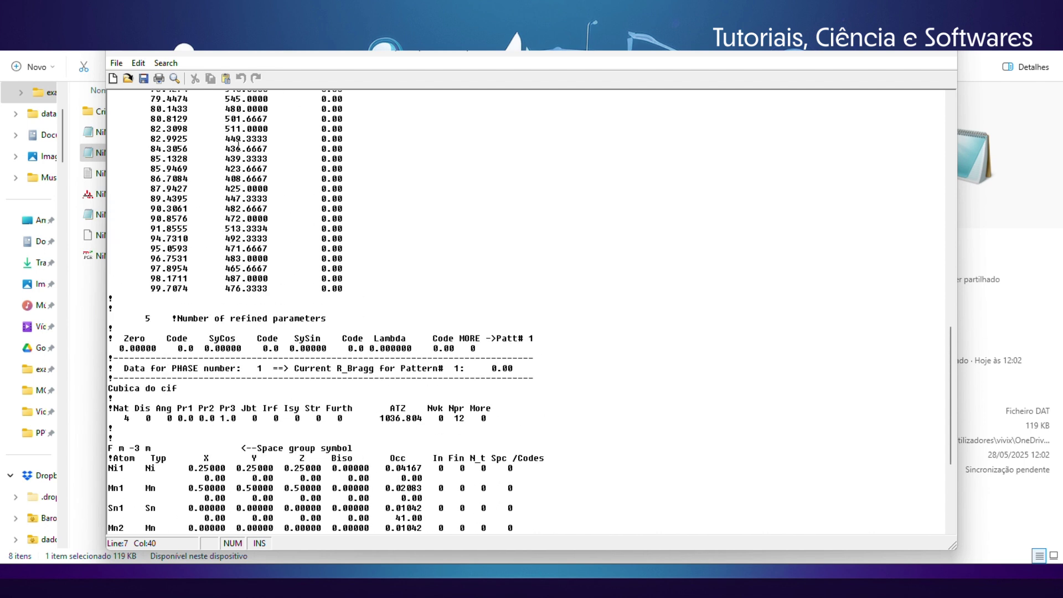
Try changing the background count at 2Theta 82.3098 directly in the PCR text, and undo the edit
click(225, 148)
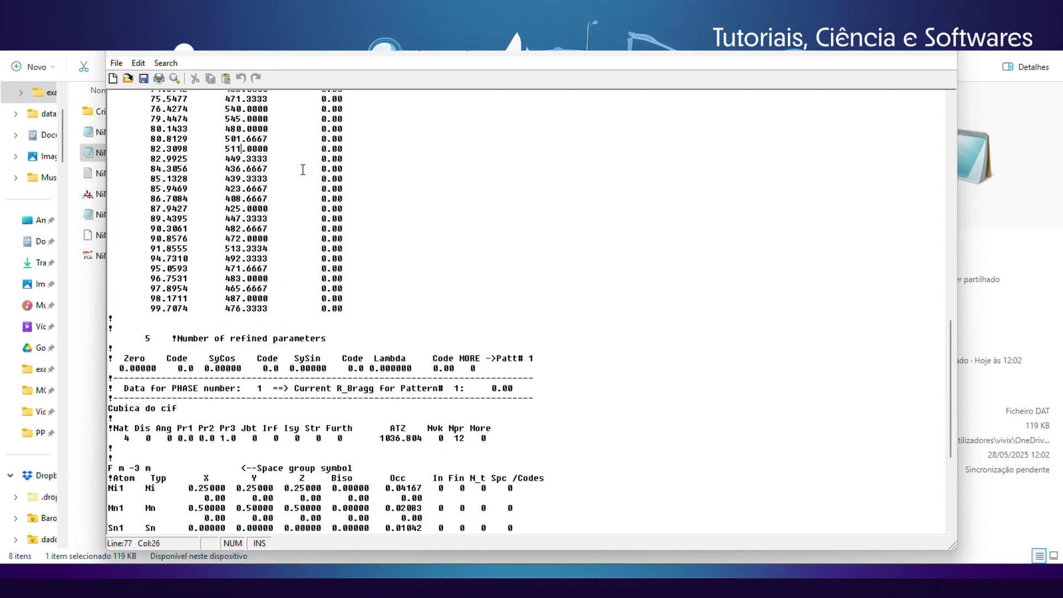
key(BackSpace)
key(BackSpace)
text(08)
key(ctrl+z)
click(259, 176)
Review the PCR text's background points, refined-parameter count, zero and wavelength codes, and phase 1's atom, scale and cell parameters
scroll(258, 169, down, 6)
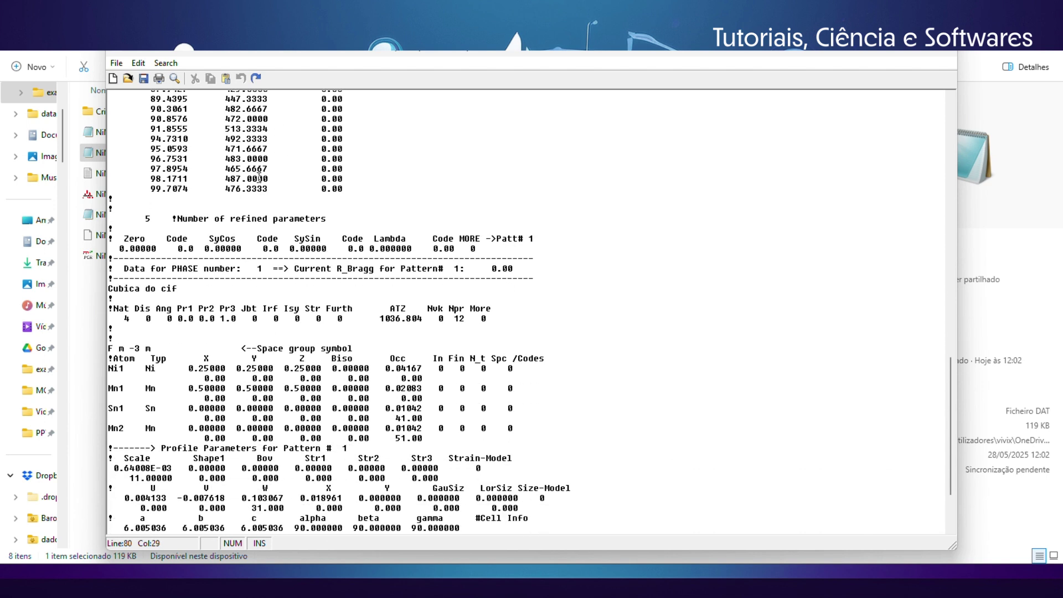
scroll(258, 176, up, 10)
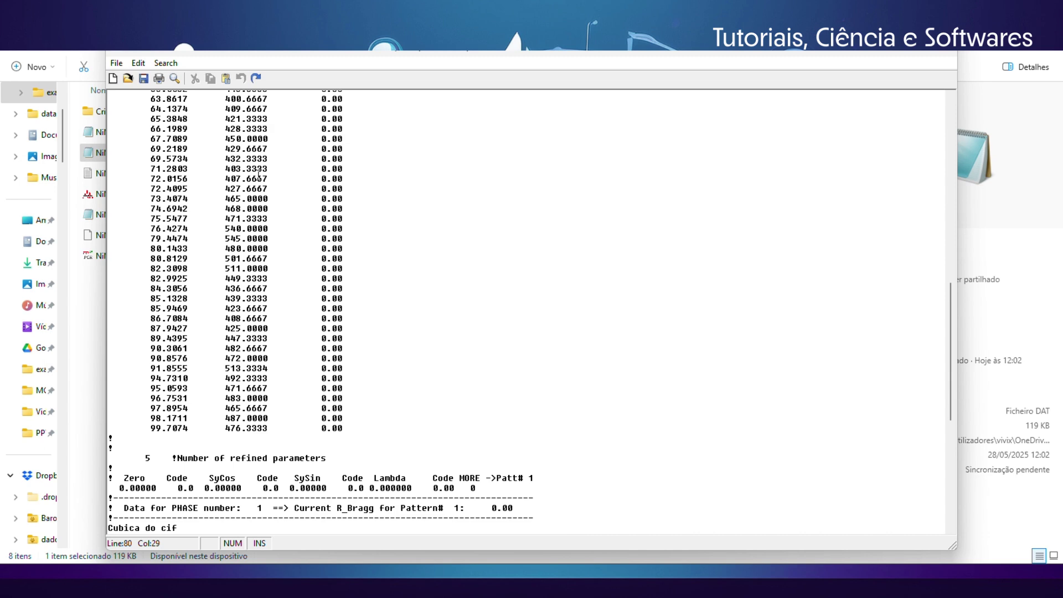
scroll(363, 178, down, 7)
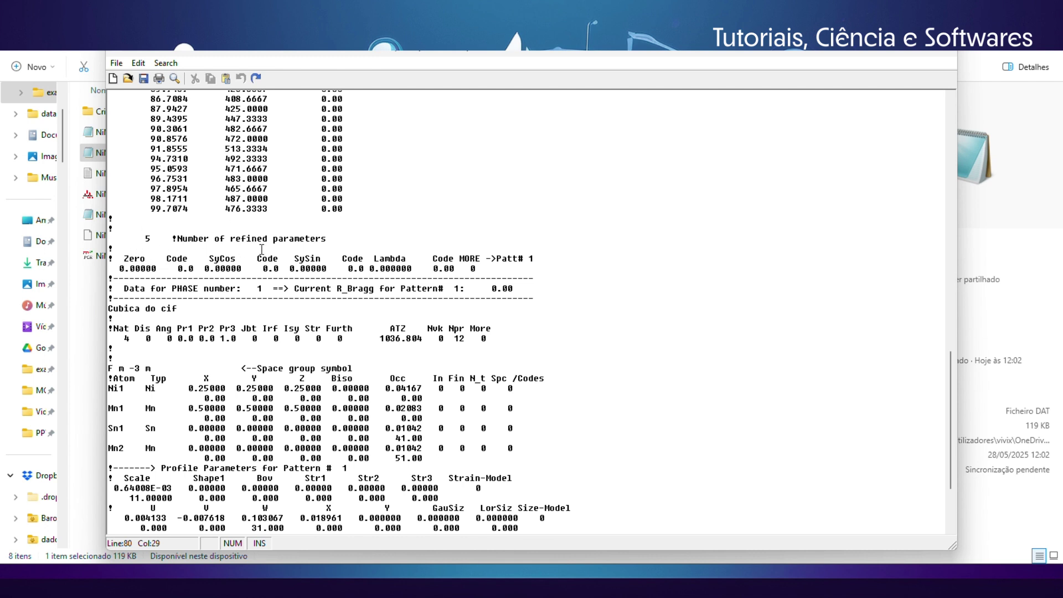
double_click(379, 259)
click(385, 269)
scroll(241, 280, down, 1)
scroll(242, 280, down, 3)
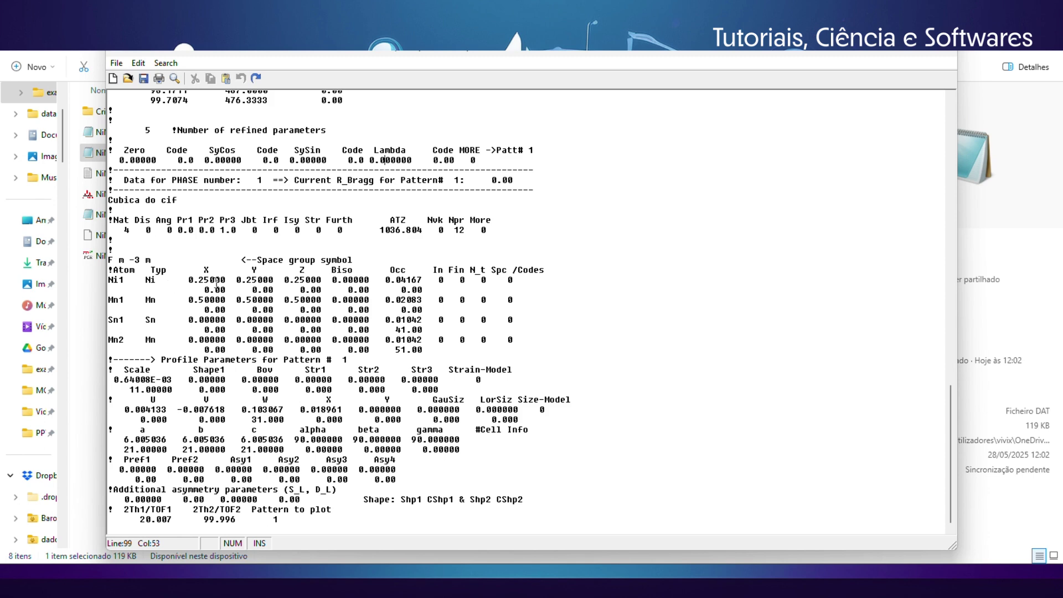
click(200, 280)
click(199, 300)
click(136, 379)
click(125, 446)
Change Mn2's occupancy code to -41.00 in the PCR text, save the change, and reload the PCR file
click(411, 330)
click(411, 352)
key(BackSpace)
text(4)
click(939, 53)
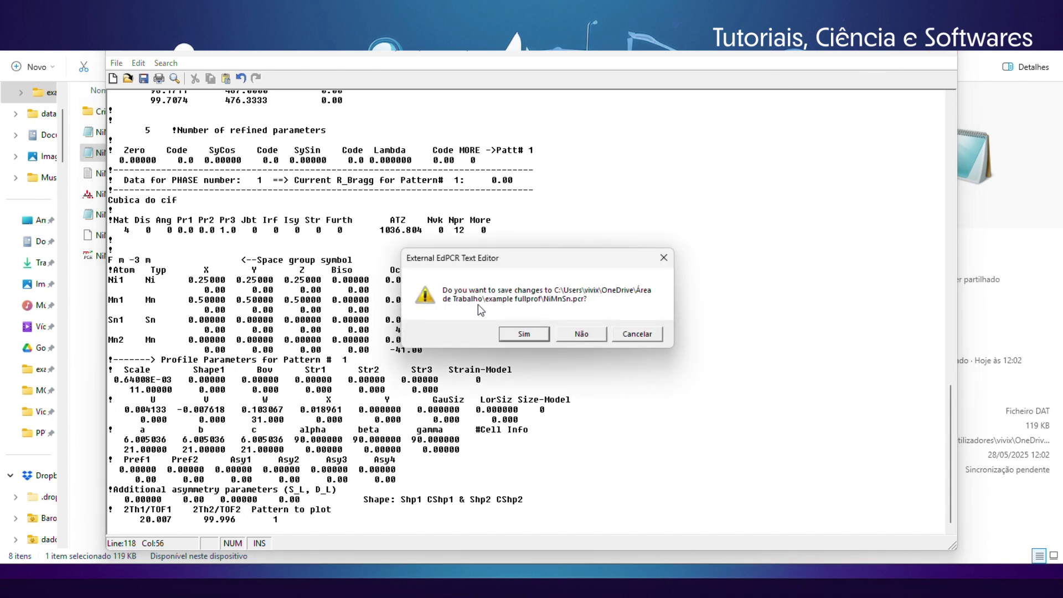
click(524, 335)
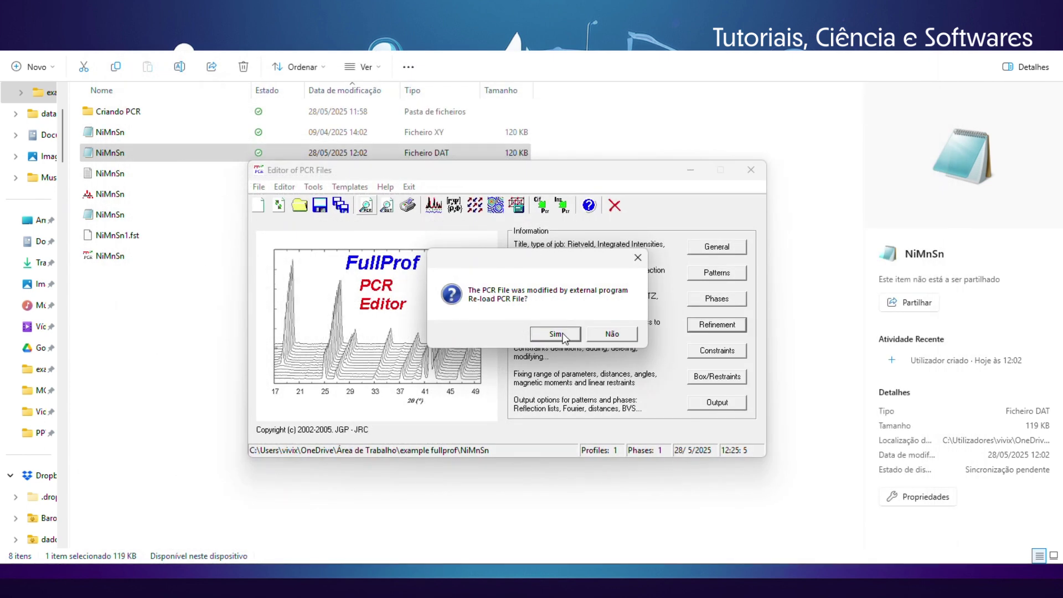
click(562, 336)
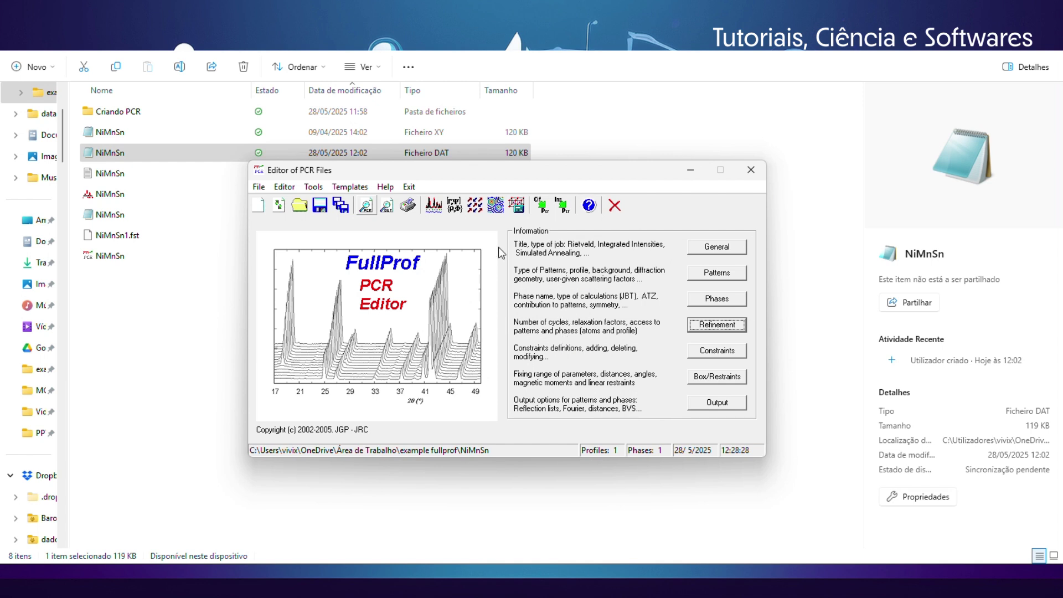
Save the PCR file, run the refinement with the linked occupancy codes, and reload the refined PCR file
click(325, 208)
click(433, 207)
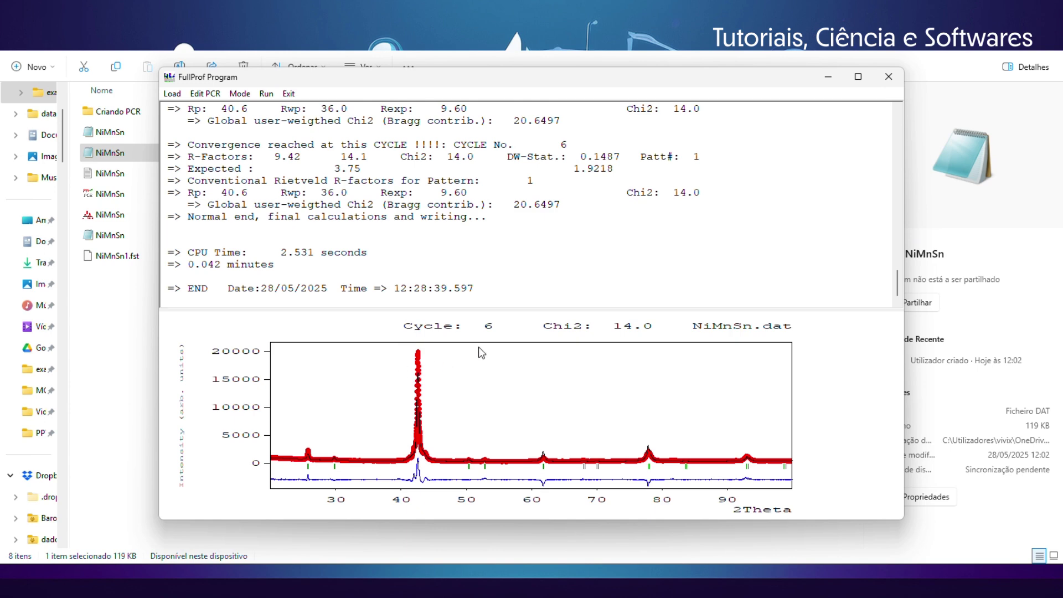
click(888, 76)
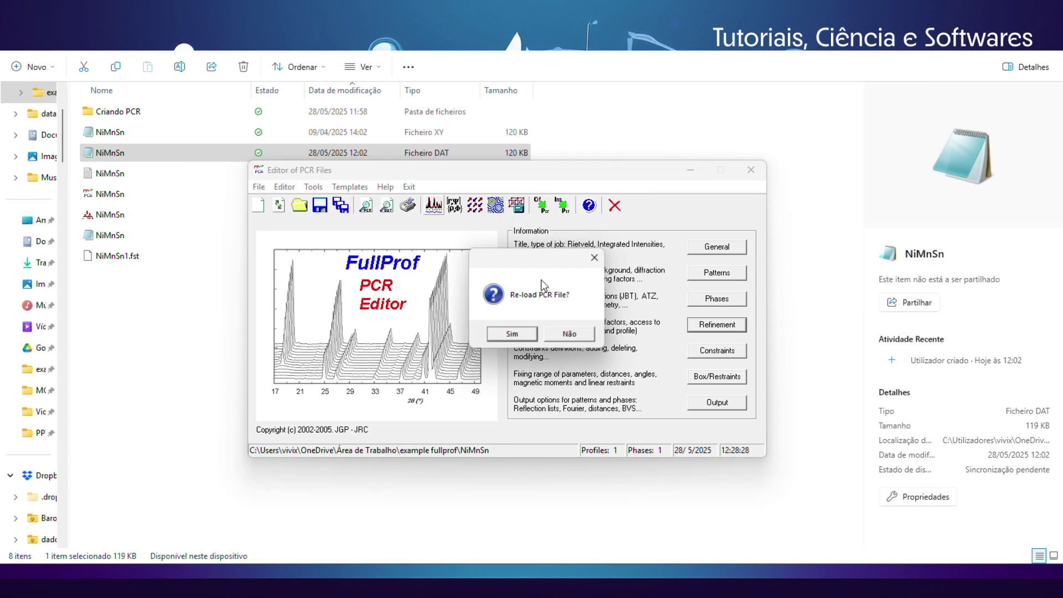
click(512, 334)
Clear the refinement marks on phase 1's Sn1 and Mn2 occupancies and accept the settings
click(690, 328)
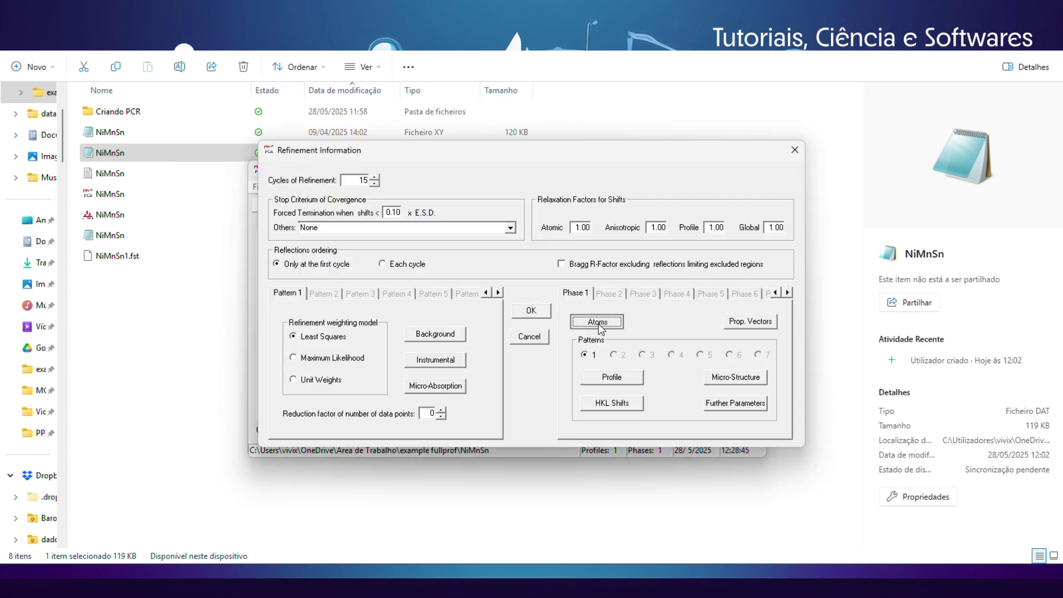
click(600, 326)
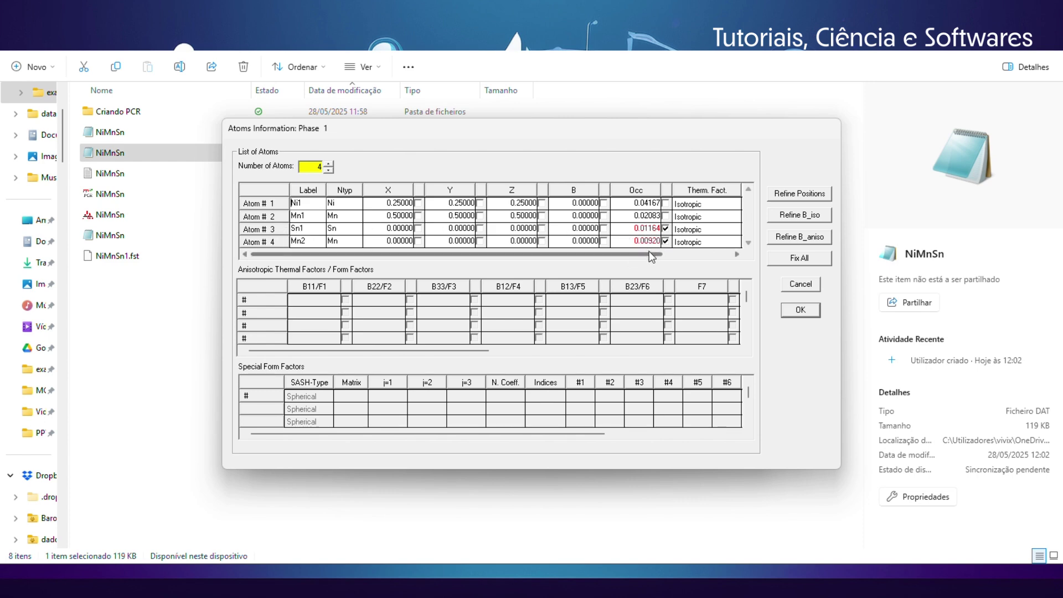
click(665, 241)
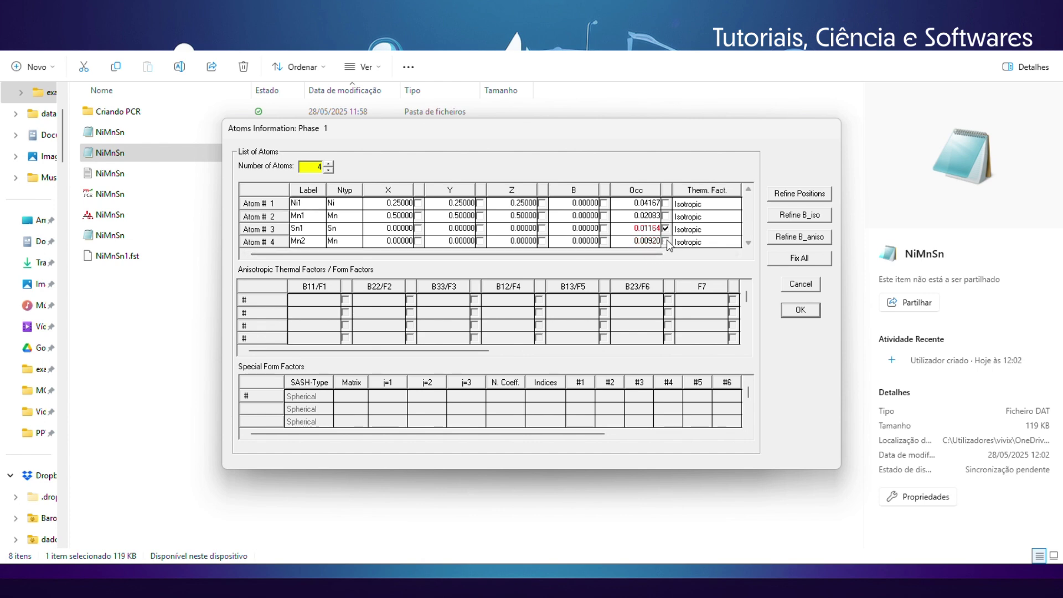
click(665, 228)
click(800, 310)
click(533, 308)
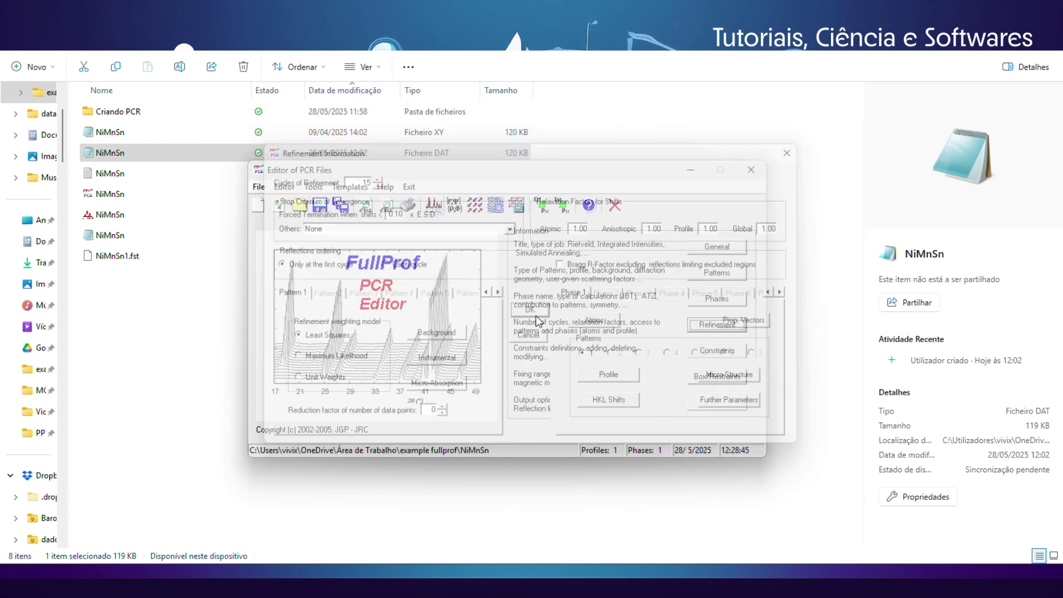
Save the PCR file, open it as text, and examine the Sn1 and Mn2 lines with their codes
click(314, 211)
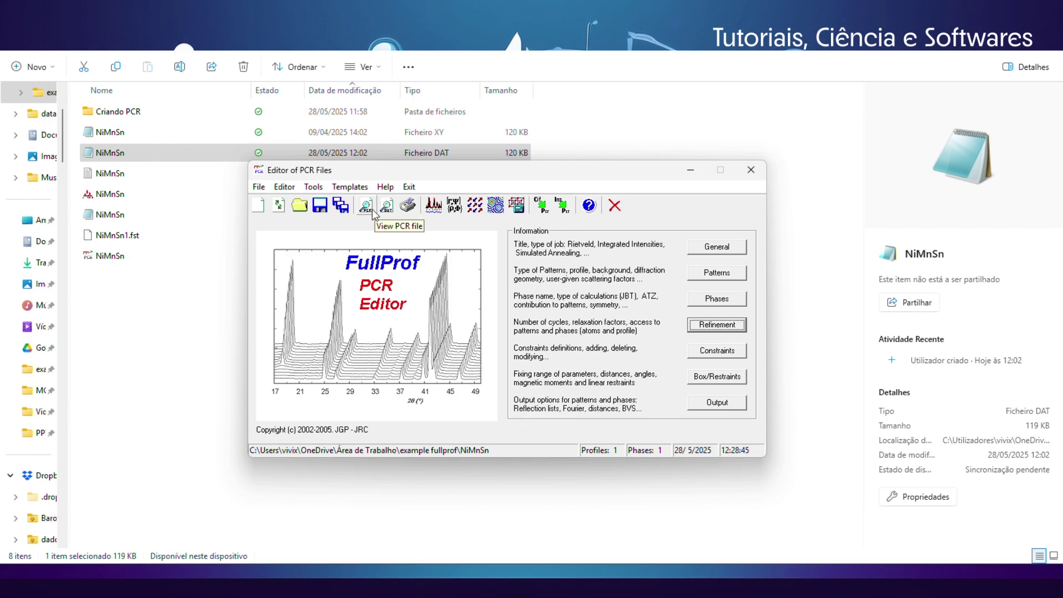
click(408, 206)
scroll(444, 327, down, 20)
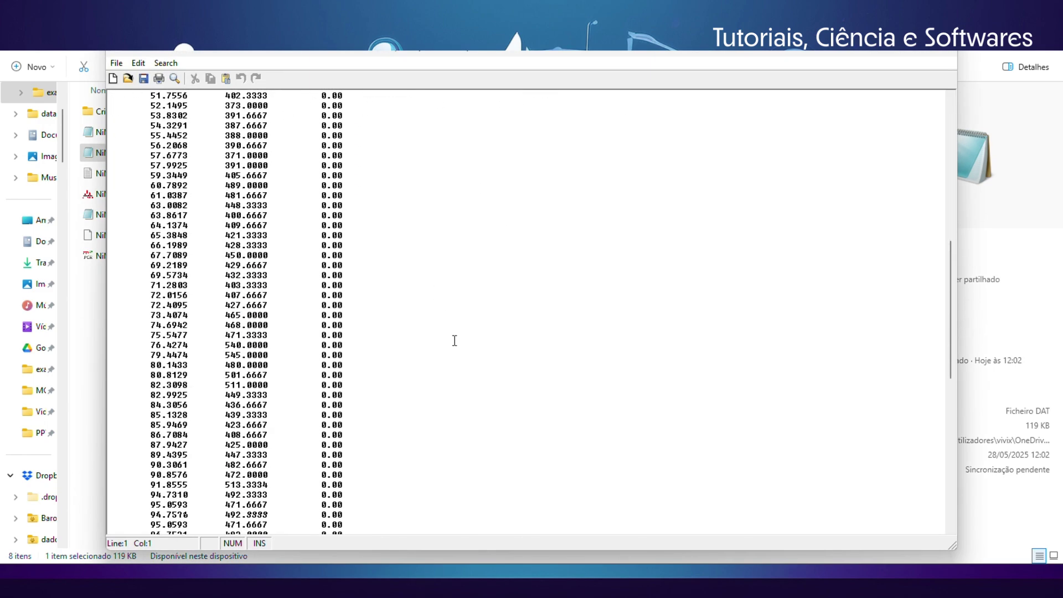
drag(423, 350, 98, 316)
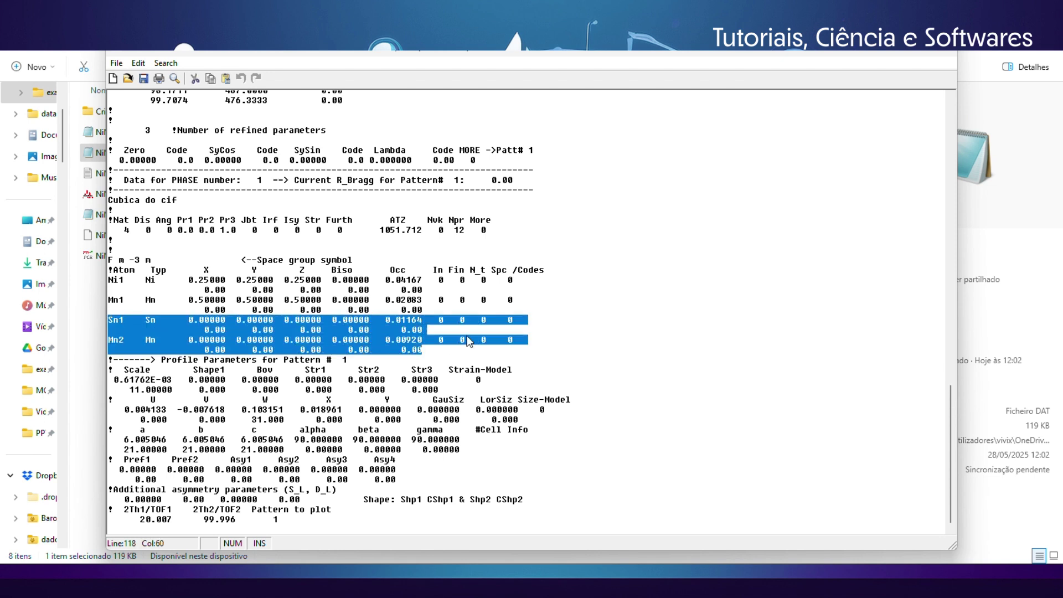
click(939, 55)
Mark the Sn1 and Mn2 occupancies of phase 1 for refinement again and accept the settings
click(714, 325)
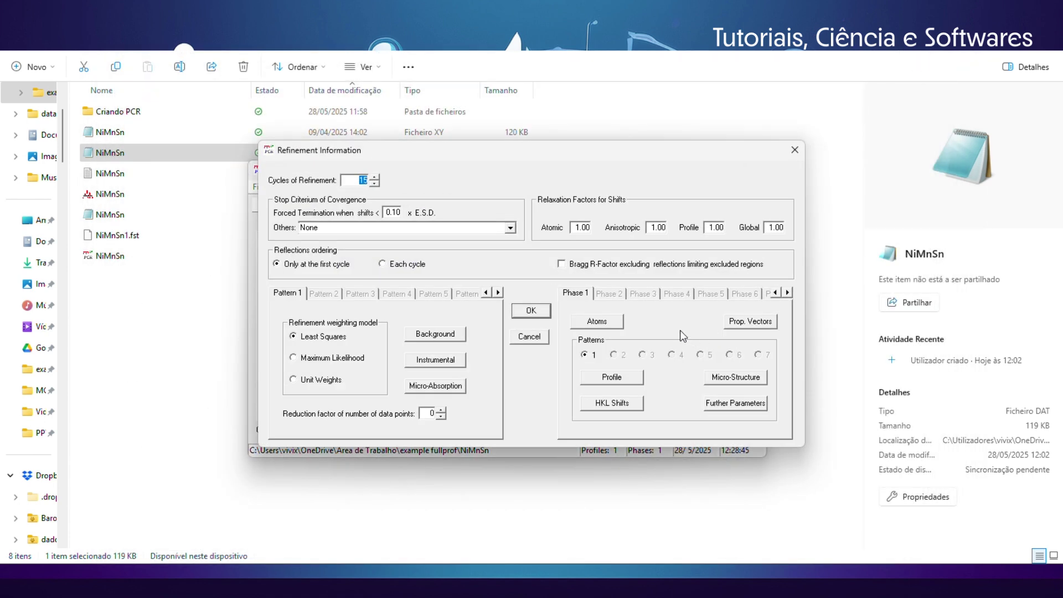
click(610, 319)
click(665, 229)
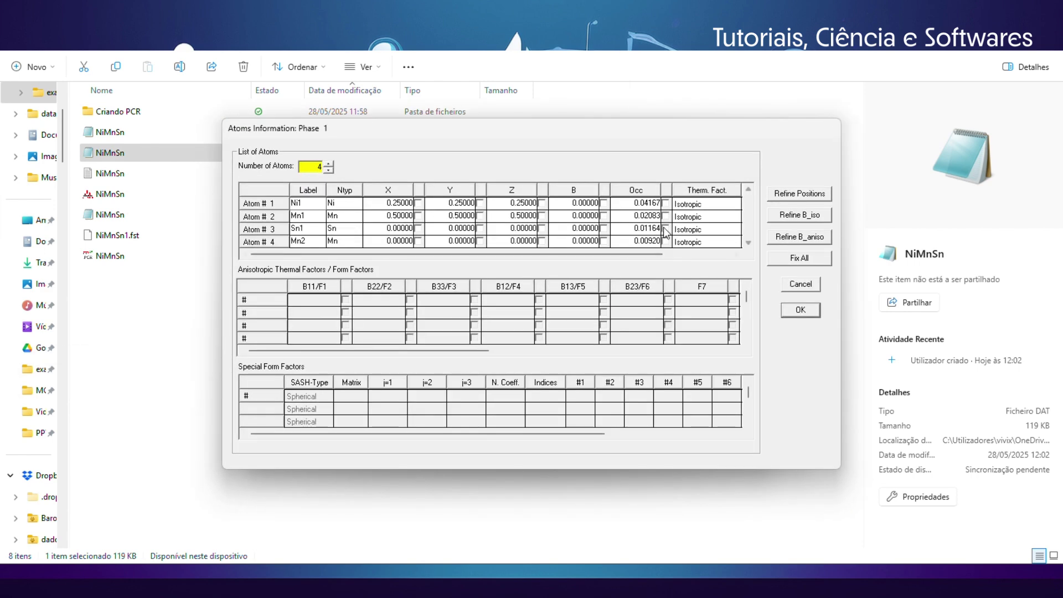
click(801, 309)
click(547, 310)
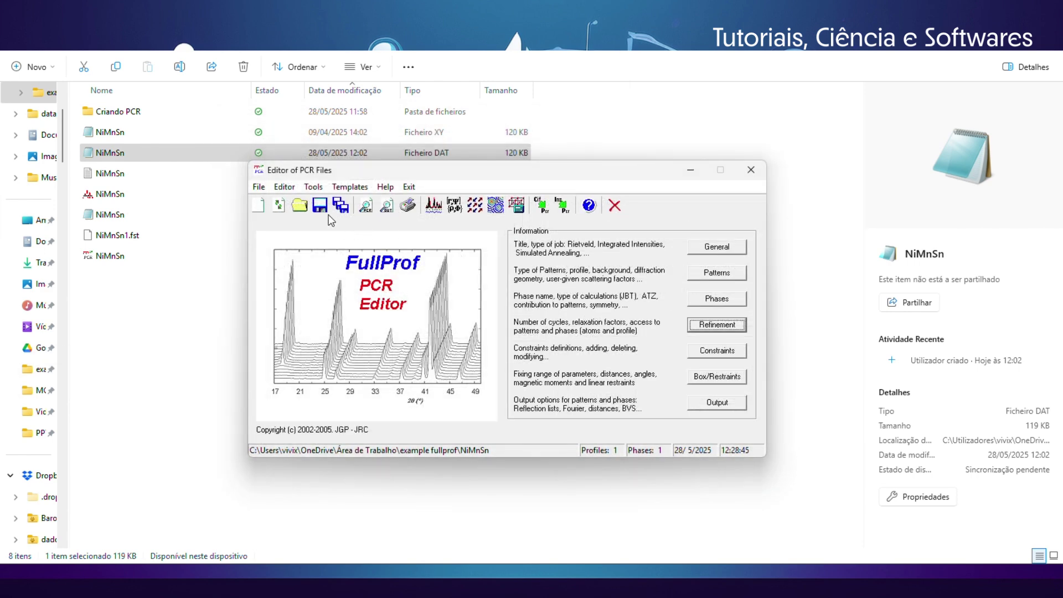
Save and reopen the PCR text, replace Mn2's occupancy code with -41.00, save the edit, and reload the file
click(339, 206)
scroll(452, 253, down, 20)
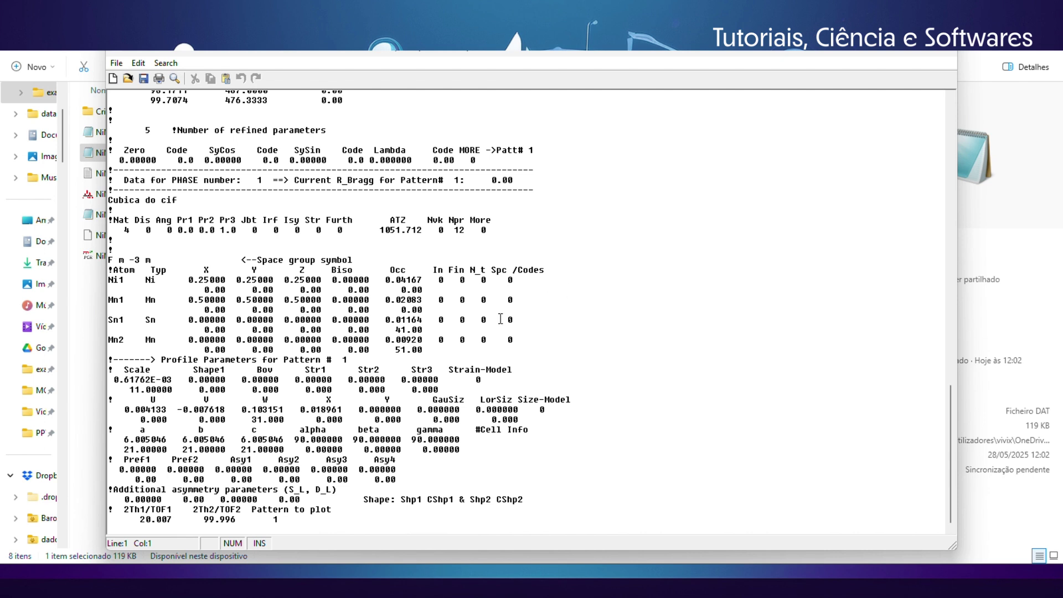
click(401, 349)
key(BackSpace)
key(BackSpace)
text(-4)
click(942, 57)
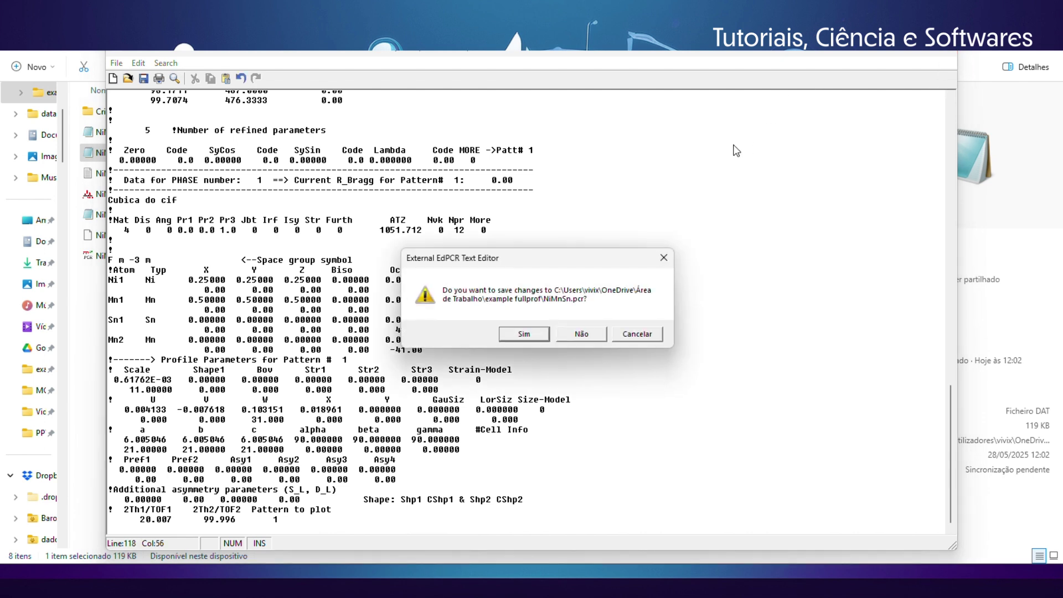
click(537, 336)
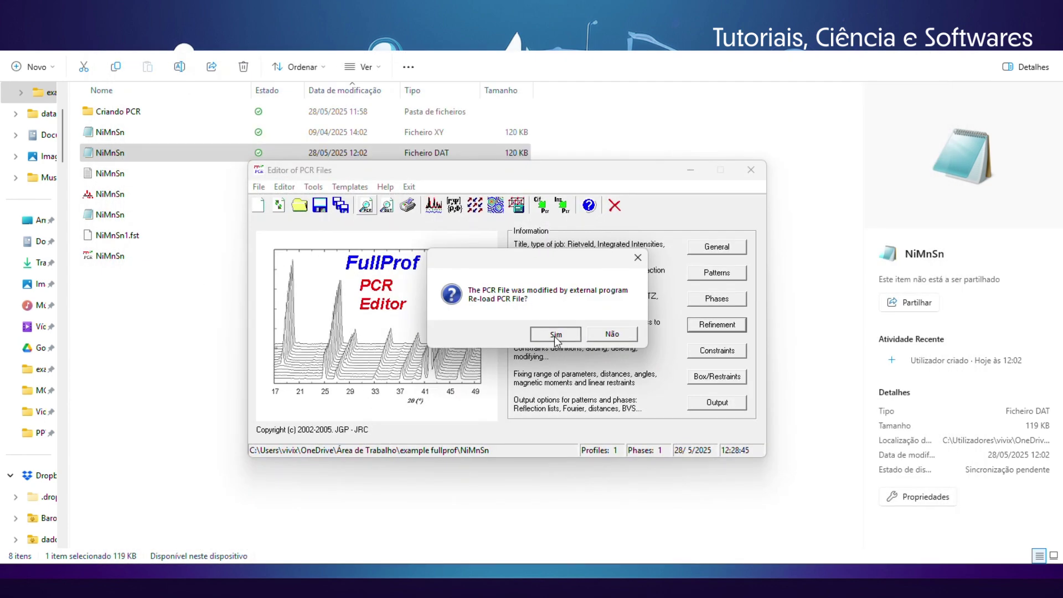
click(553, 335)
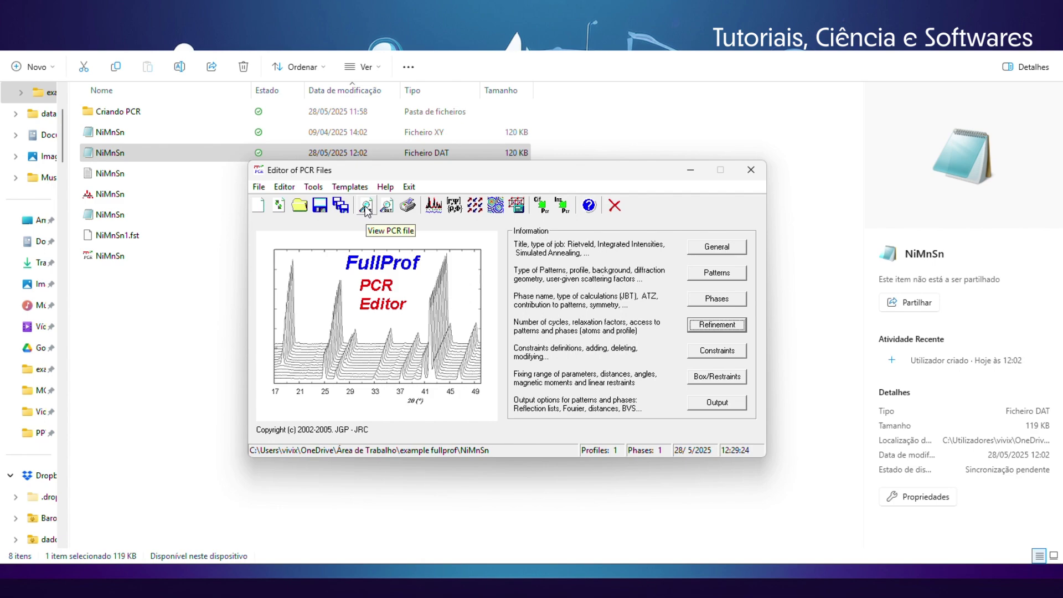
Reopen the PCR text, change Mn2's occupancy code to parameter number 5, save the edit, and reload the file
click(386, 206)
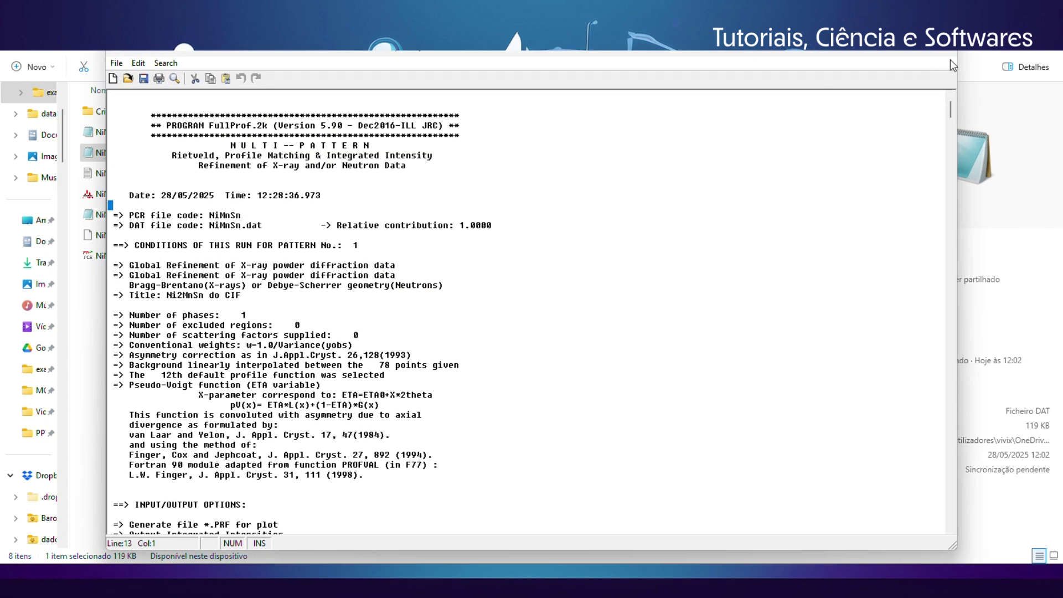
click(949, 58)
click(365, 205)
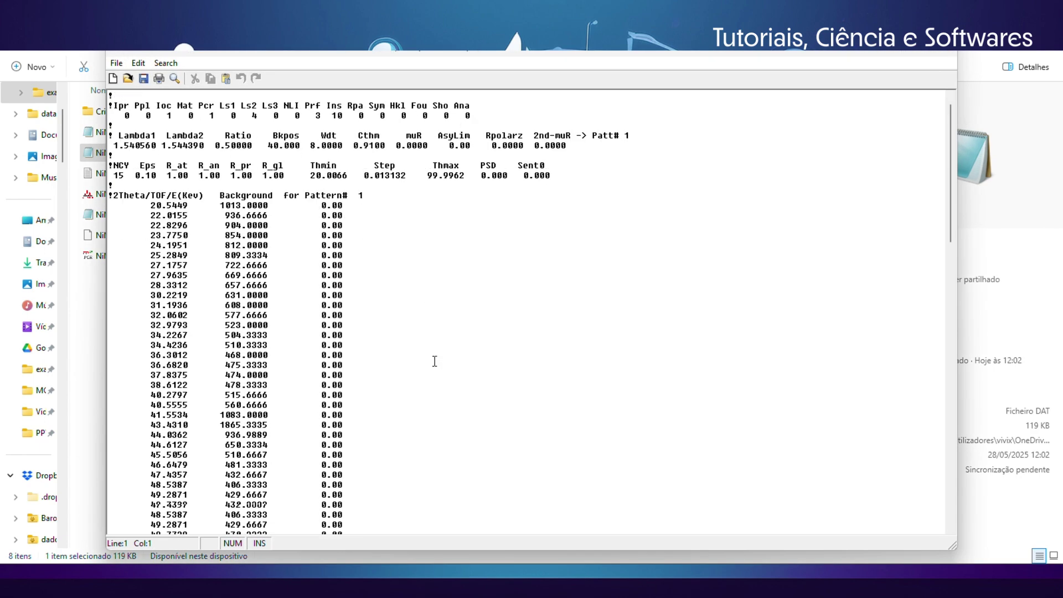
scroll(428, 369, down, 9)
scroll(428, 369, down, 20)
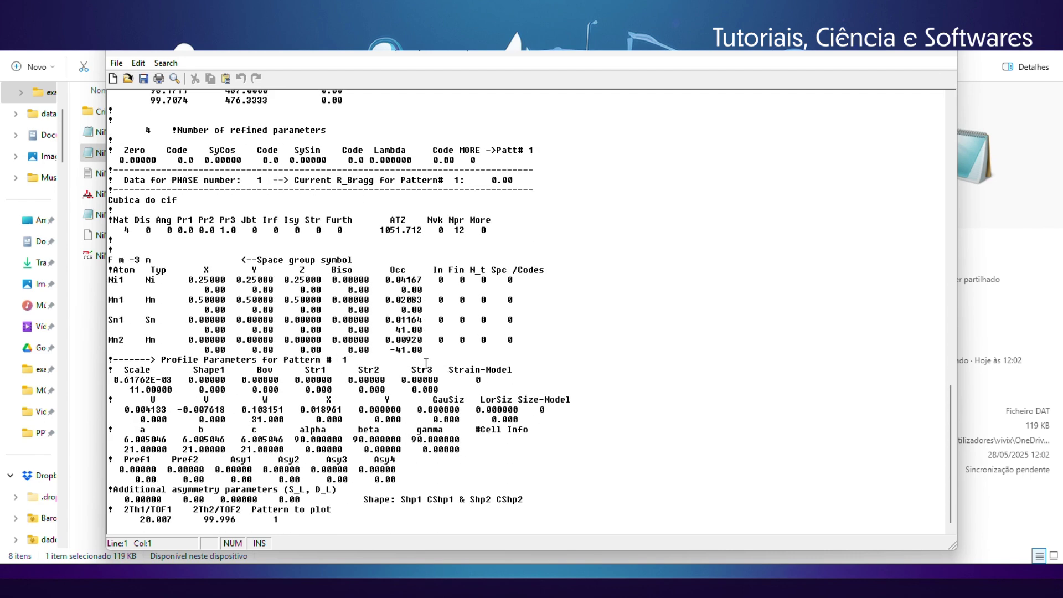
click(398, 349)
text(5)
click(942, 64)
click(521, 333)
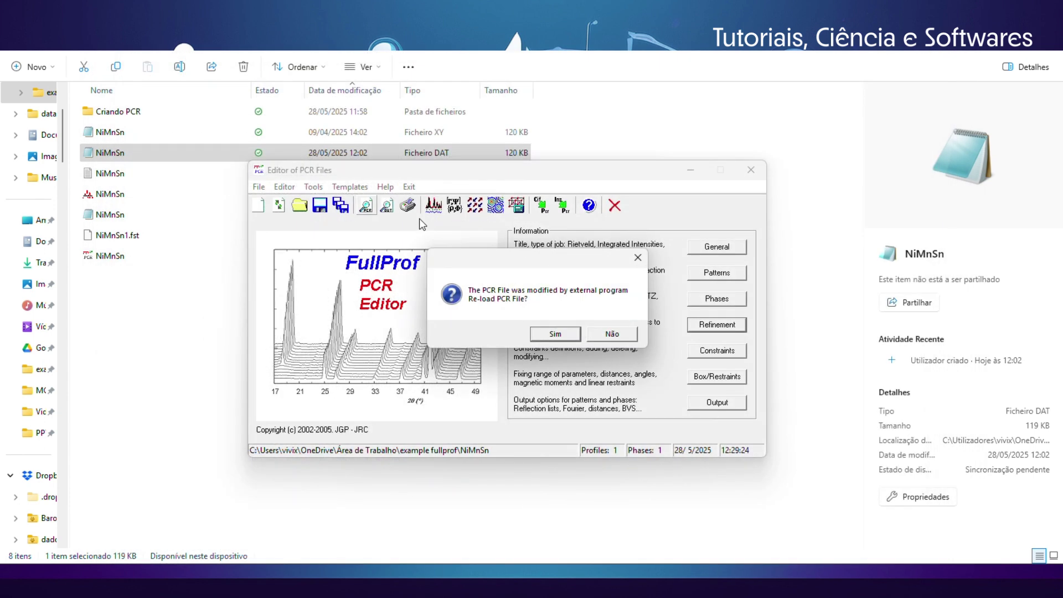
click(554, 335)
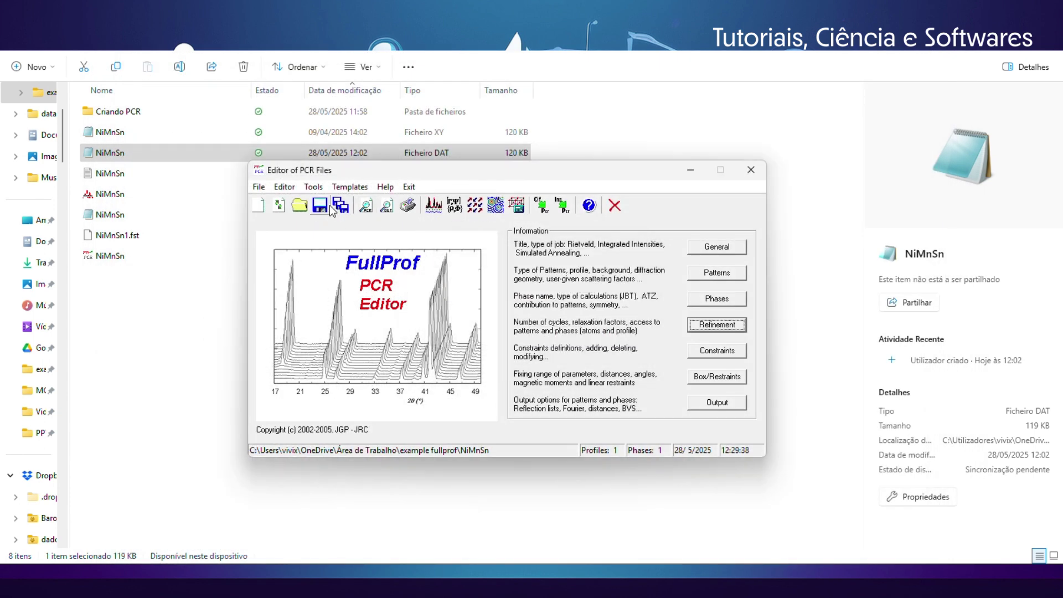
Run the refinement twice with the changed Mn2 occupancy code and reload the refined PCR file
click(426, 209)
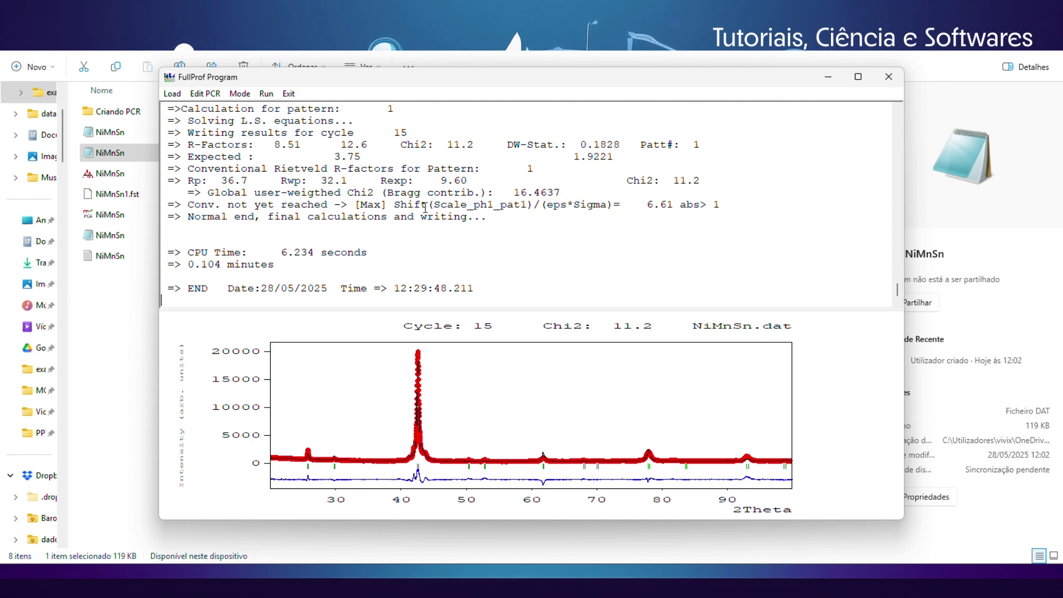
click(266, 94)
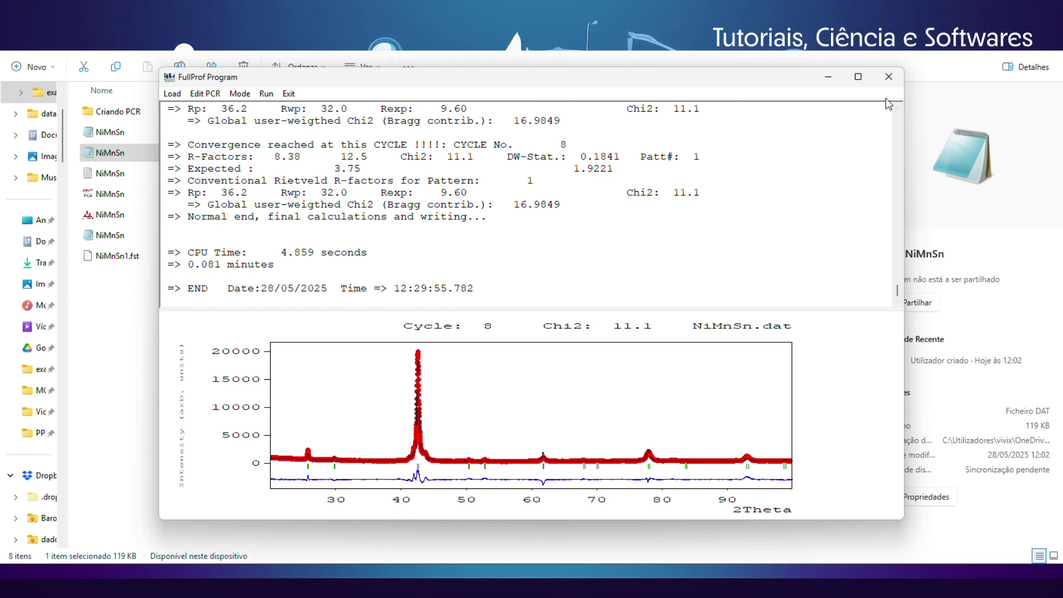
click(888, 76)
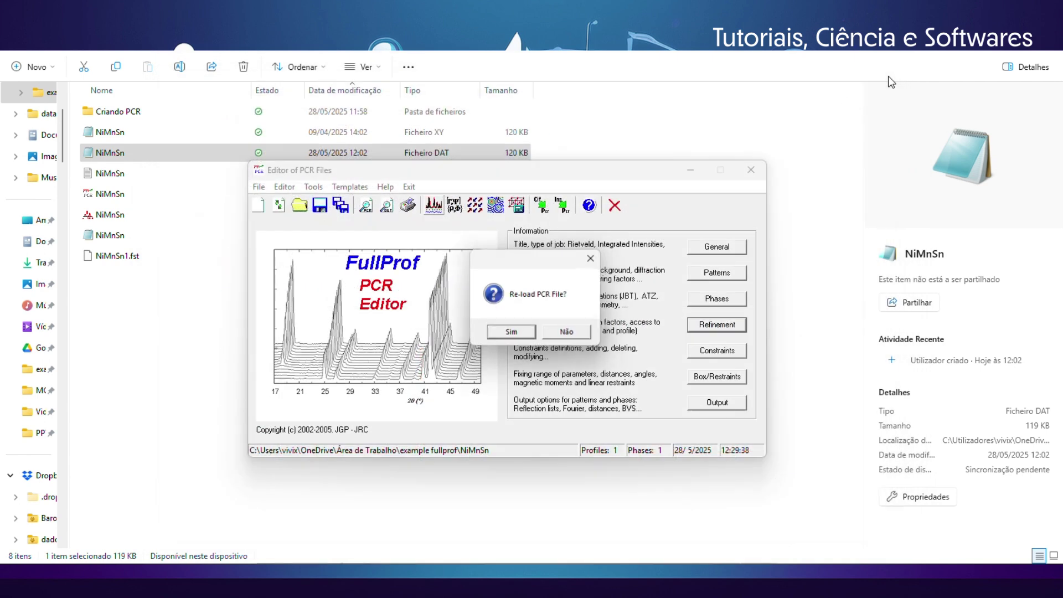
click(511, 335)
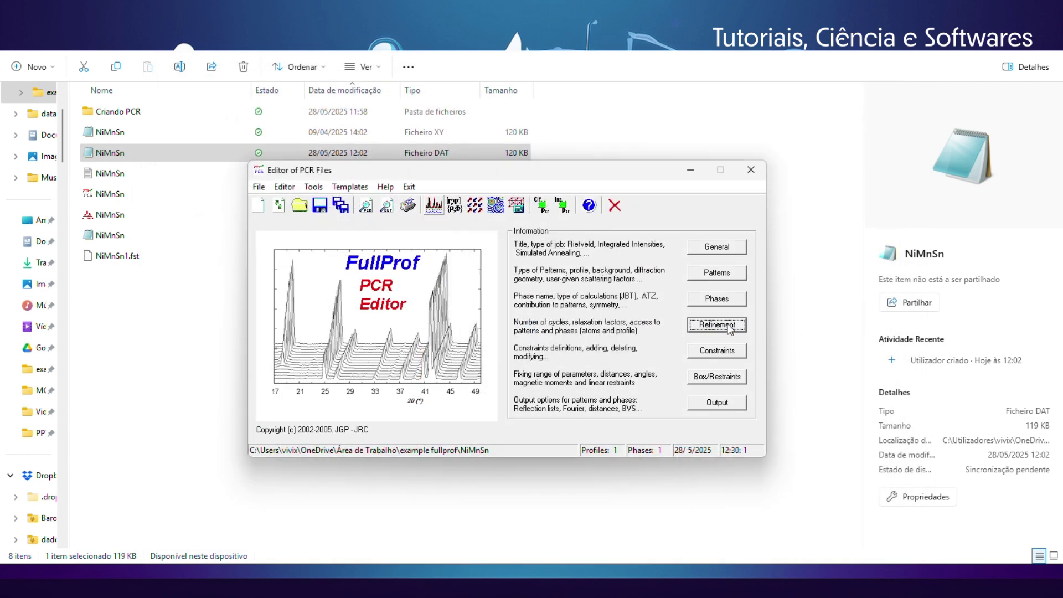
Reset the occupancies of both Sn1 and Mn2 in phase 1 to 0.01042 and accept the settings
click(729, 329)
click(609, 321)
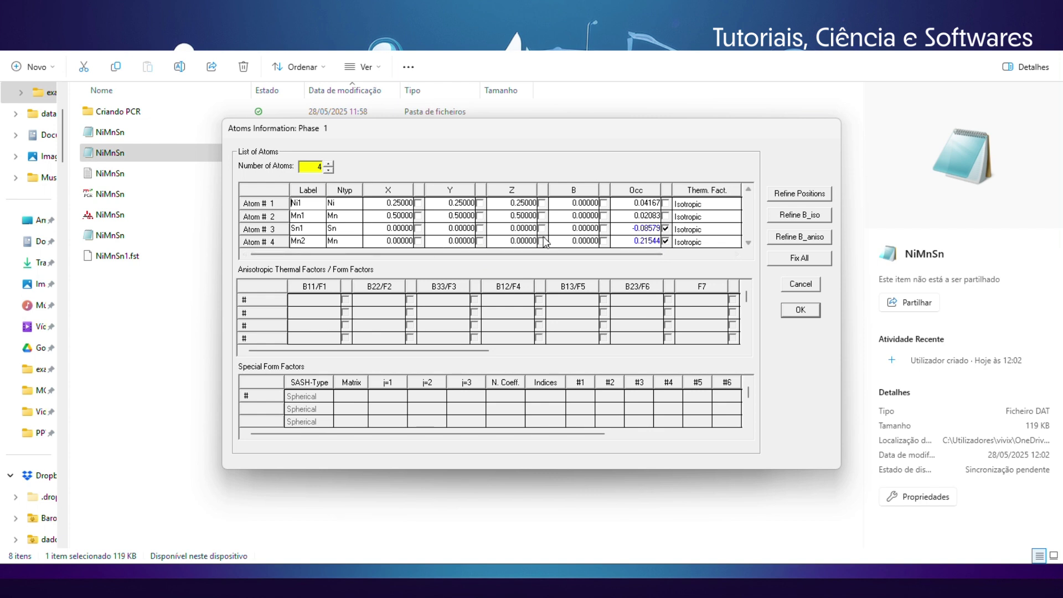
click(633, 227)
drag(635, 235, 662, 235)
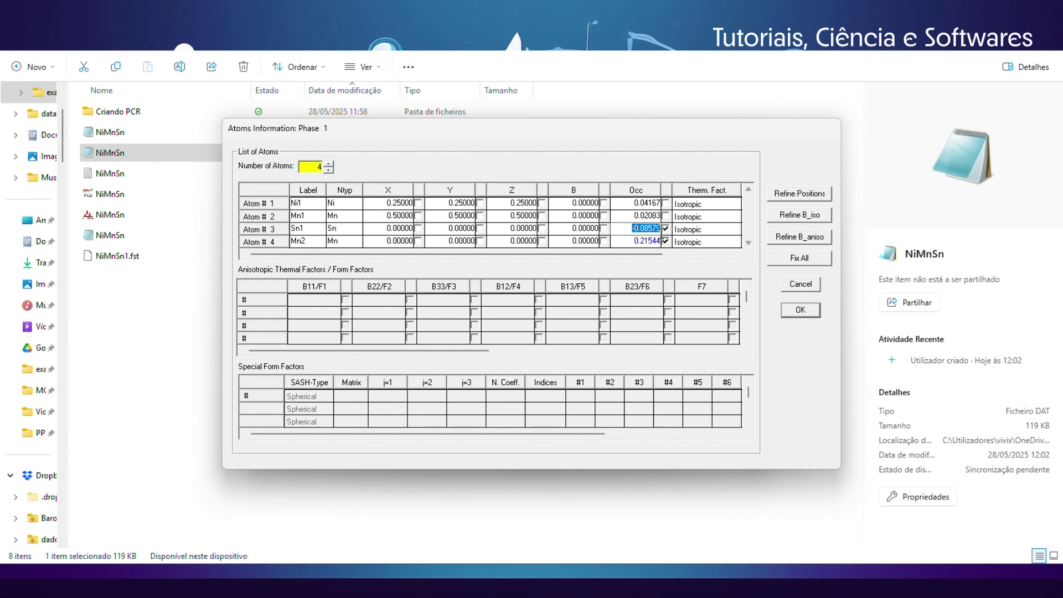
text(0.01042)
click(630, 241)
drag(633, 242, 662, 243)
text(0.01042)
click(808, 310)
click(530, 312)
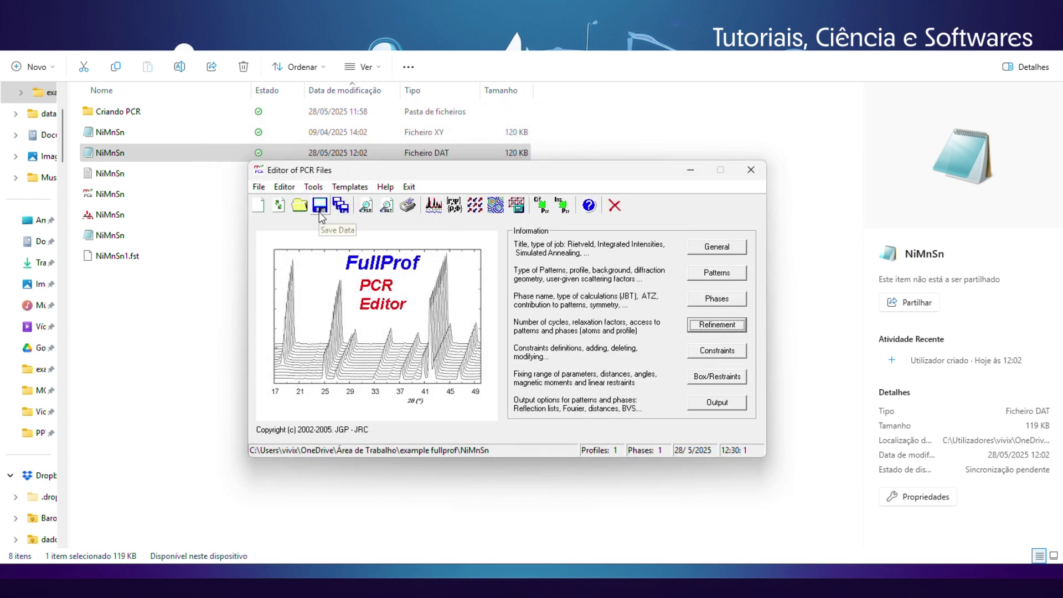
Rerun the refinement from the reset Sn1 and Mn2 occupancies and reload the refined PCR file
click(434, 206)
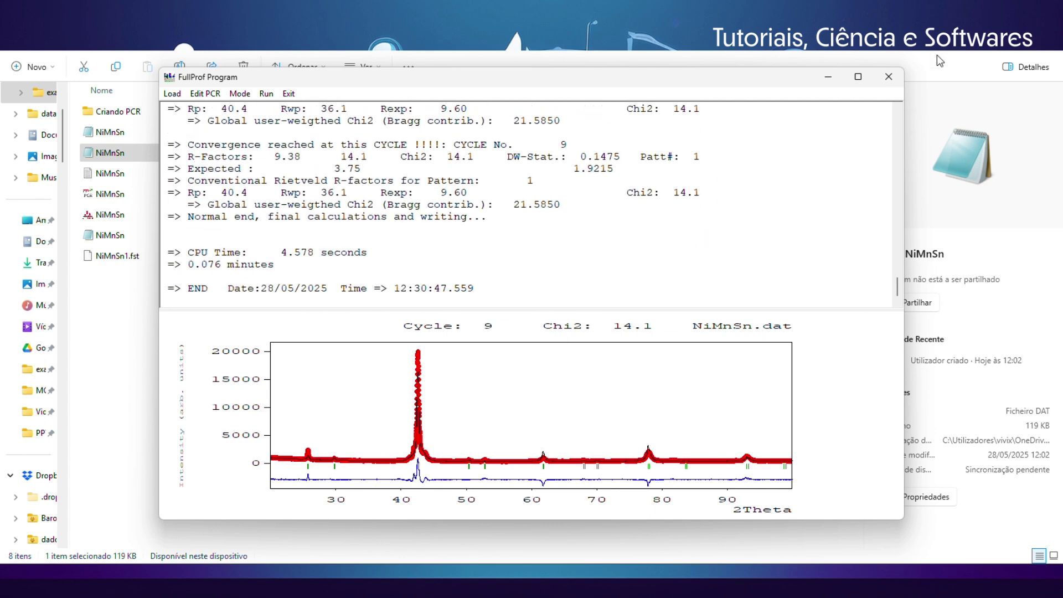
click(888, 76)
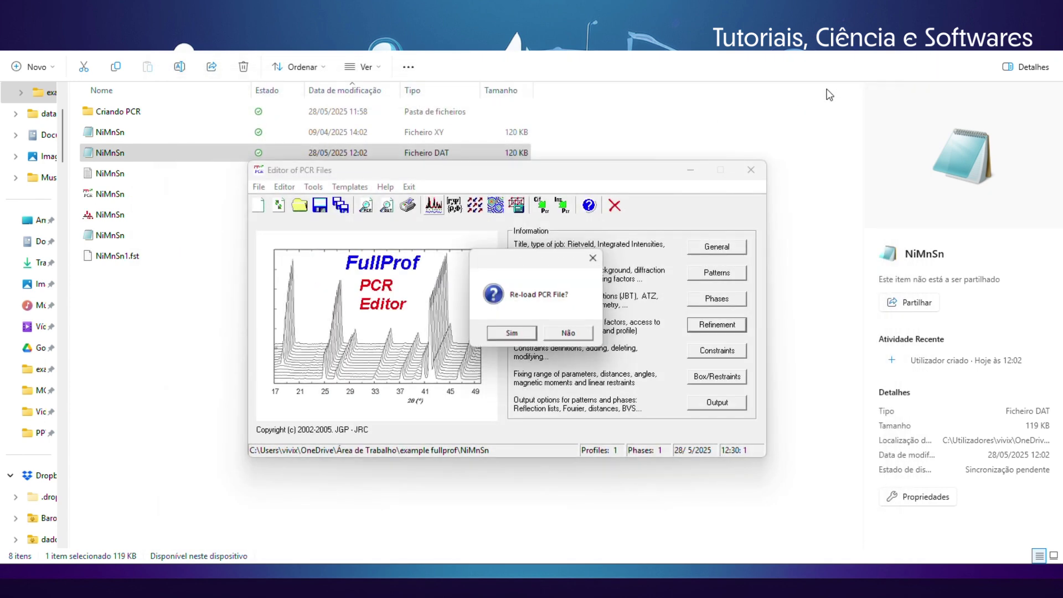
click(507, 333)
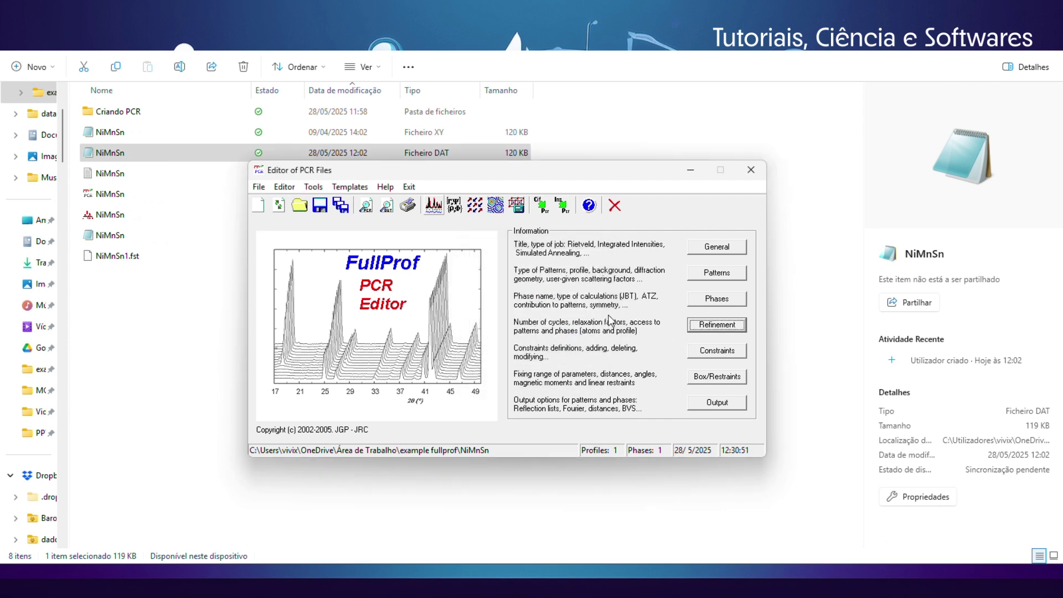